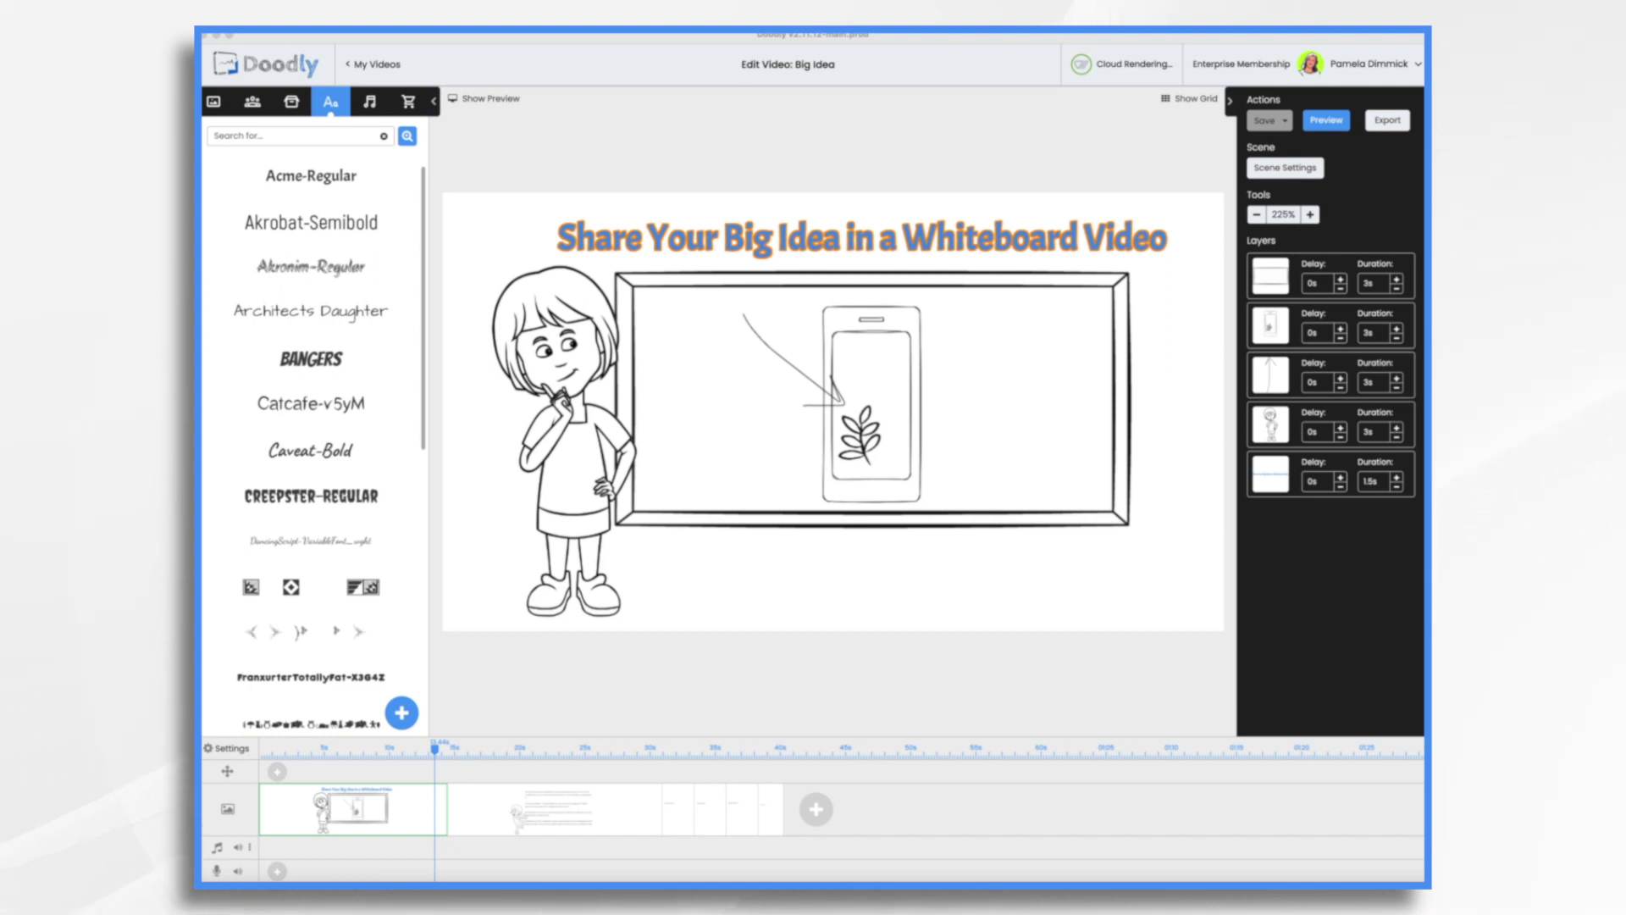
Step: Review the problem, solution, benefits and call-to-action scenes, then return to the EcoPlanner text scene
{"action": "left_click", "coordinate": [620, 807]}
{"action": "left_click", "coordinate": [668, 249]}
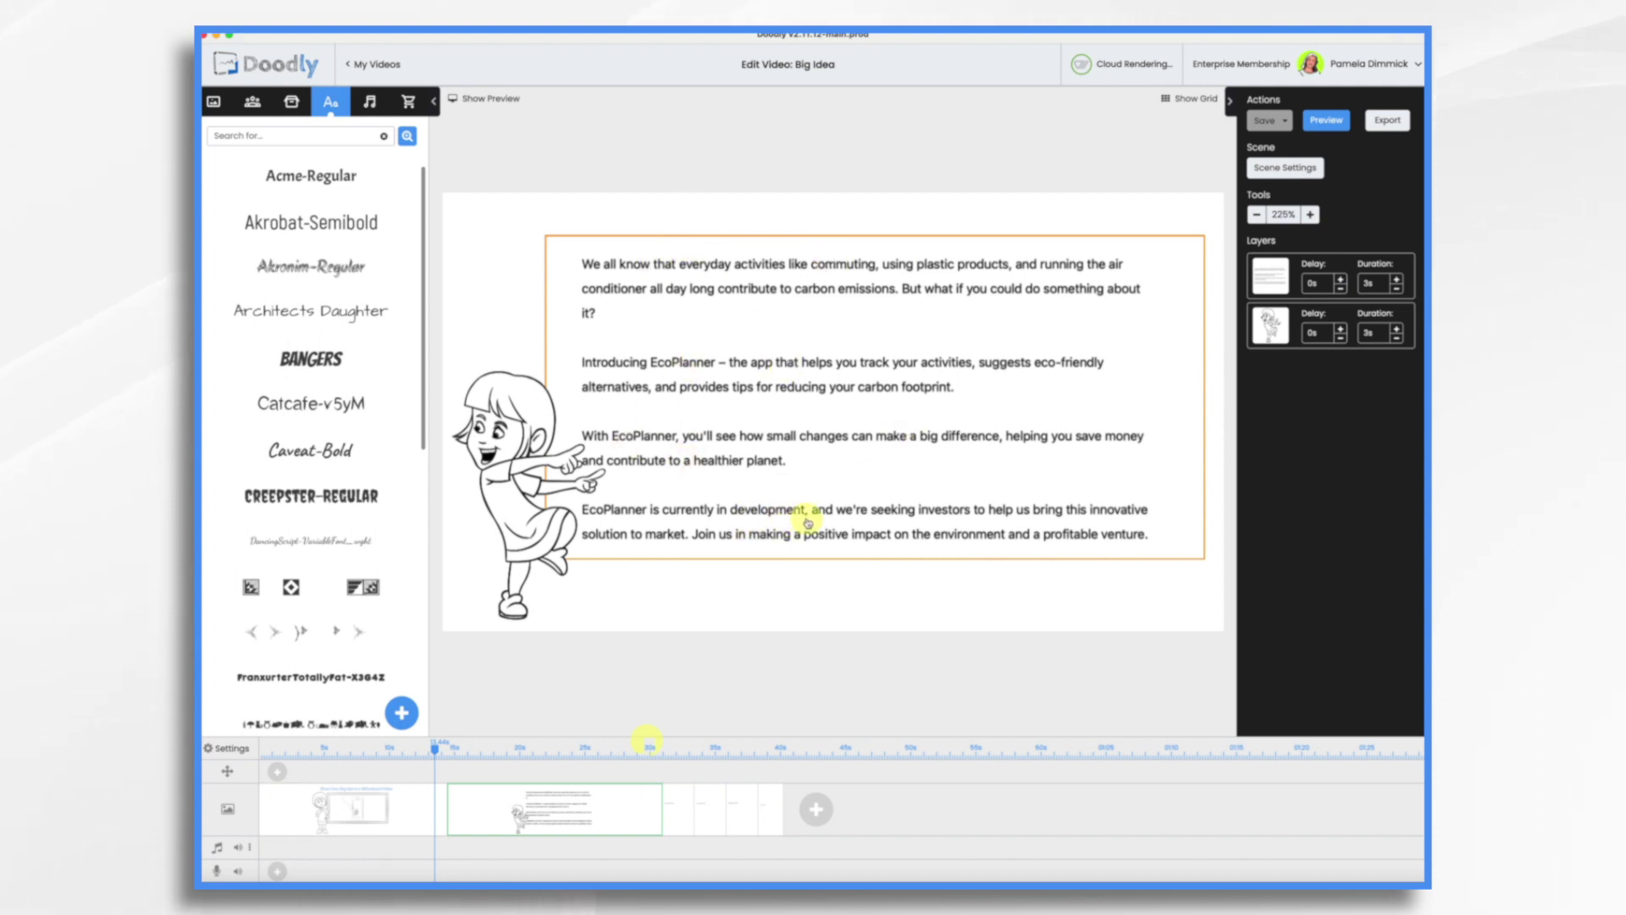
{"action": "left_click", "coordinate": [678, 826]}
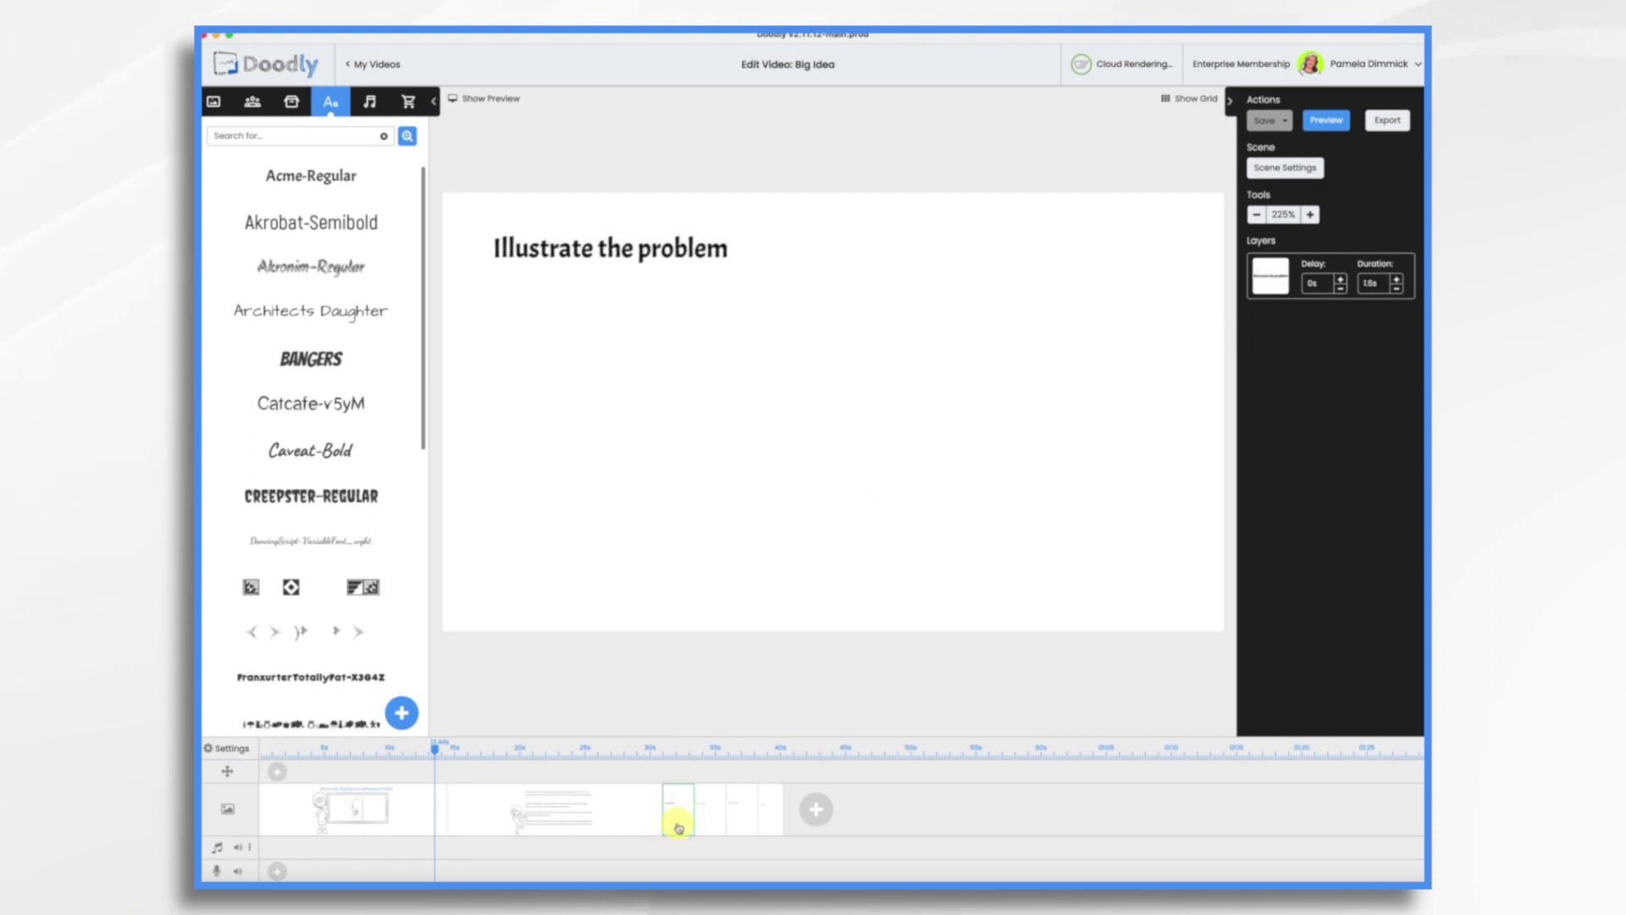
{"action": "left_click", "coordinate": [714, 824]}
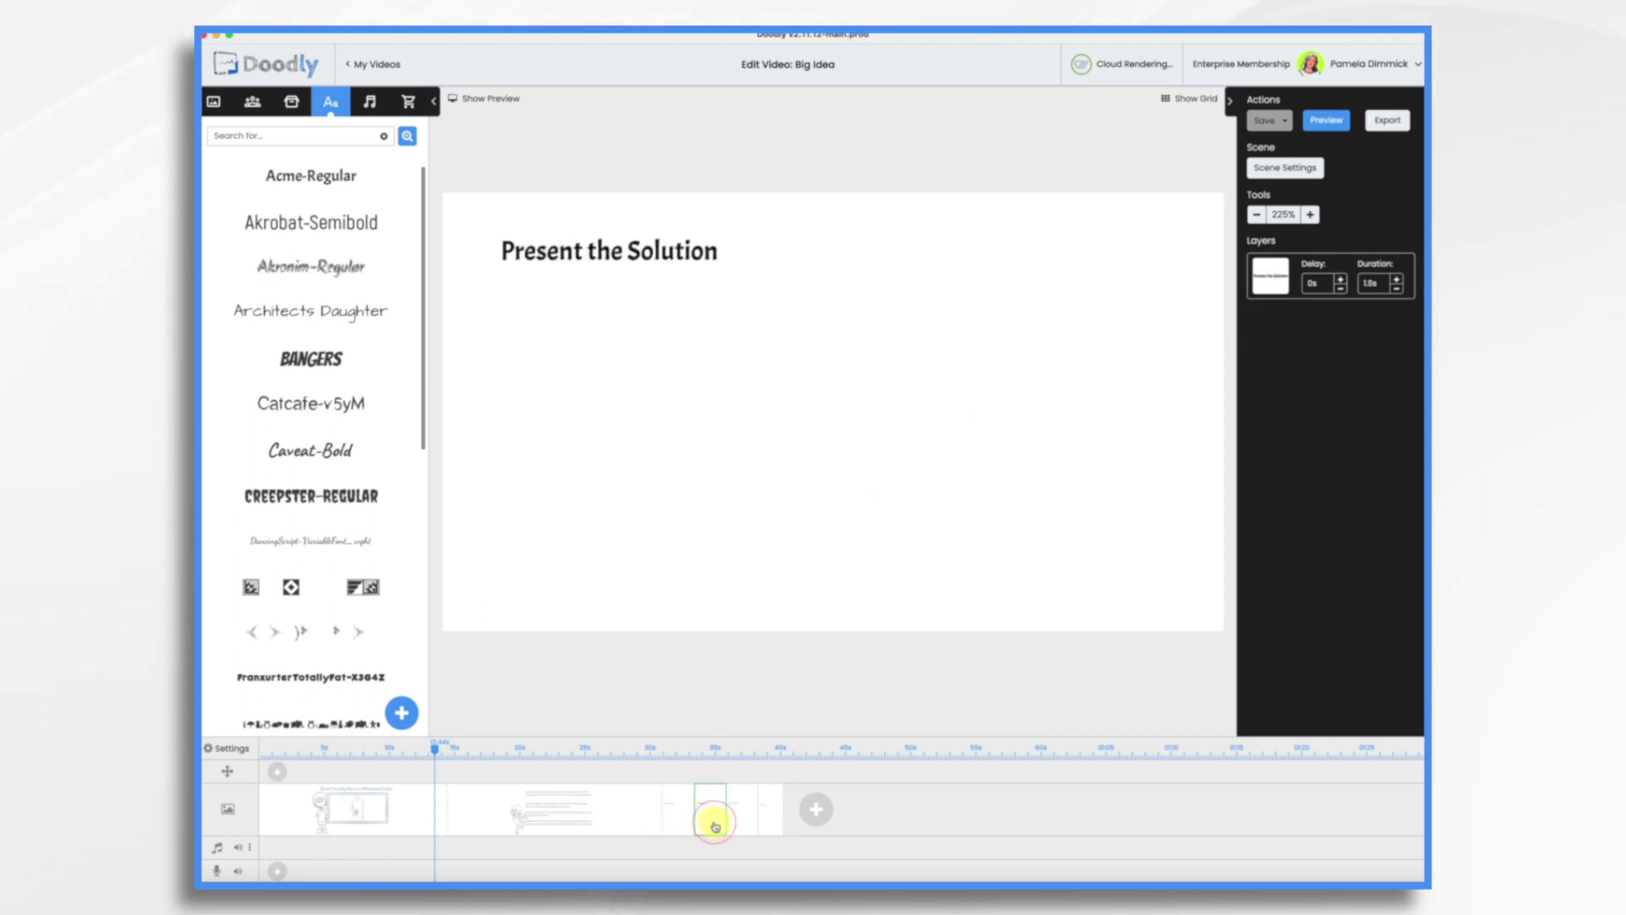
{"action": "left_click", "coordinate": [740, 822]}
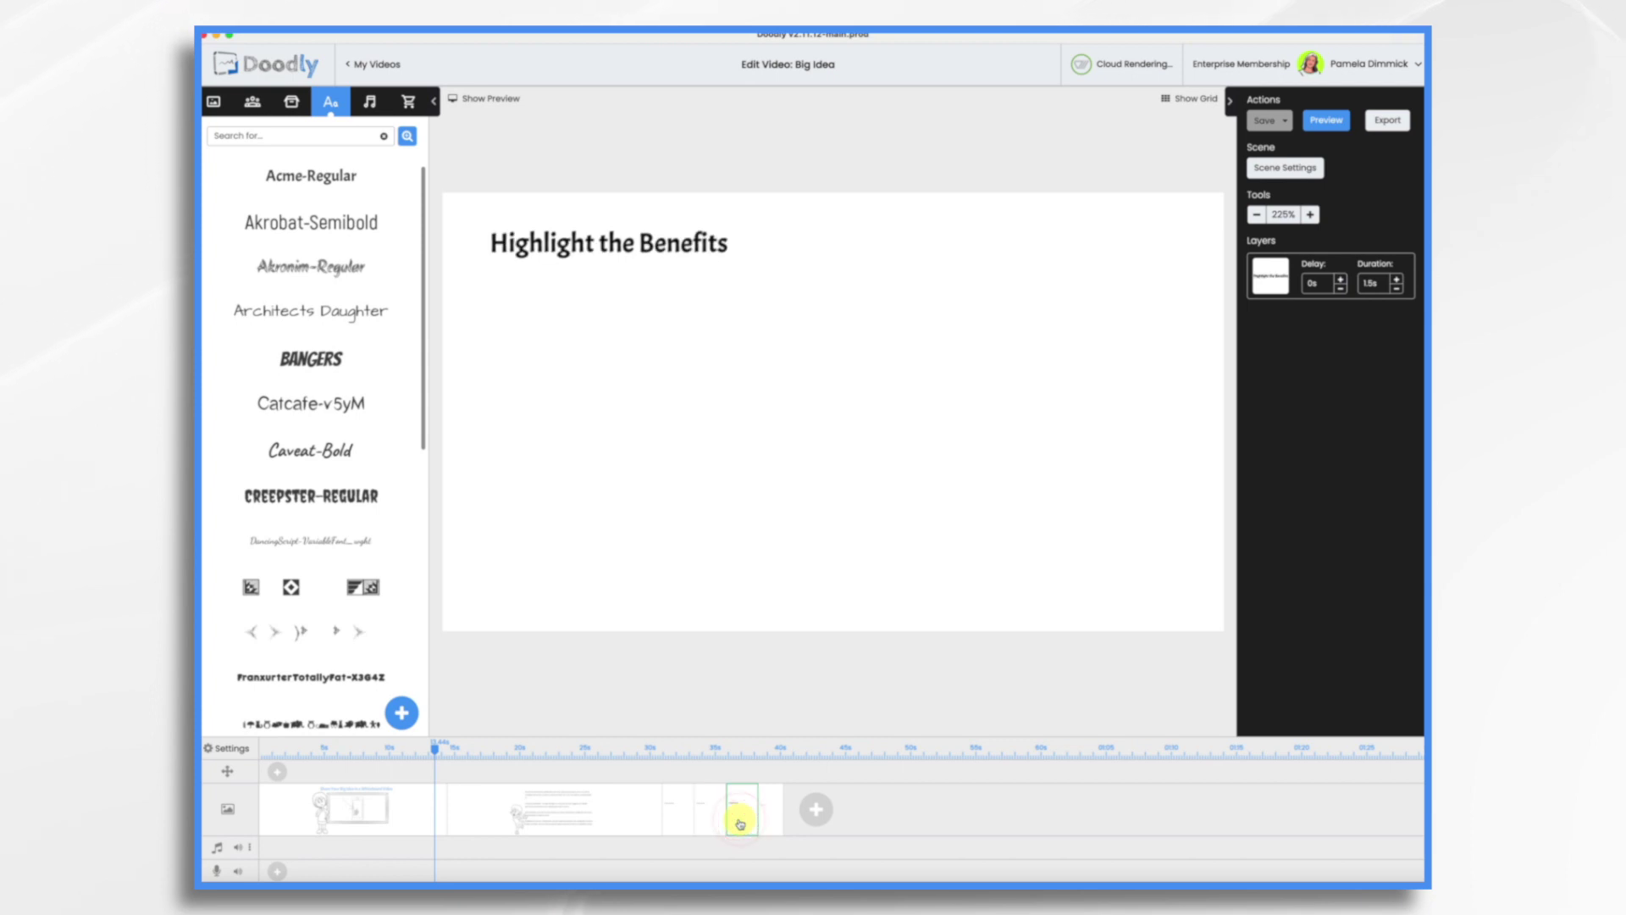
{"action": "left_click", "coordinate": [769, 820]}
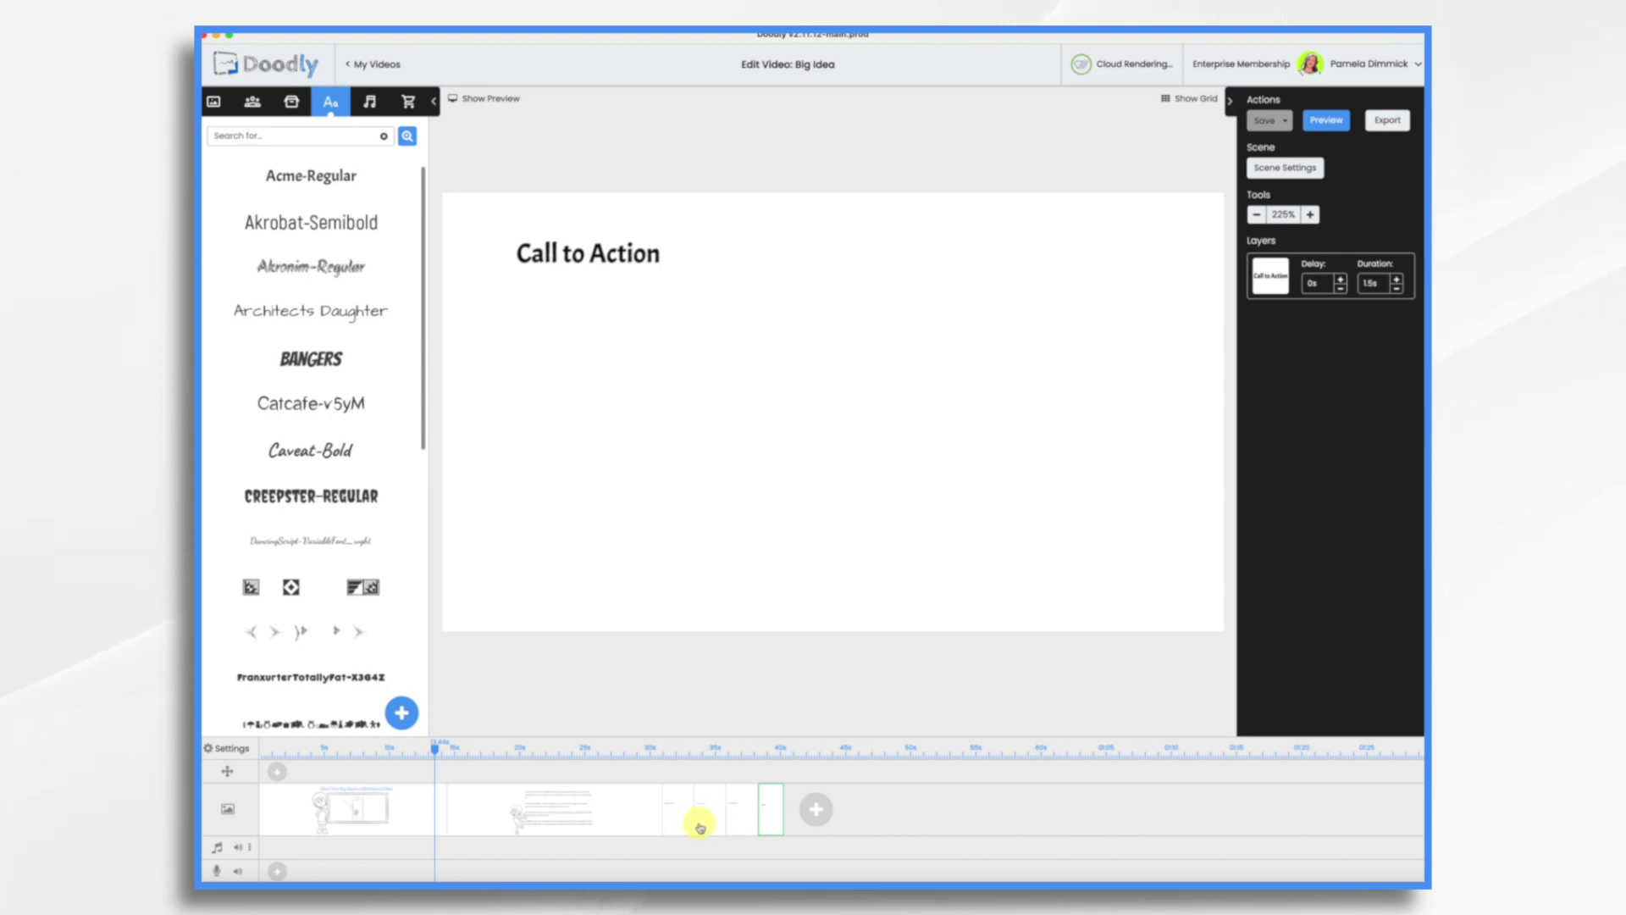
{"action": "left_click", "coordinate": [656, 817]}
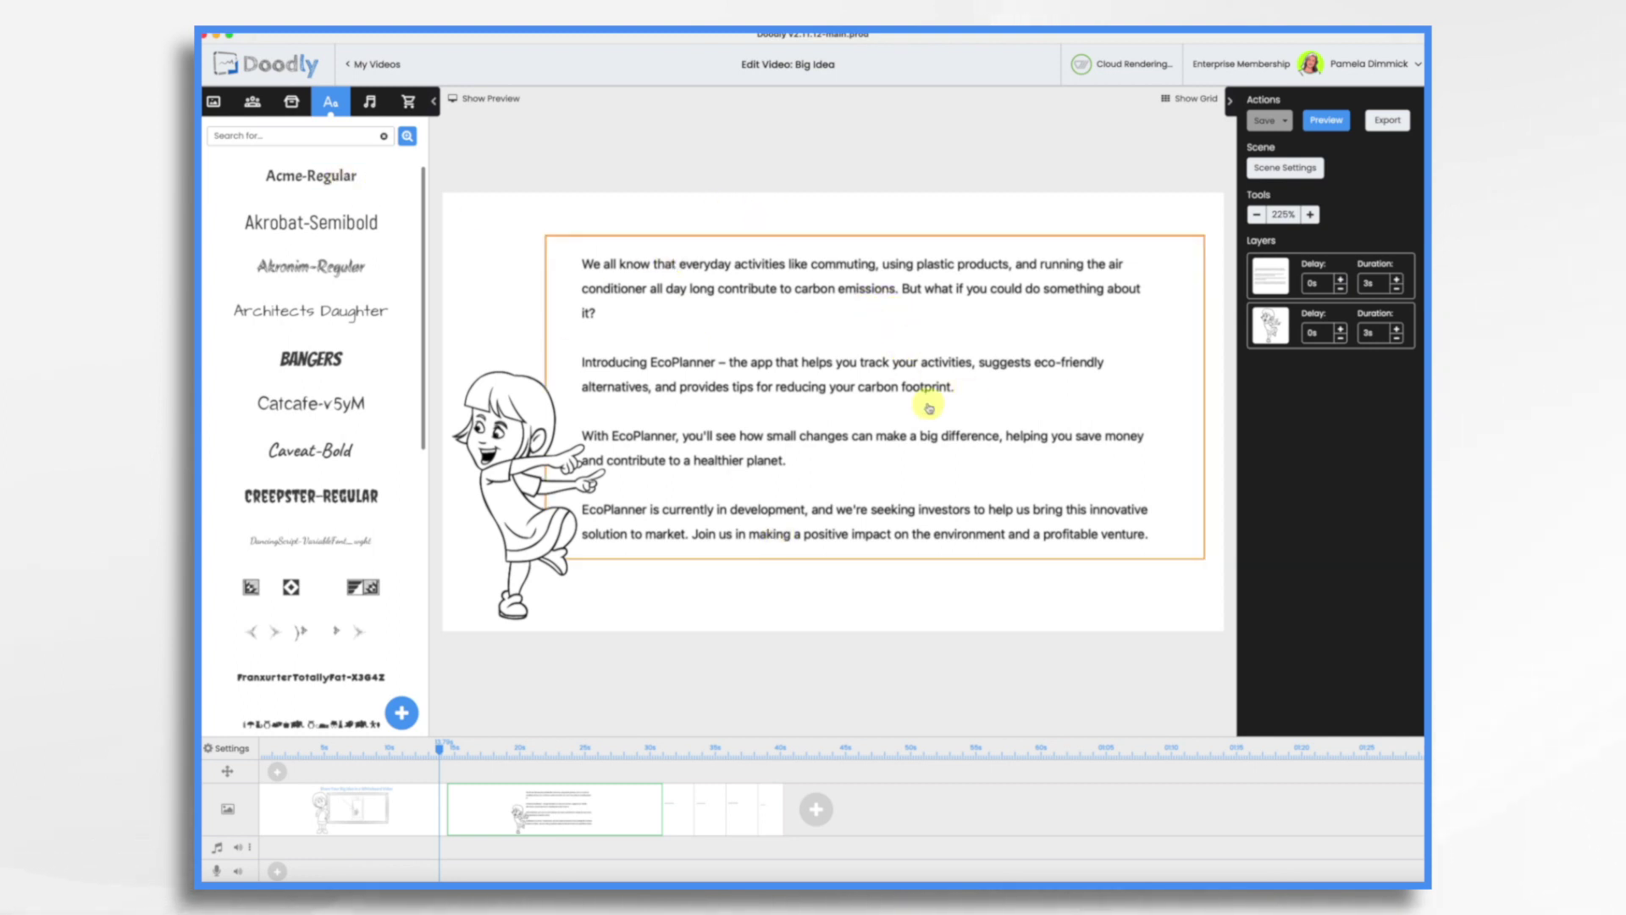
Step: Upload the 'ecoplanner voiceover' mp3 as a new sound onto the audio track
{"action": "left_click", "coordinate": [371, 104]}
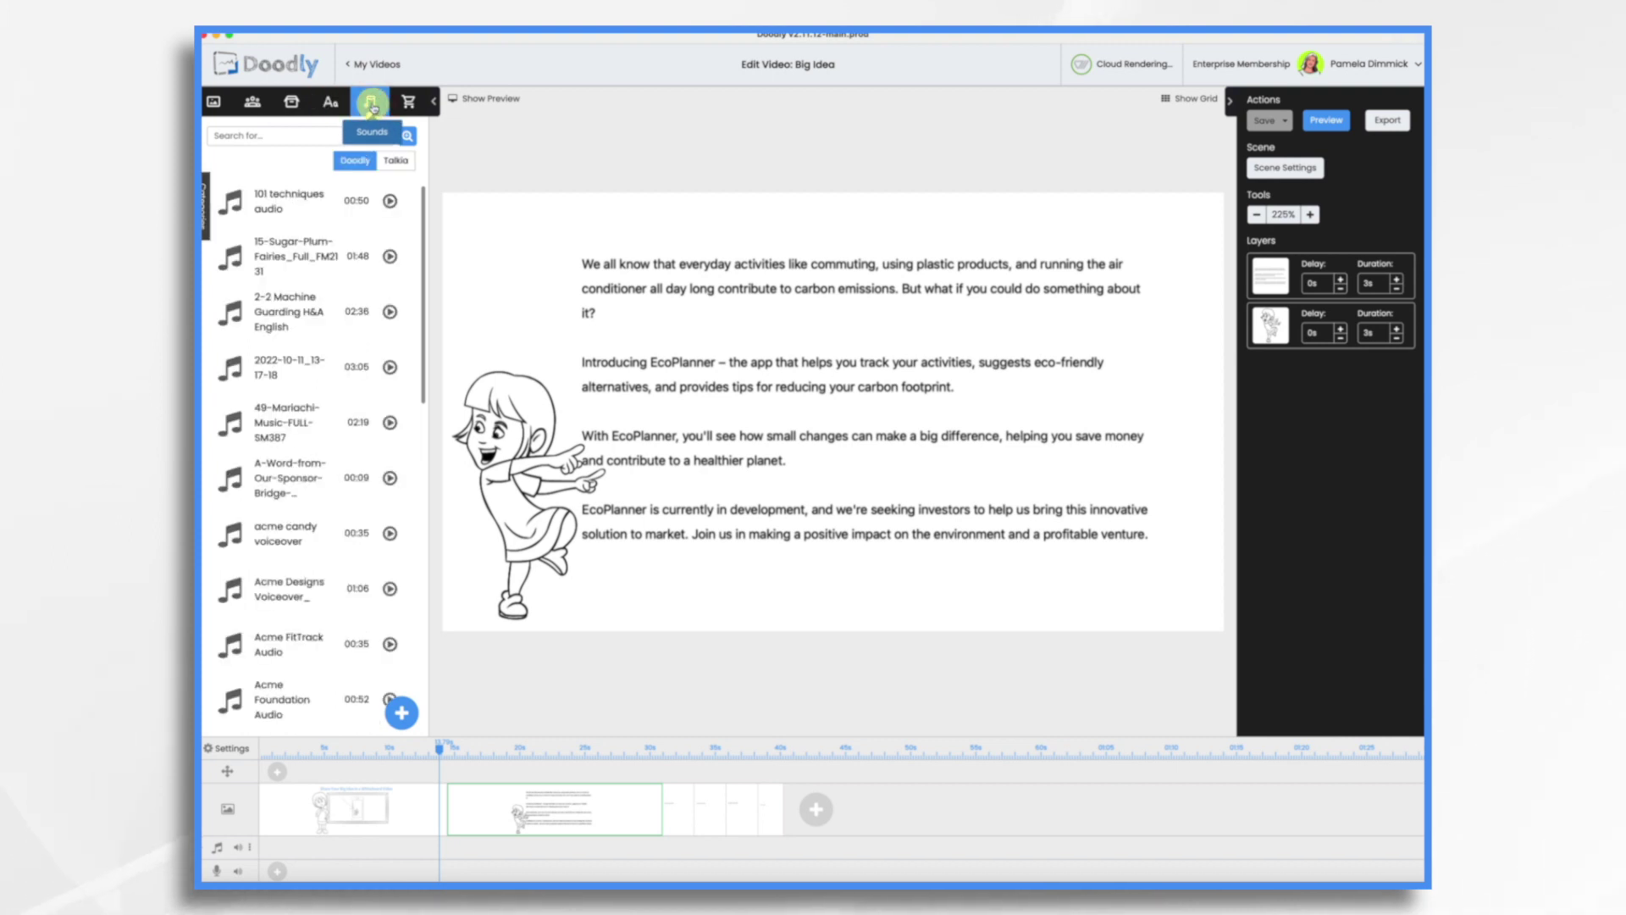
{"action": "left_click", "coordinate": [404, 712]}
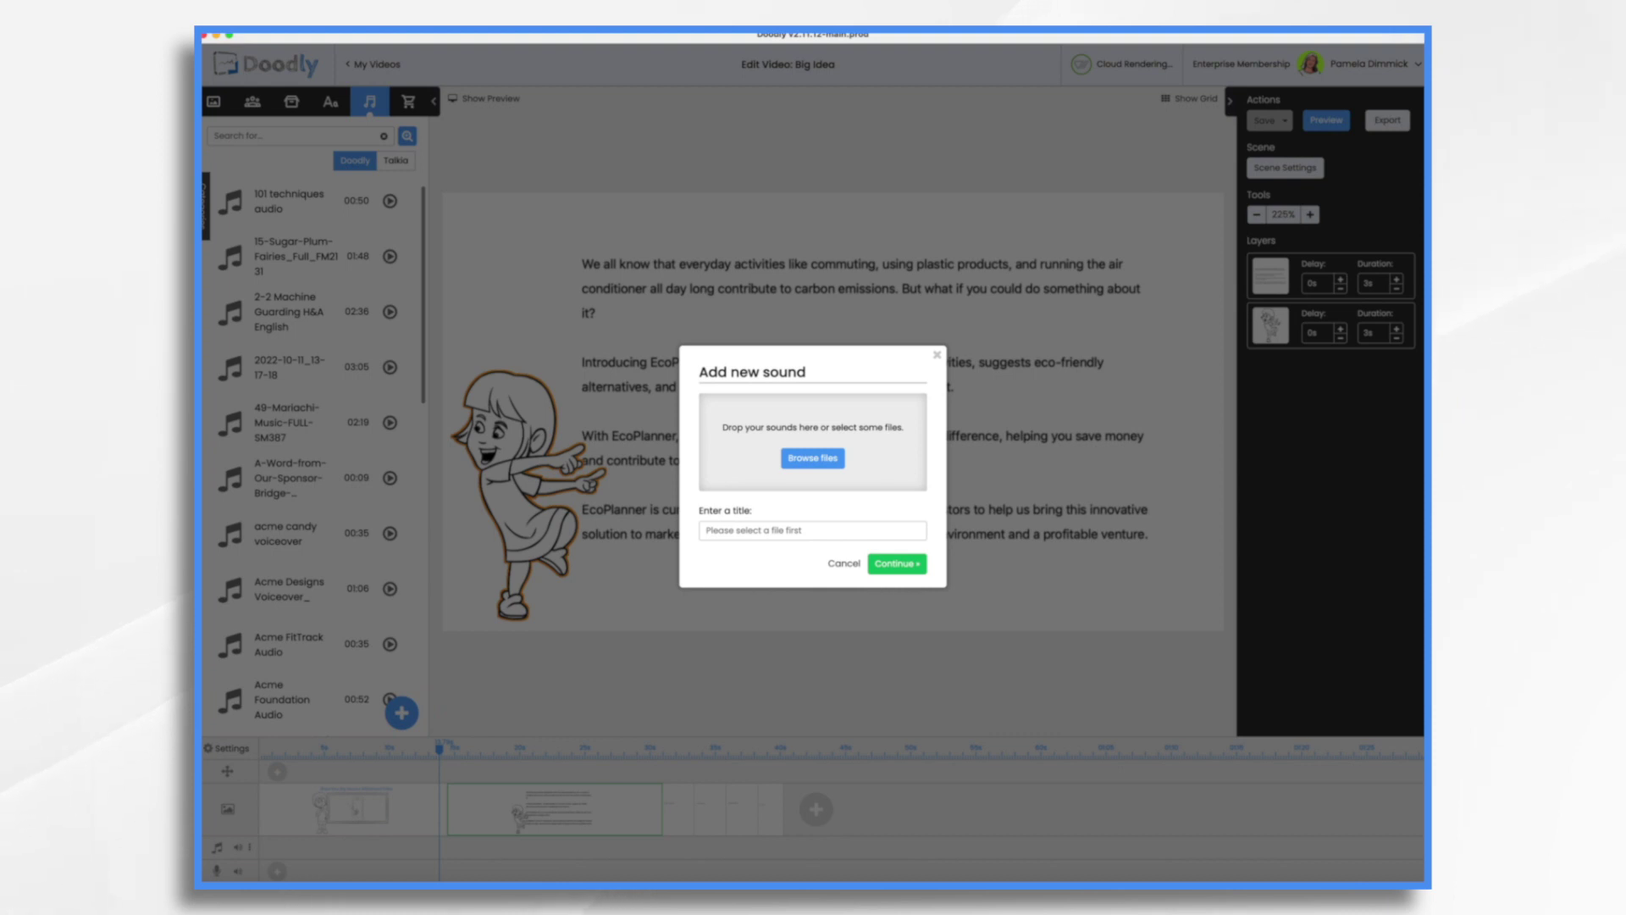
{"action": "left_click_drag", "start_coordinate": [67, 610], "coordinate": [937, 415]}
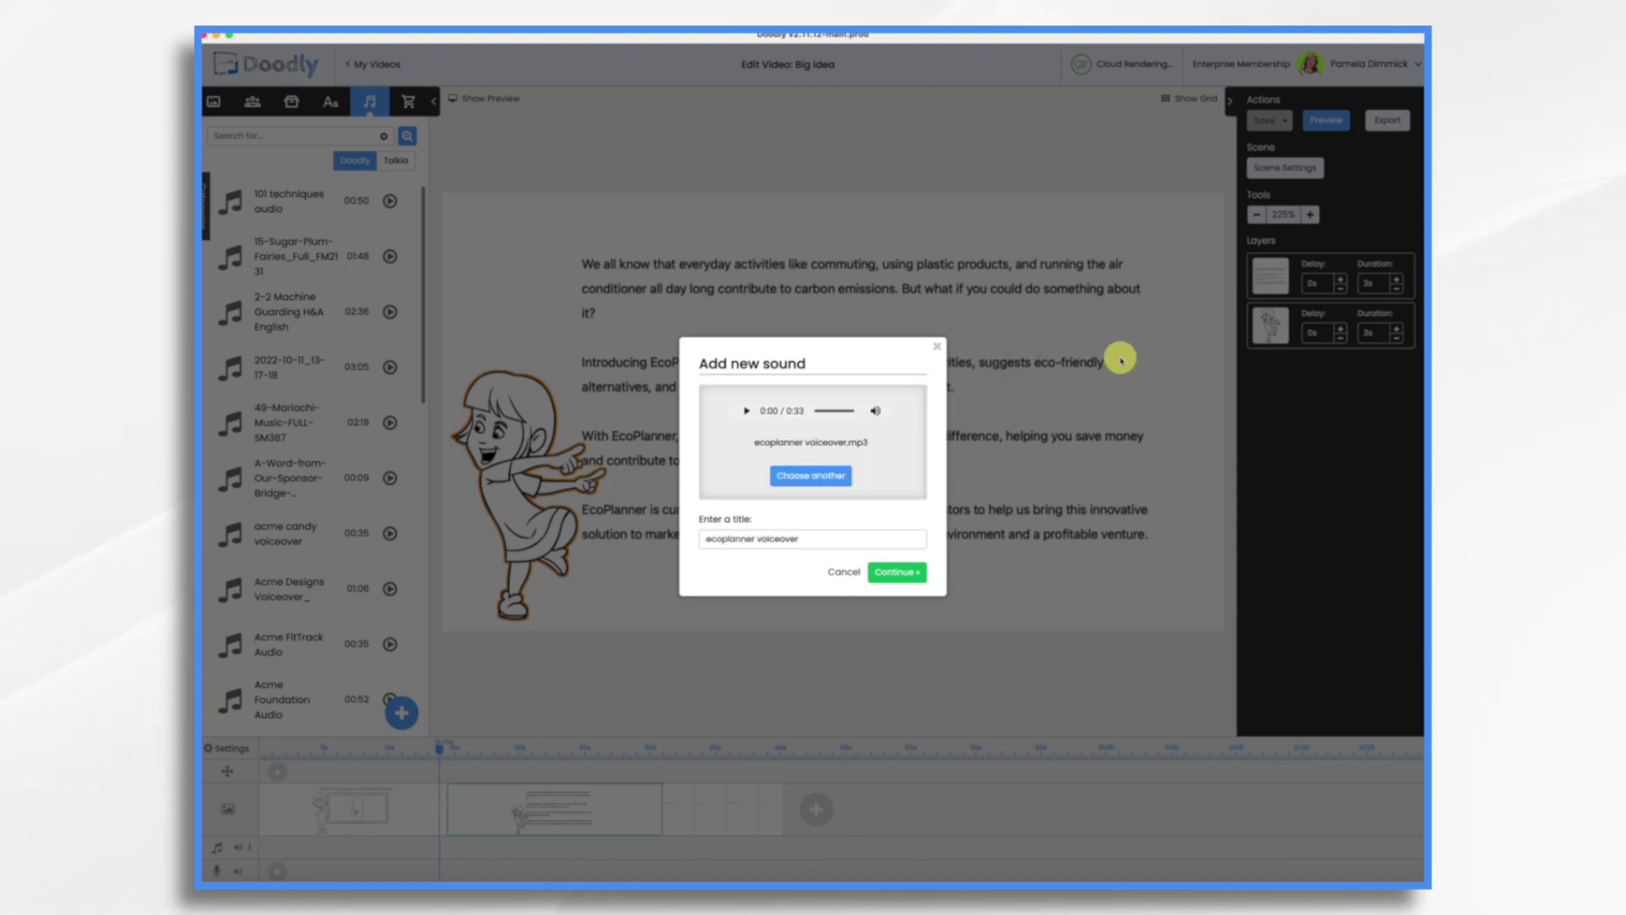
{"action": "left_click", "coordinate": [896, 564]}
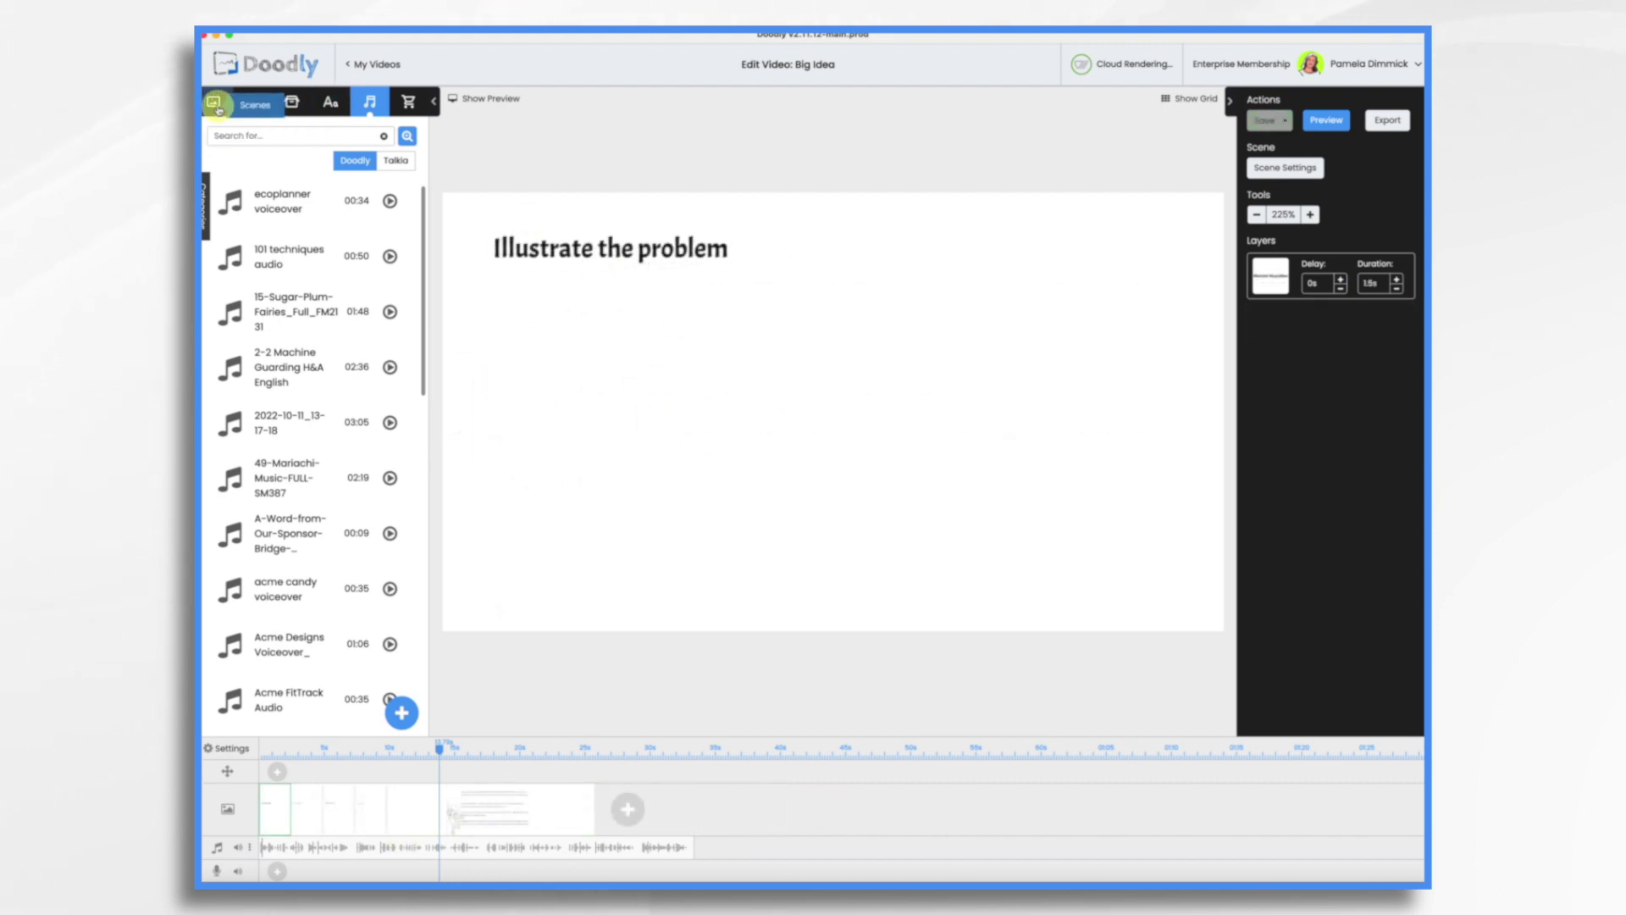
{"action": "left_click", "coordinate": [218, 109]}
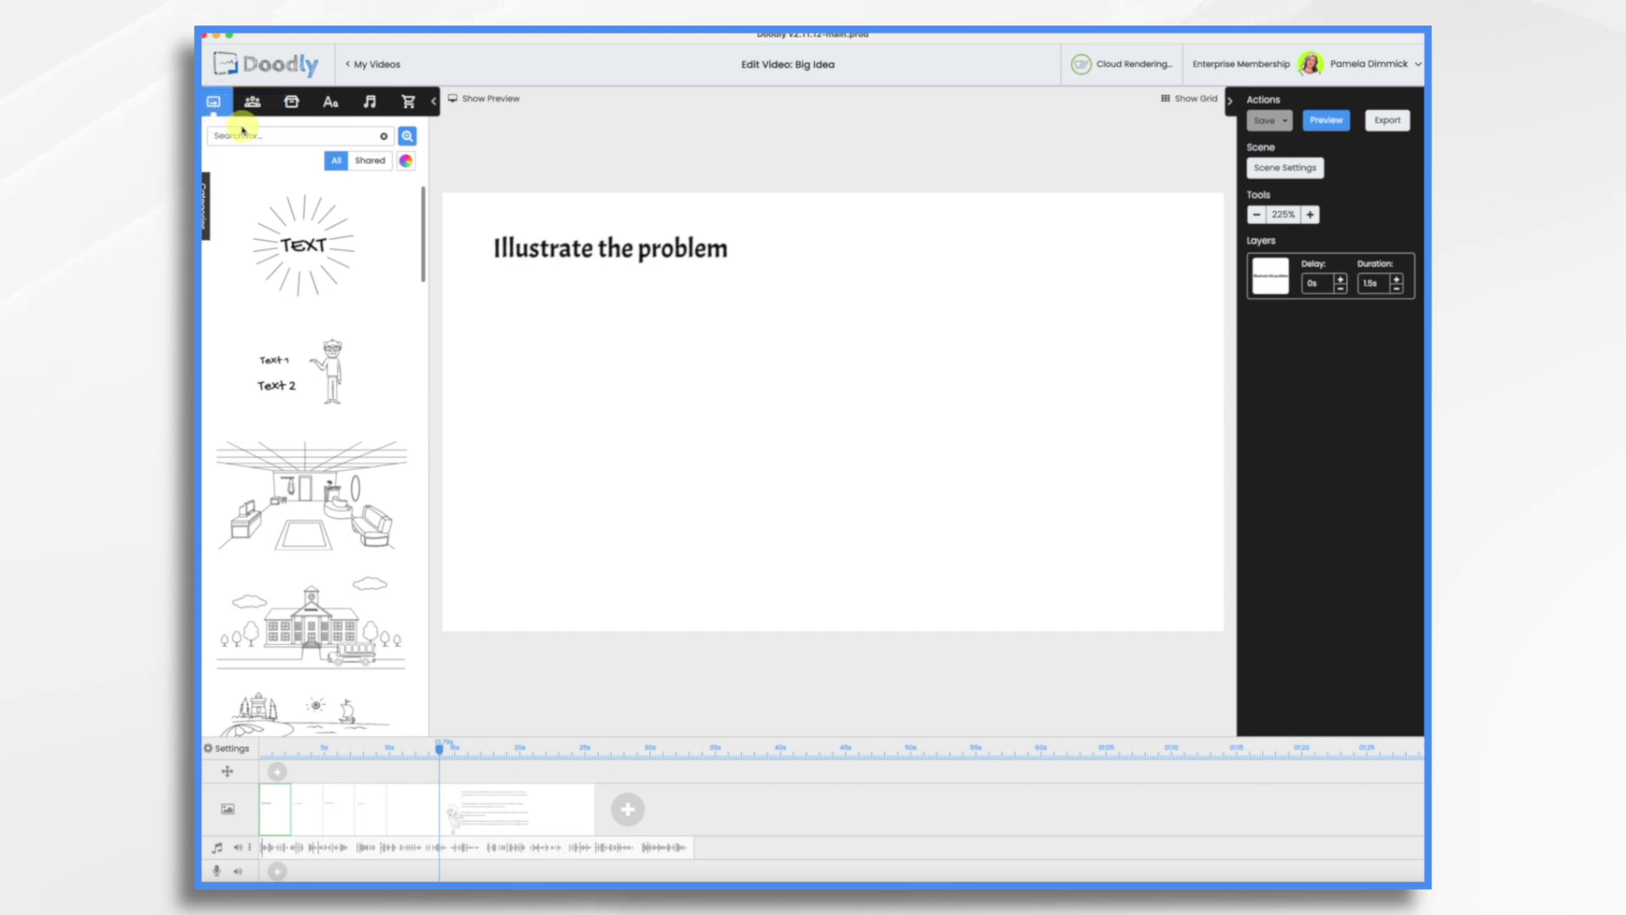
Step: Replace the scene with the 'drive' car template, shrink it to half size at lower left, and save
{"action": "left_click", "coordinate": [247, 137]}
{"action": "type", "text": "drive"}
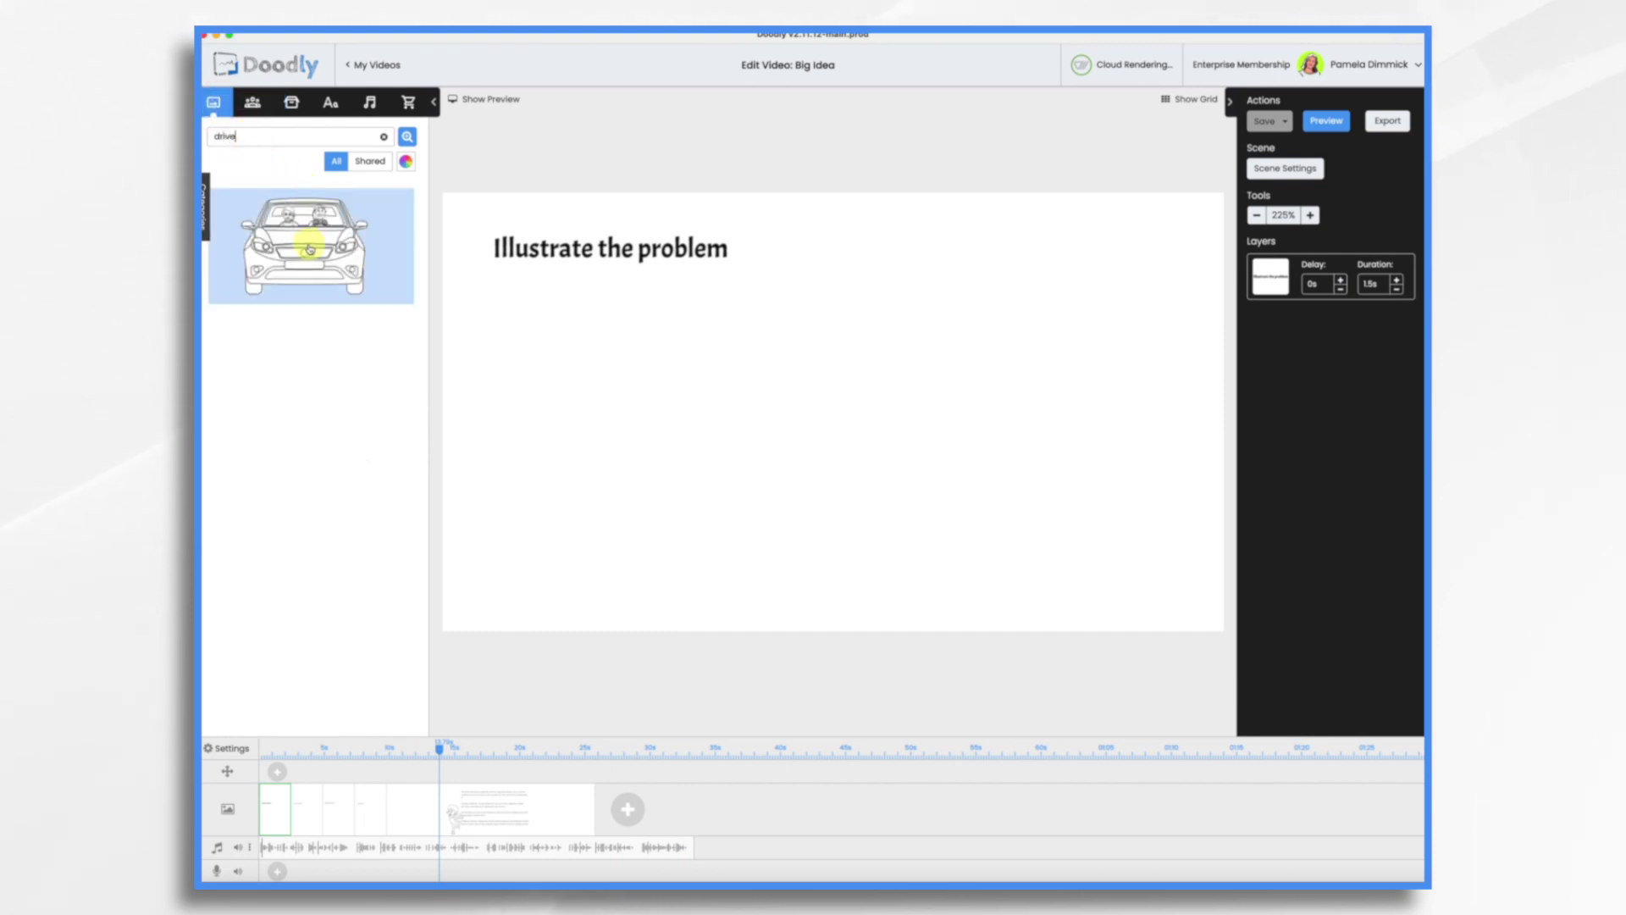
{"action": "left_click_drag", "start_coordinate": [271, 237], "coordinate": [915, 426]}
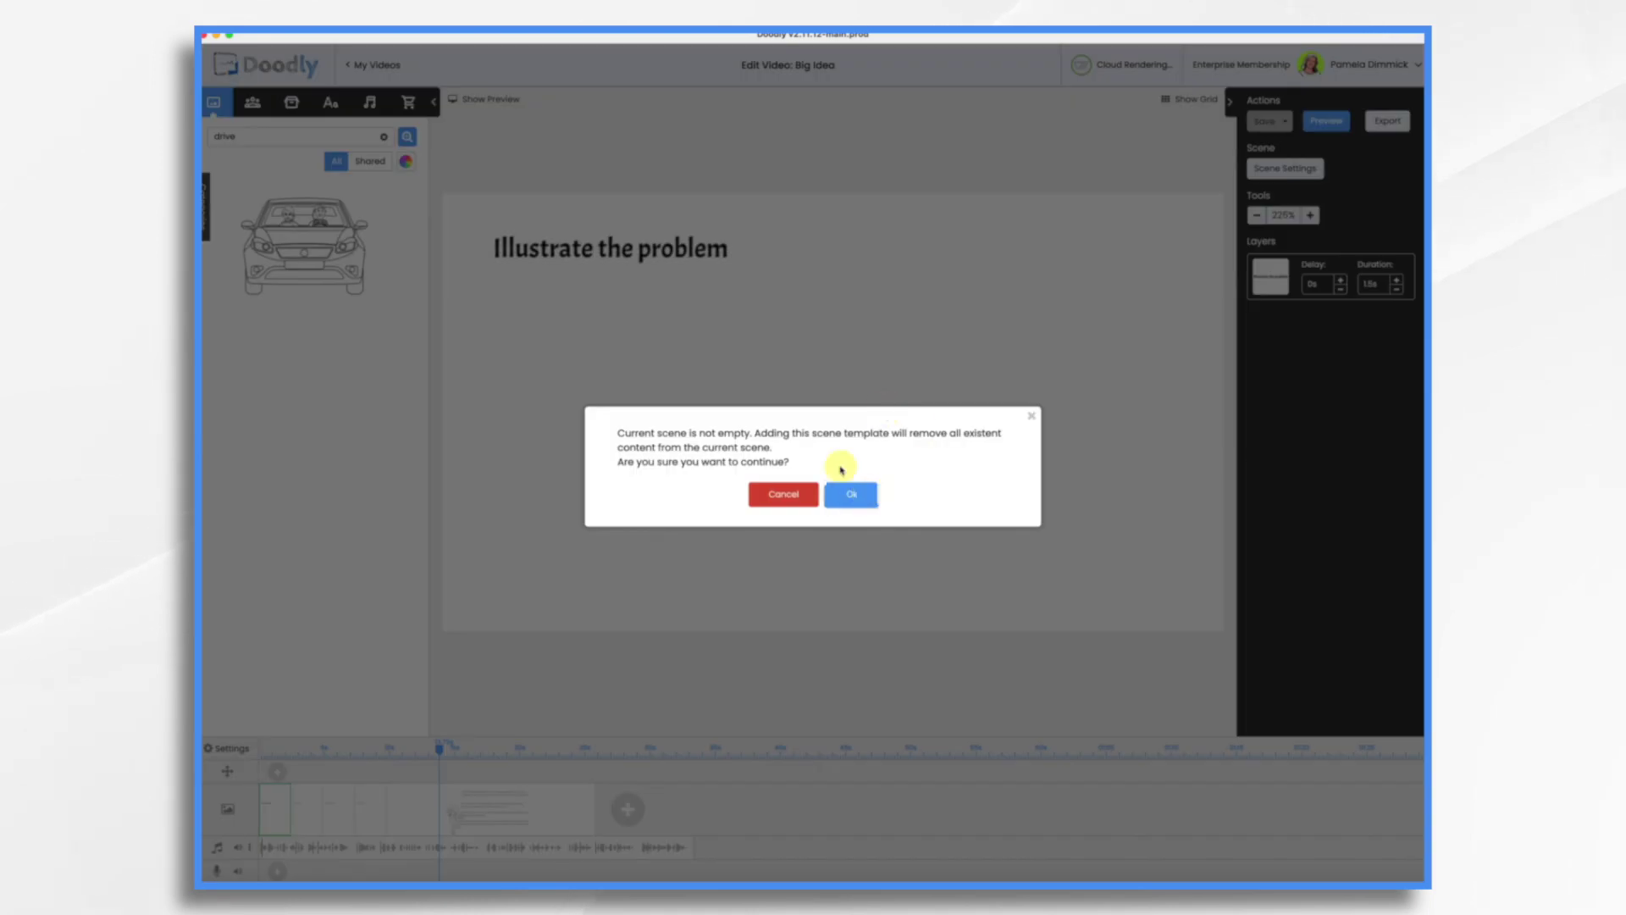
{"action": "left_click", "coordinate": [851, 503]}
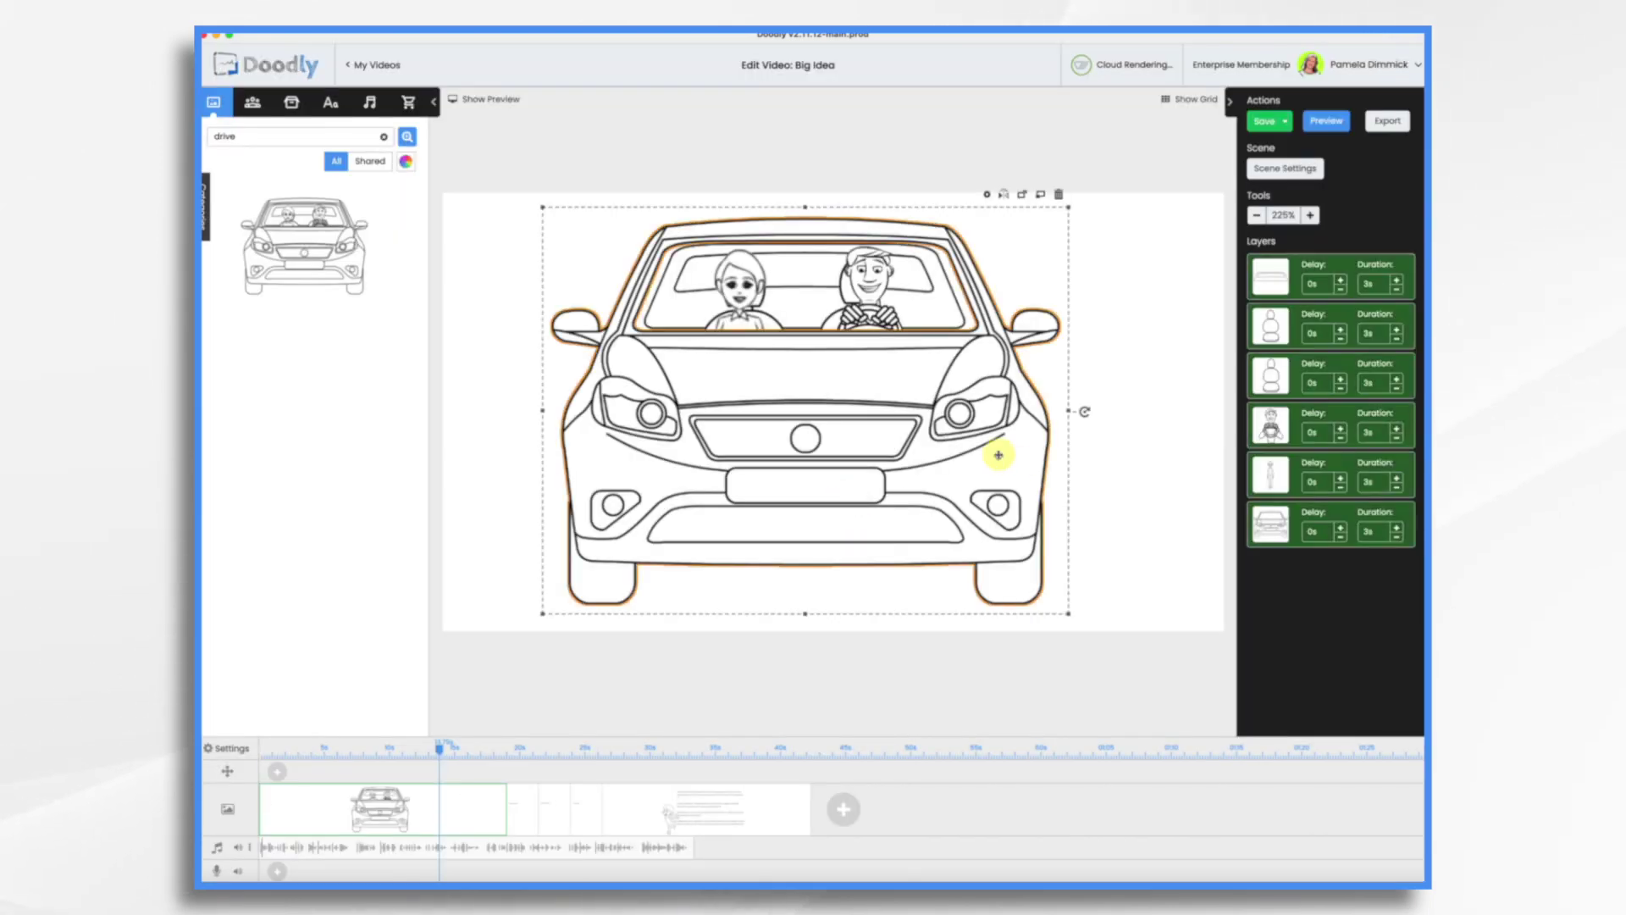
{"action": "left_click_drag", "start_coordinate": [1069, 613], "coordinate": [780, 381]}
{"action": "left_click_drag", "start_coordinate": [683, 290], "coordinate": [642, 470]}
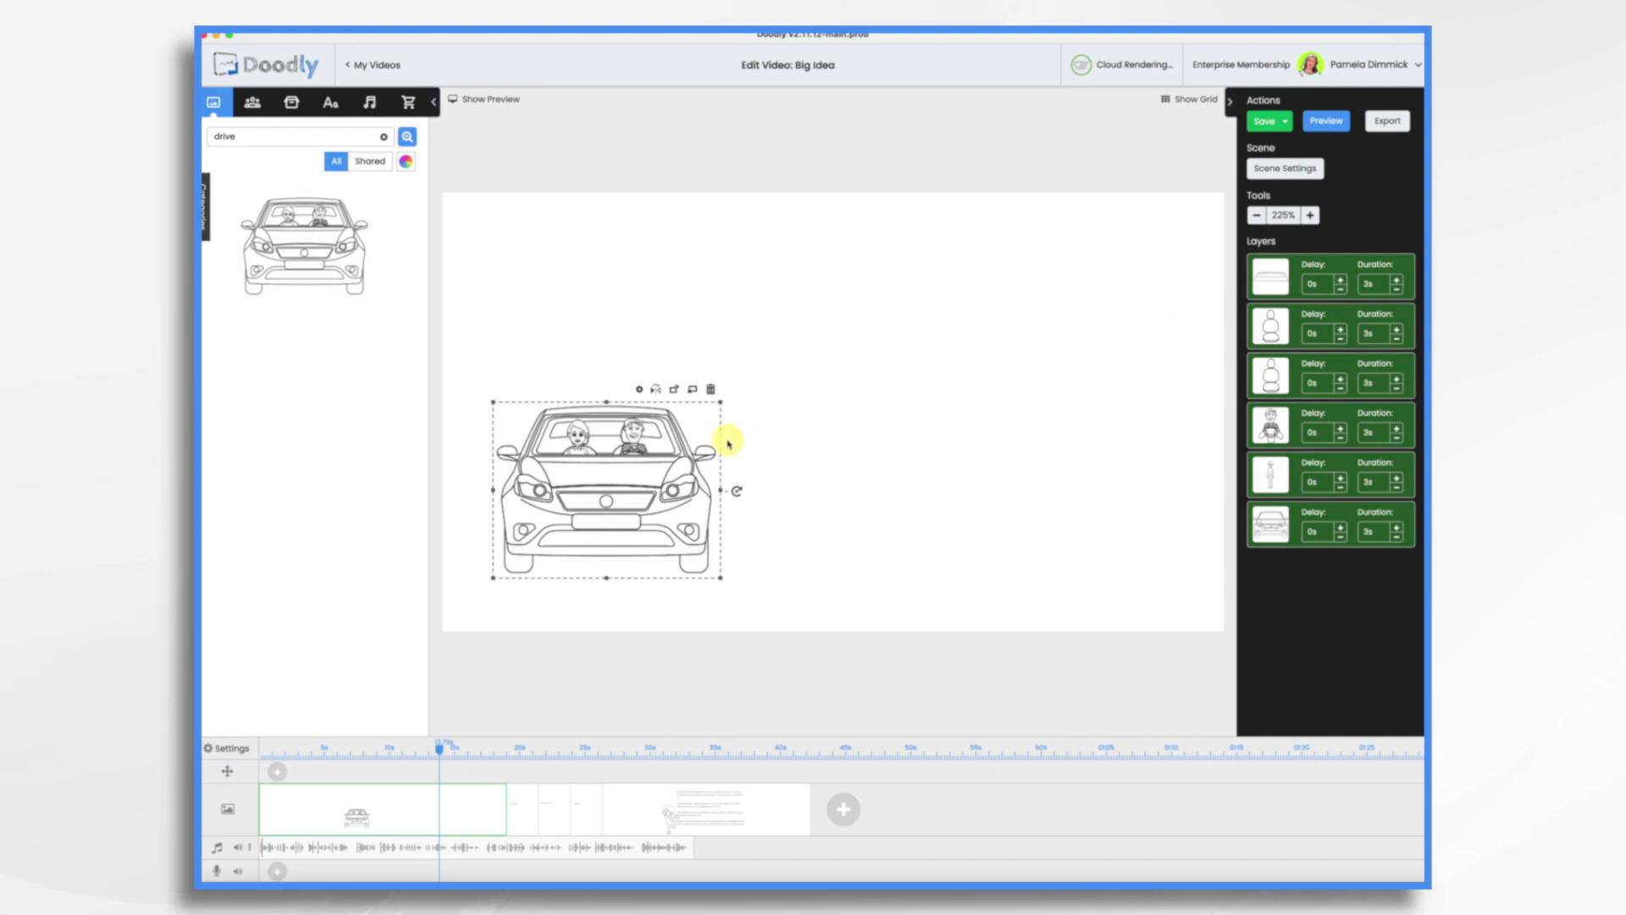
{"action": "key", "text": "super+s"}
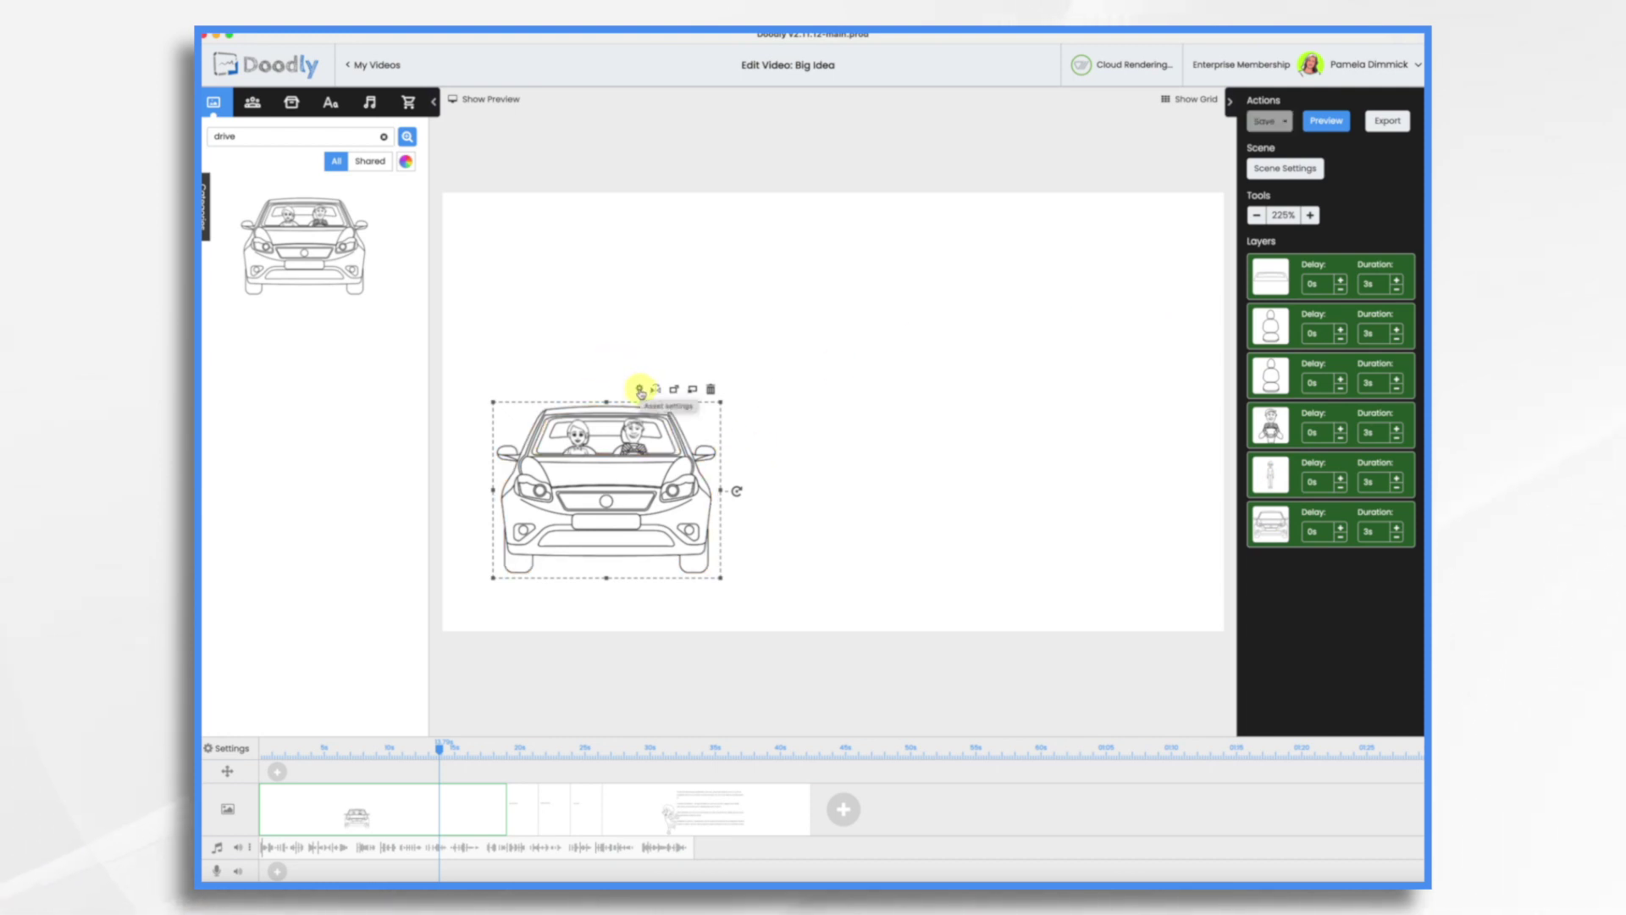
Step: Set the car layers' draw duration to 0s
{"action": "left_click", "coordinate": [641, 390]}
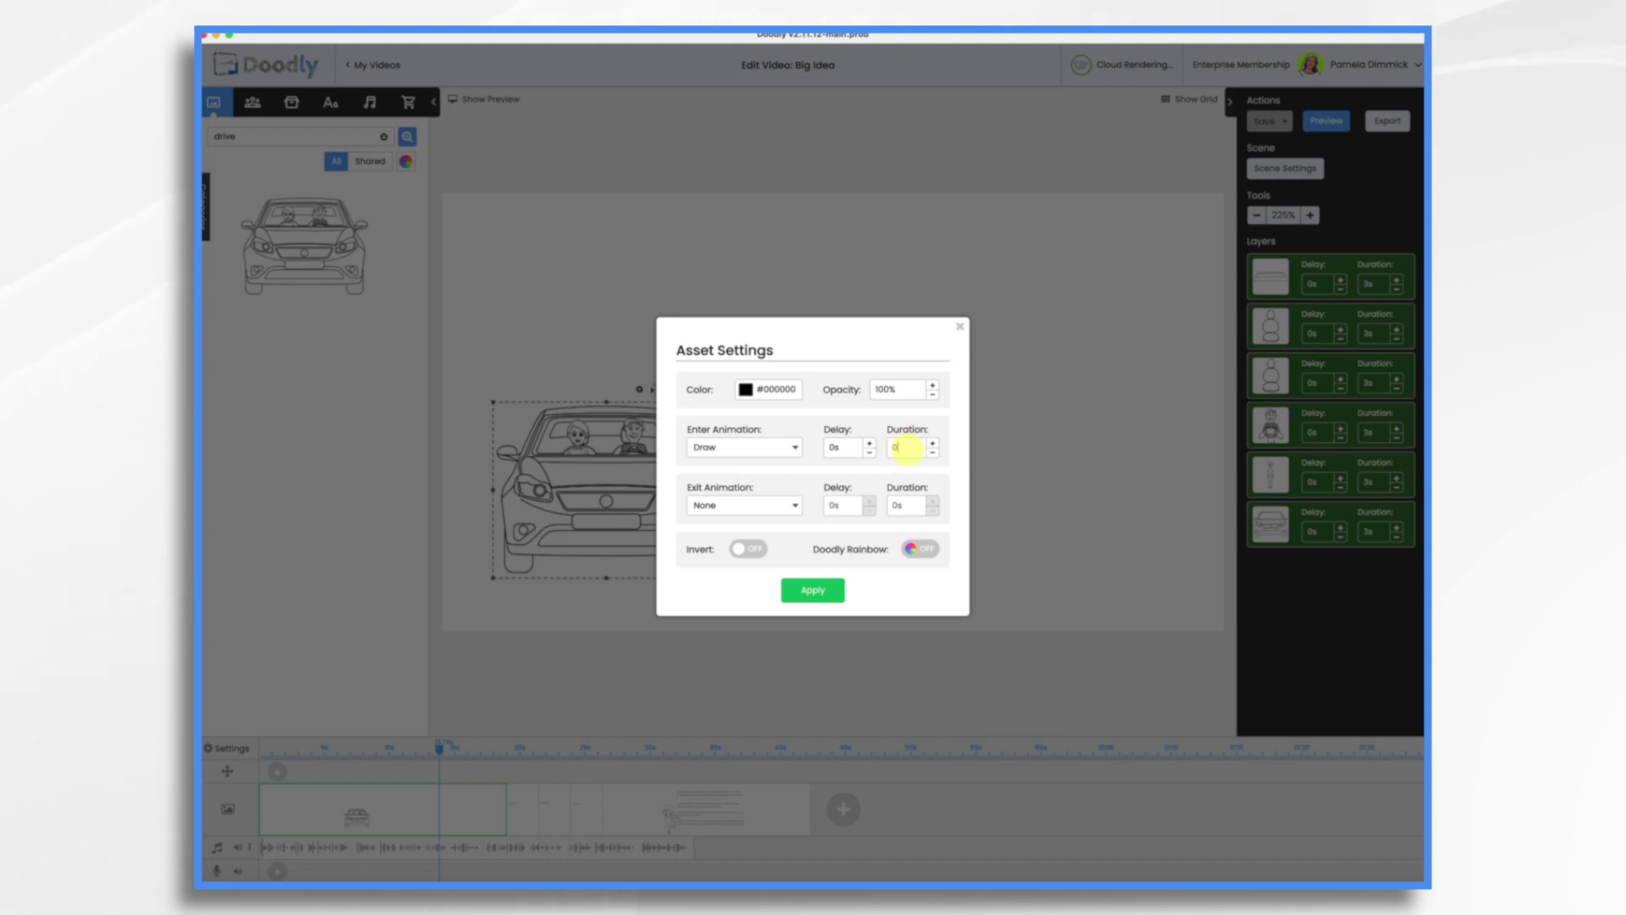
{"action": "left_click", "coordinate": [818, 589]}
{"action": "left_click", "coordinate": [846, 484]}
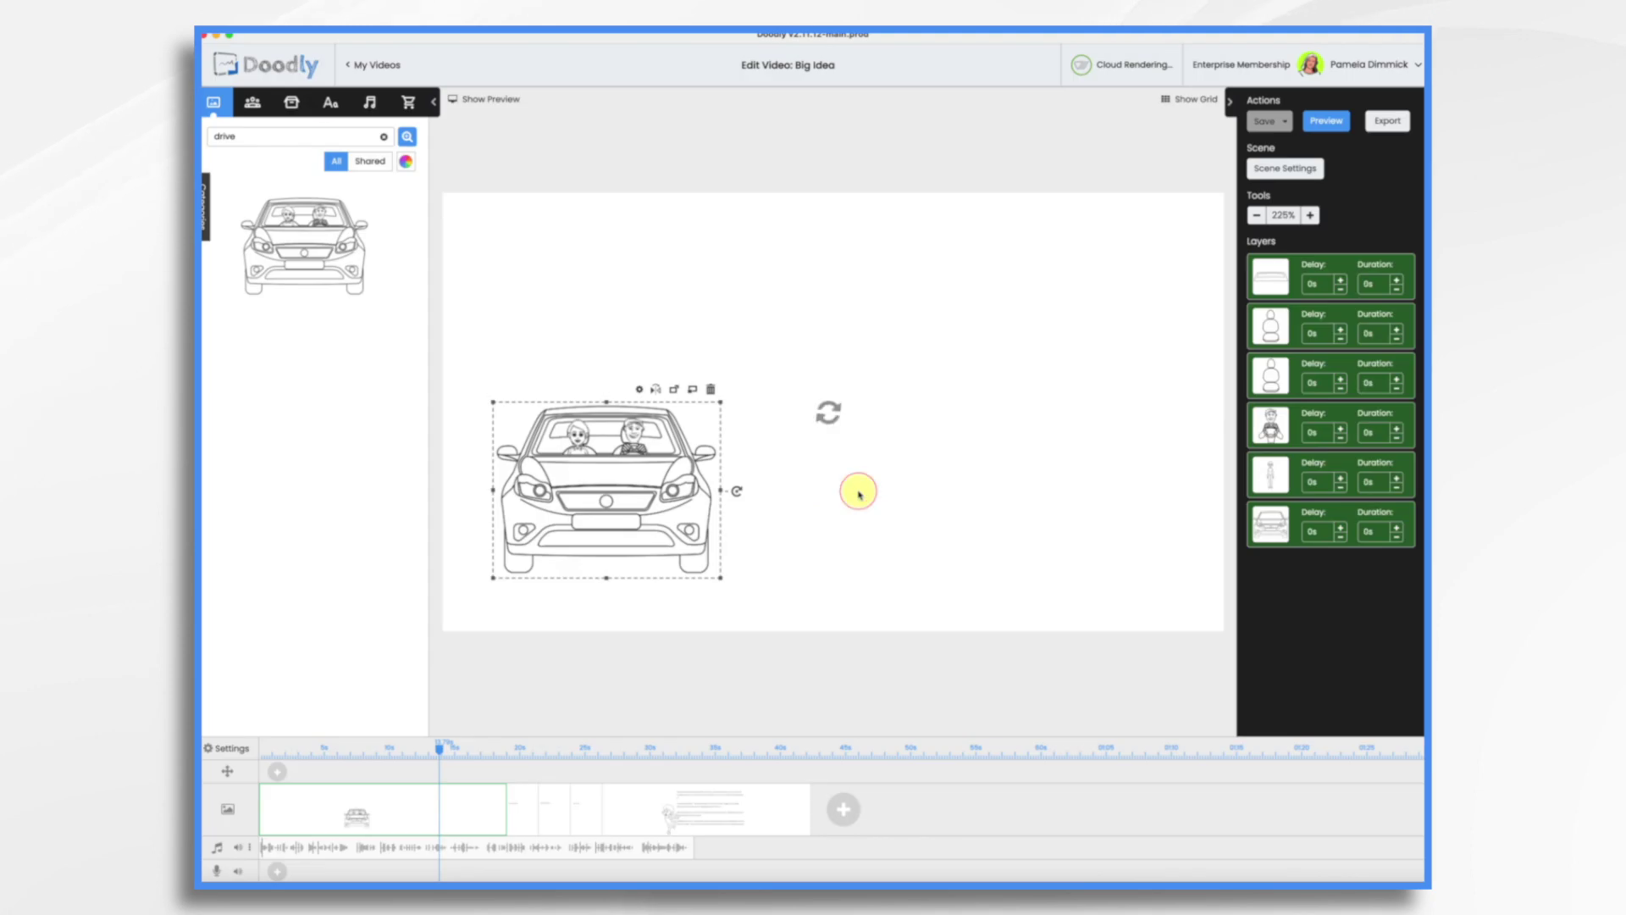
Step: Add the Water Bottles prop right of the car and a Split Air Conditioner above it
{"action": "left_click", "coordinate": [292, 104]}
{"action": "key", "text": "BackSpace"}
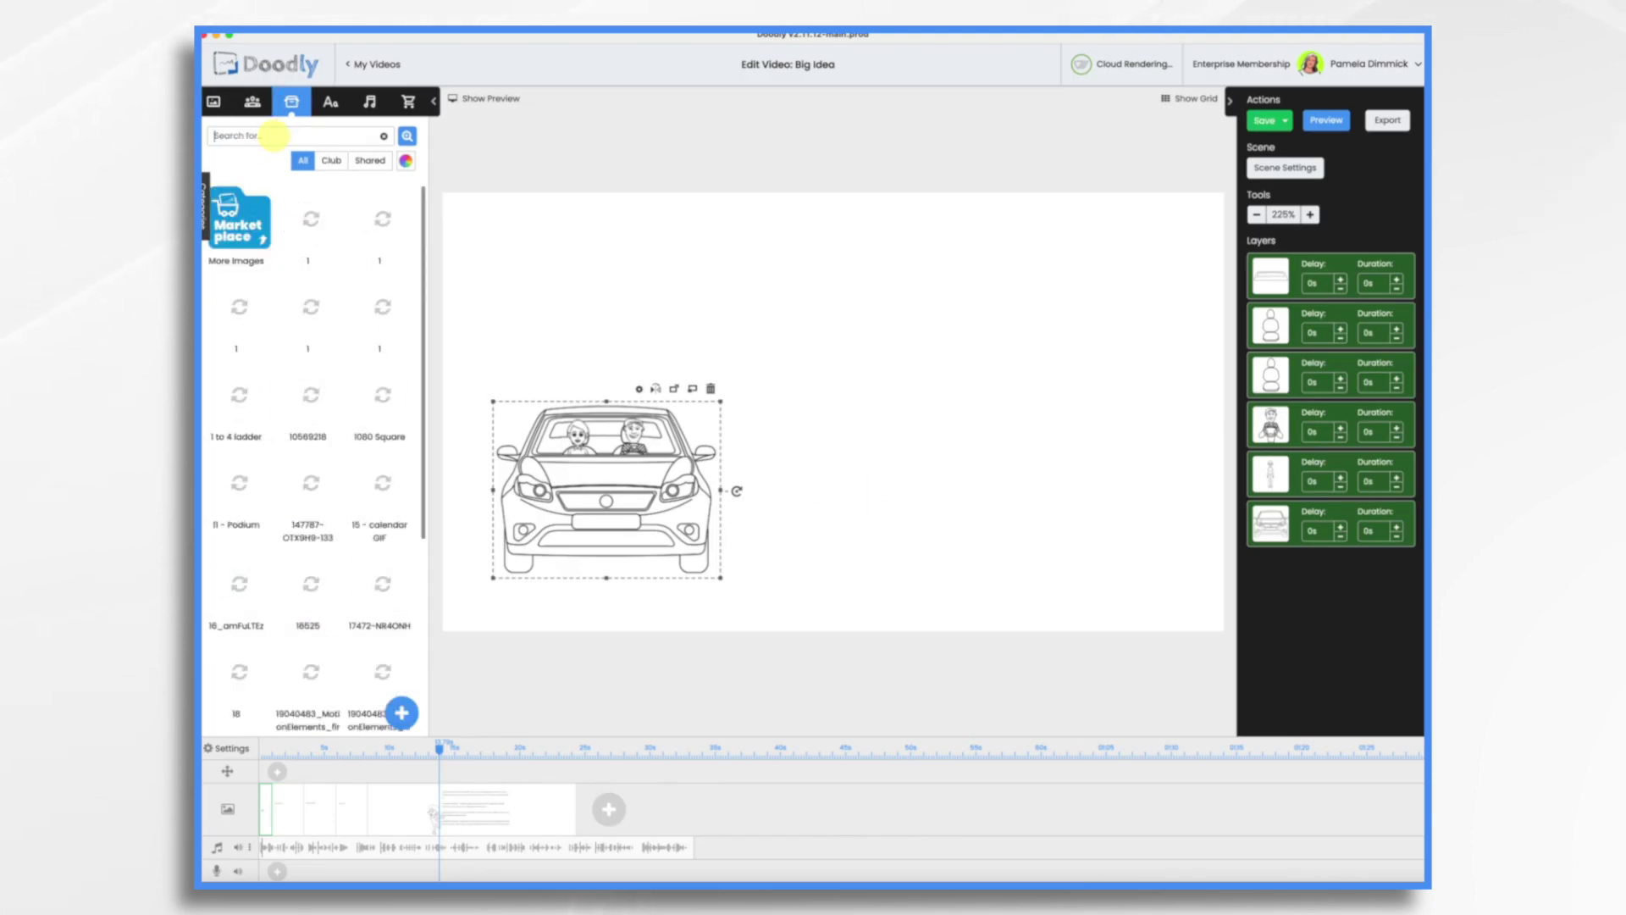
{"action": "type", "text": "bottle"}
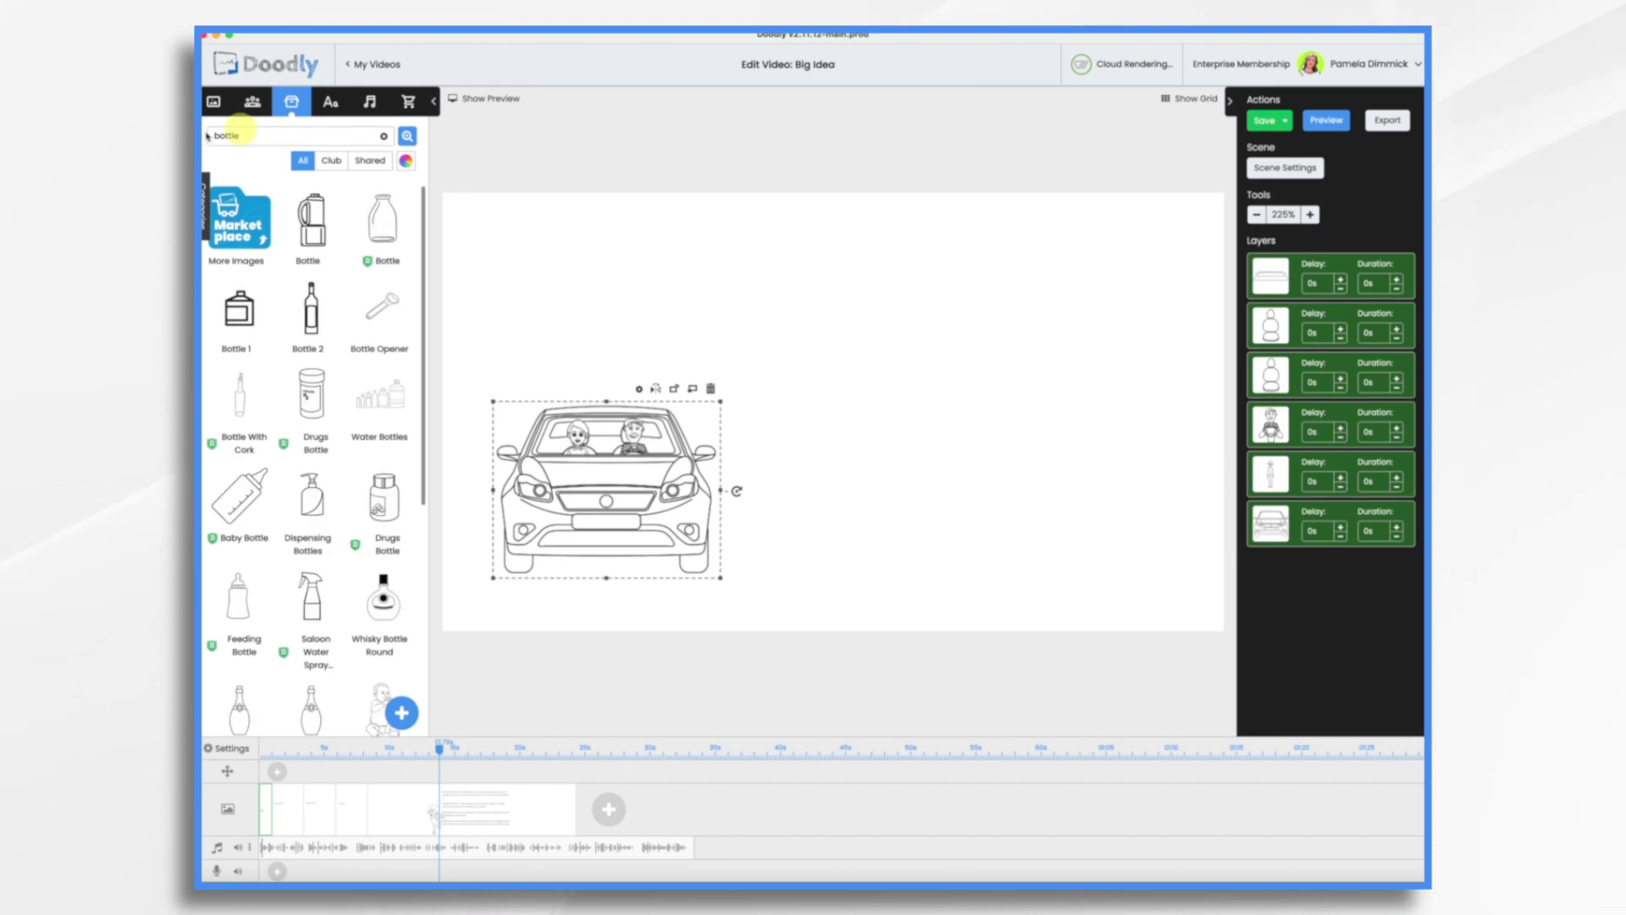
{"action": "left_click_drag", "start_coordinate": [381, 392], "coordinate": [826, 414]}
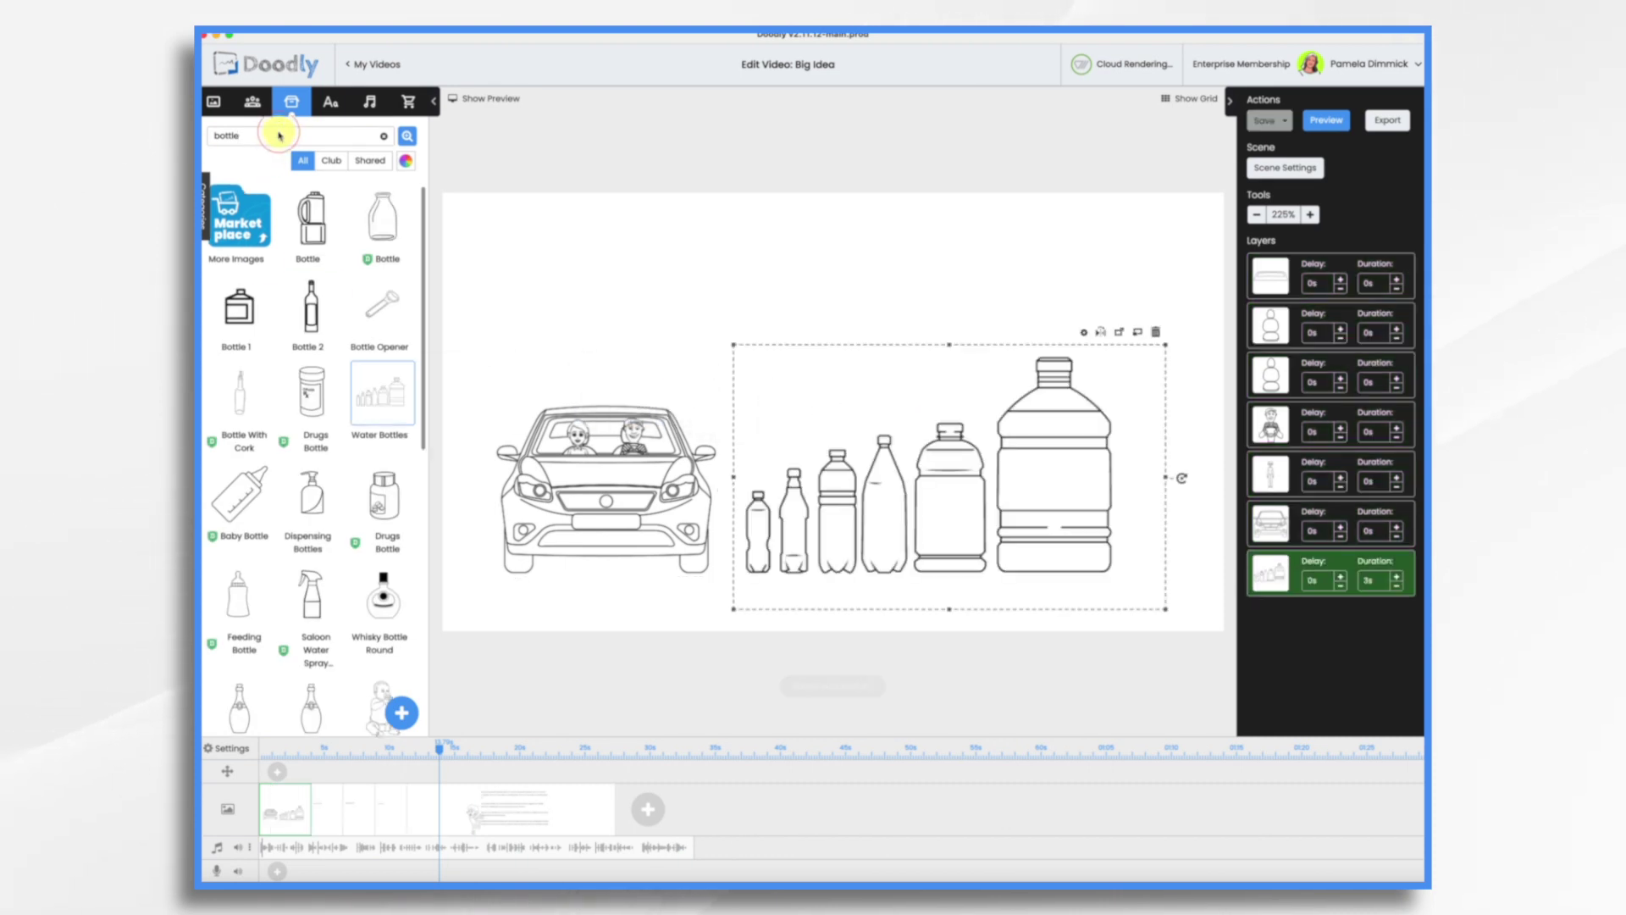
{"action": "key", "text": "BackSpace"}
{"action": "key", "text": "BackSpace"}
{"action": "key", "text": "BackSpace"}
{"action": "key", "text": "BackSpace"}
{"action": "type", "text": "air cond"}
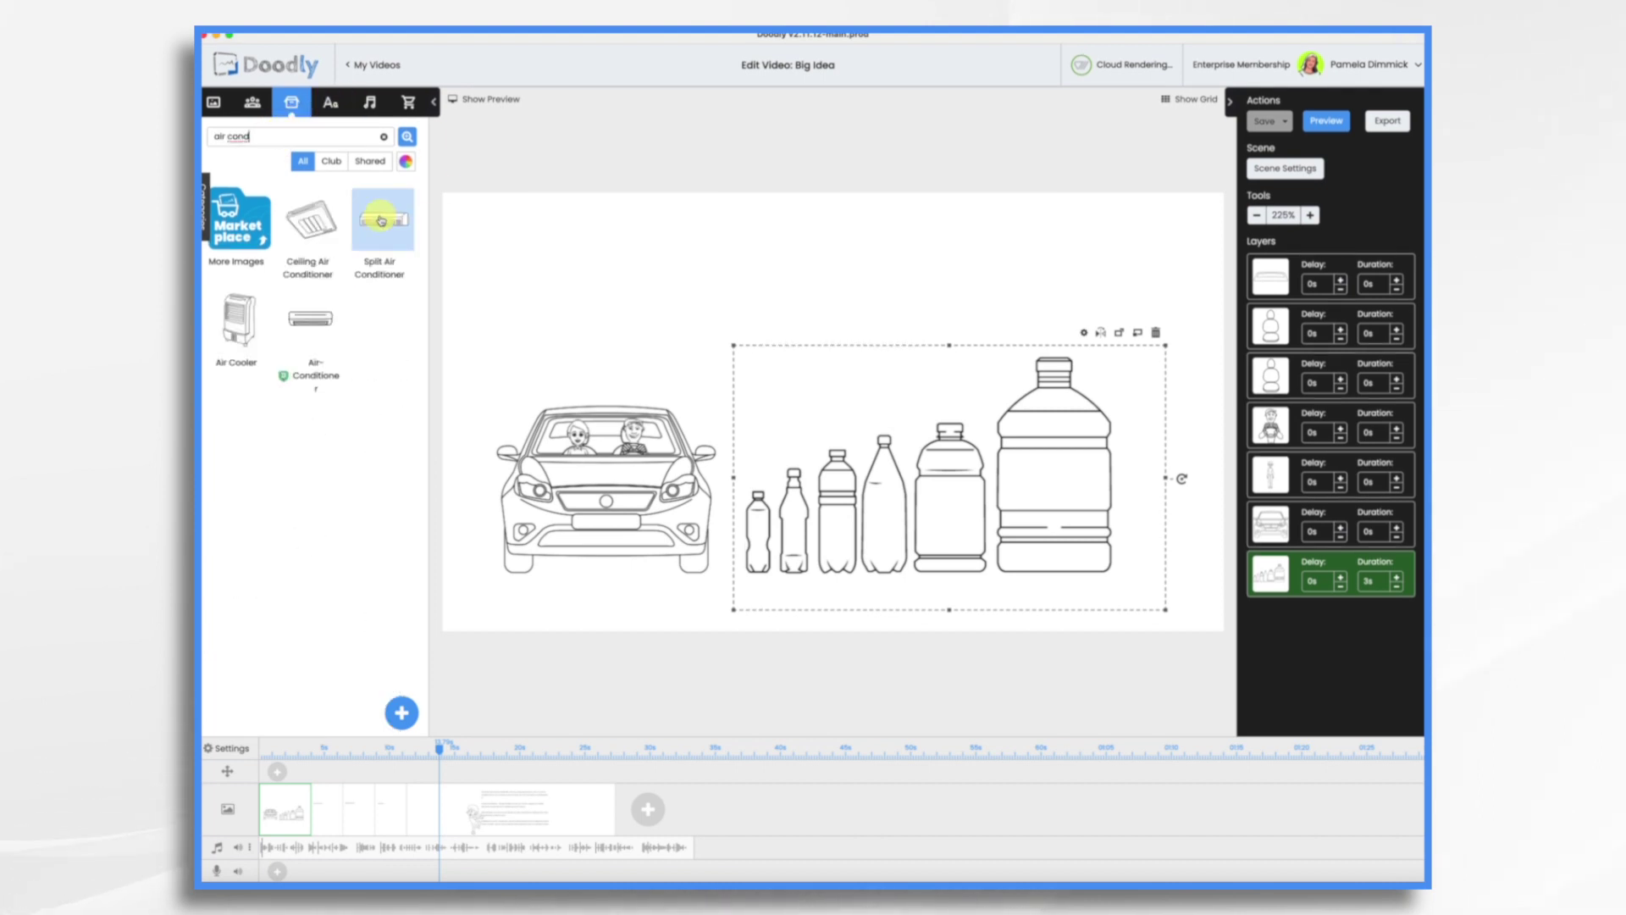
{"action": "left_click_drag", "start_coordinate": [382, 221], "coordinate": [861, 243]}
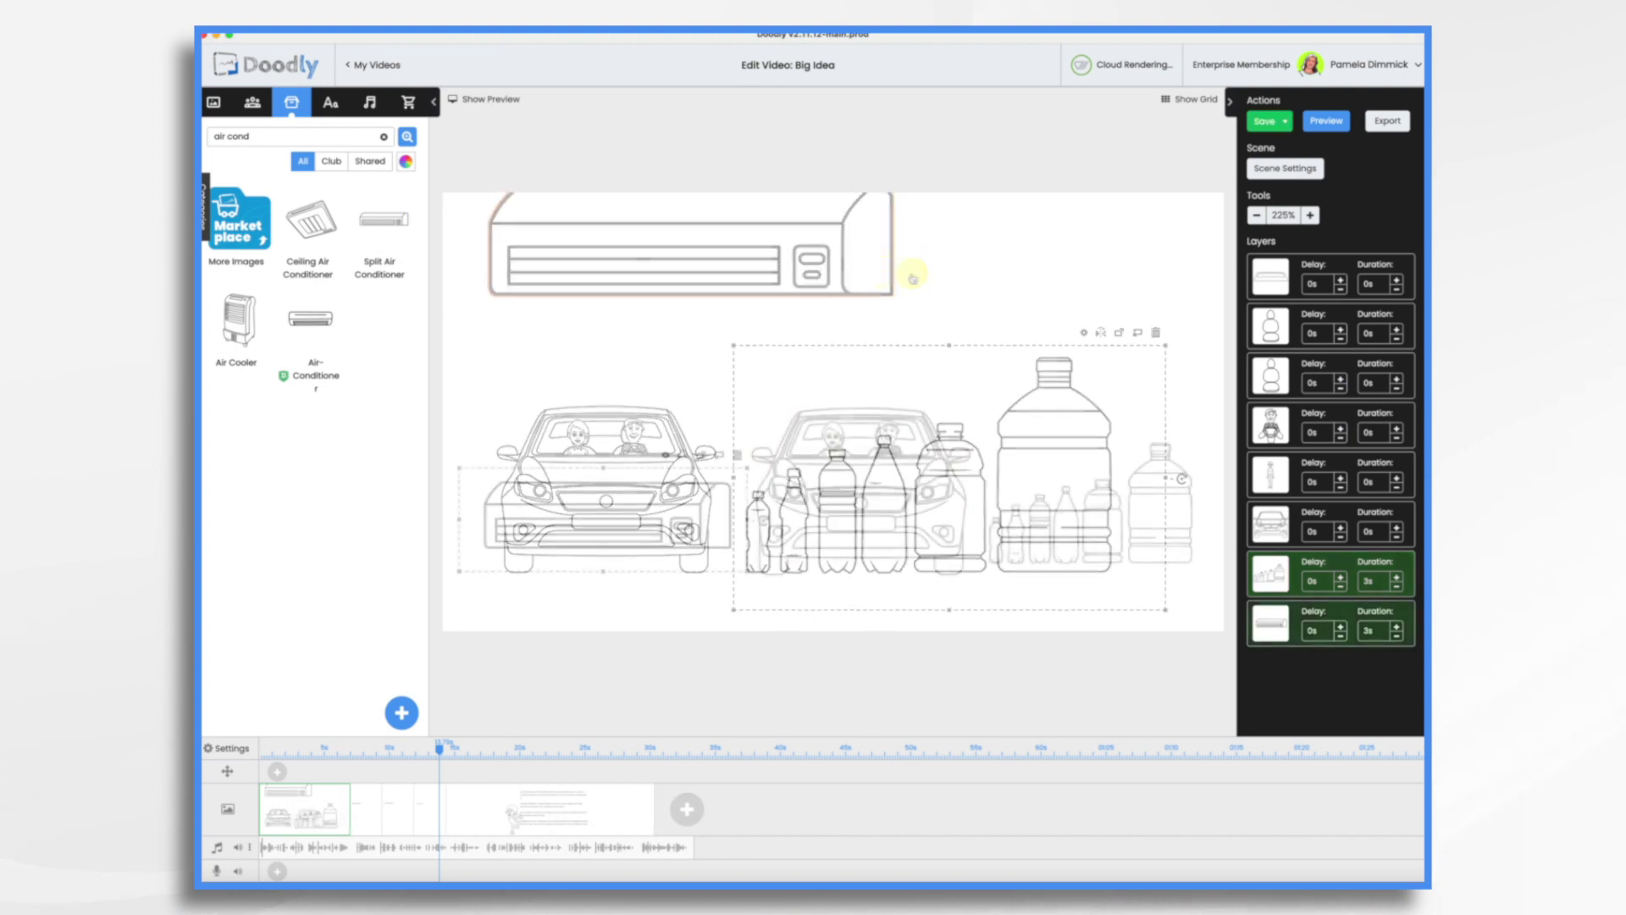
Step: Add an Acme-Regular title 'Do You Know Your Carbon Footprint?', enlarged and moved up
{"action": "left_click", "coordinate": [330, 102]}
{"action": "left_click_drag", "start_coordinate": [327, 174], "coordinate": [839, 295]}
{"action": "double_click", "coordinate": [838, 295]}
{"action": "type", "text": "Do You"}
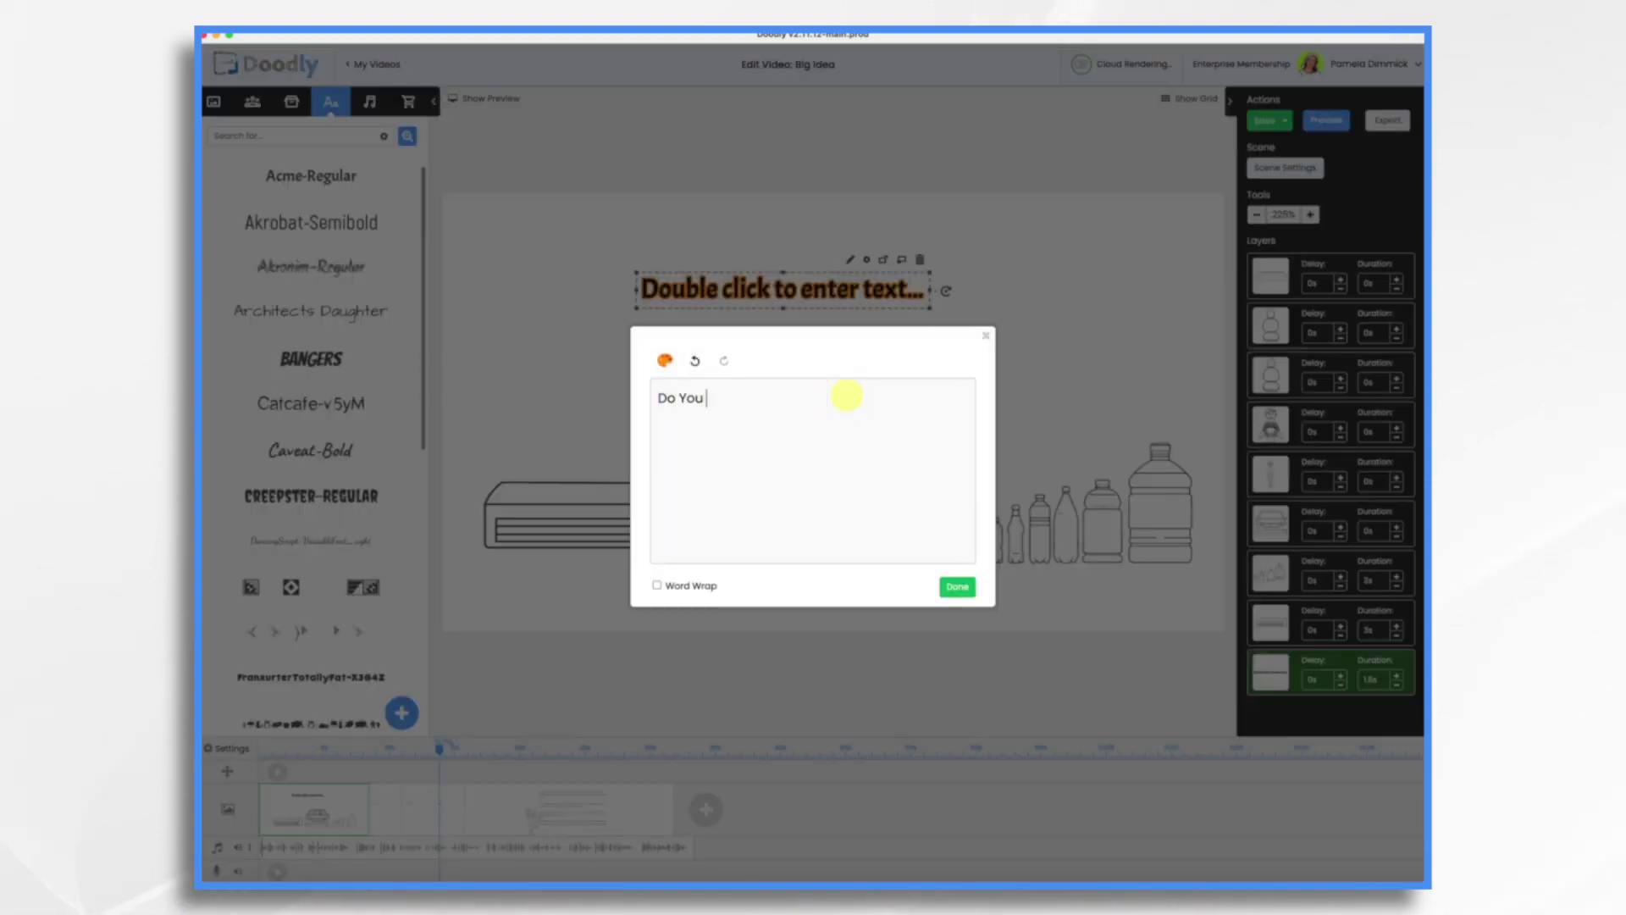
{"action": "type", "text": " Know Your Carbon Footprint?"}
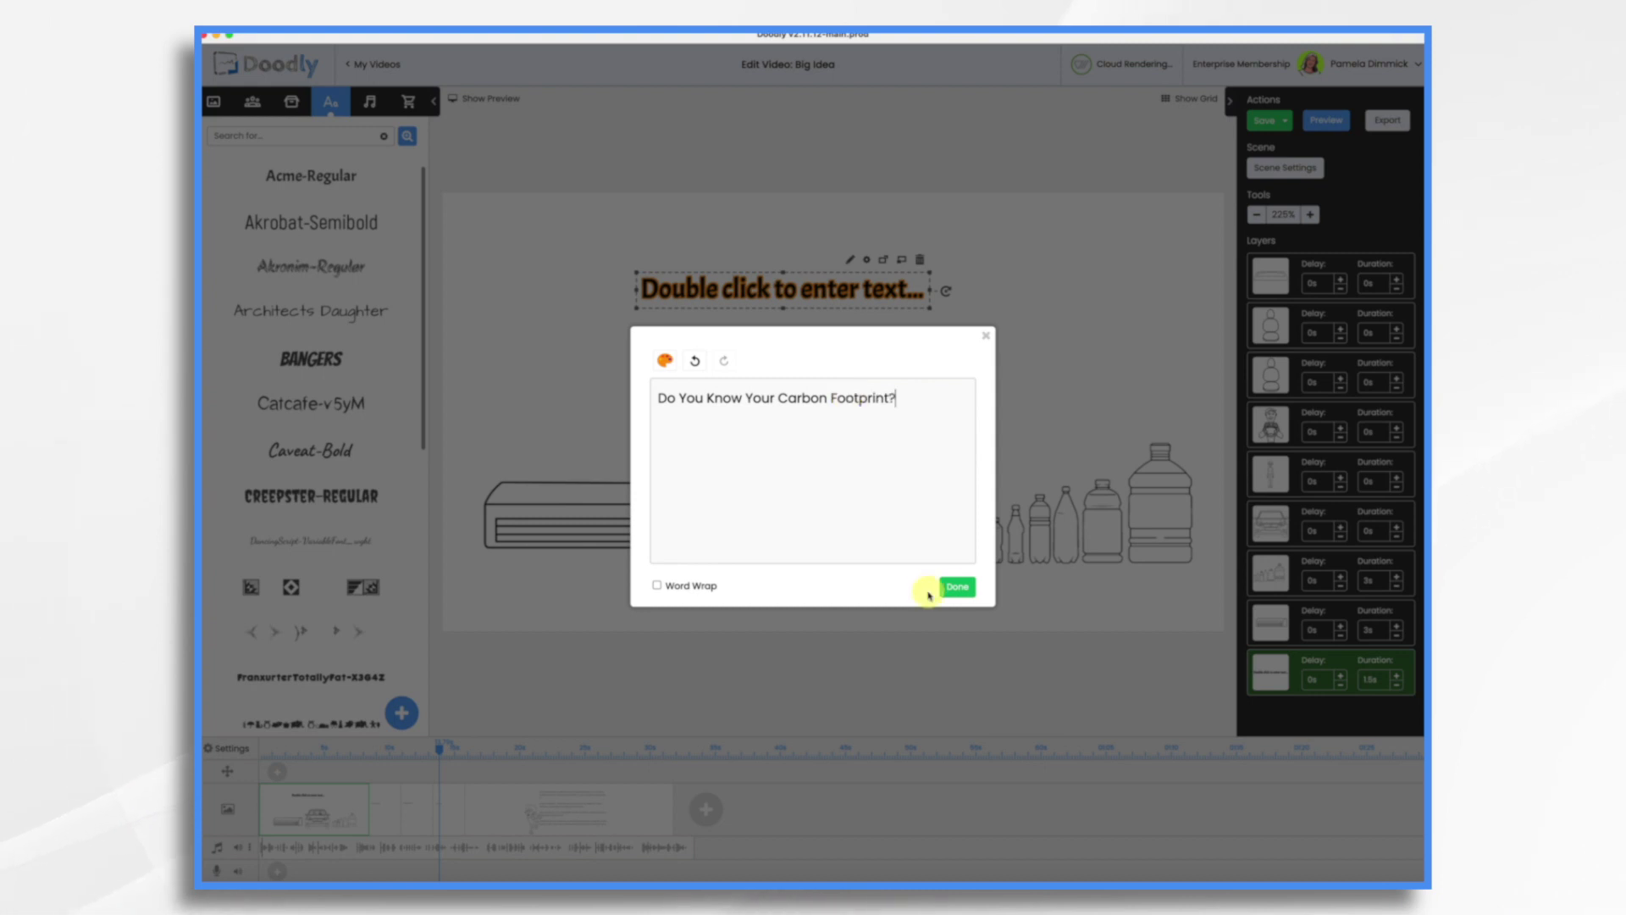
{"action": "left_click", "coordinate": [953, 587]}
{"action": "left_click_drag", "start_coordinate": [988, 308], "coordinate": [1191, 406]}
{"action": "left_click_drag", "start_coordinate": [1024, 283], "coordinate": [976, 262]}
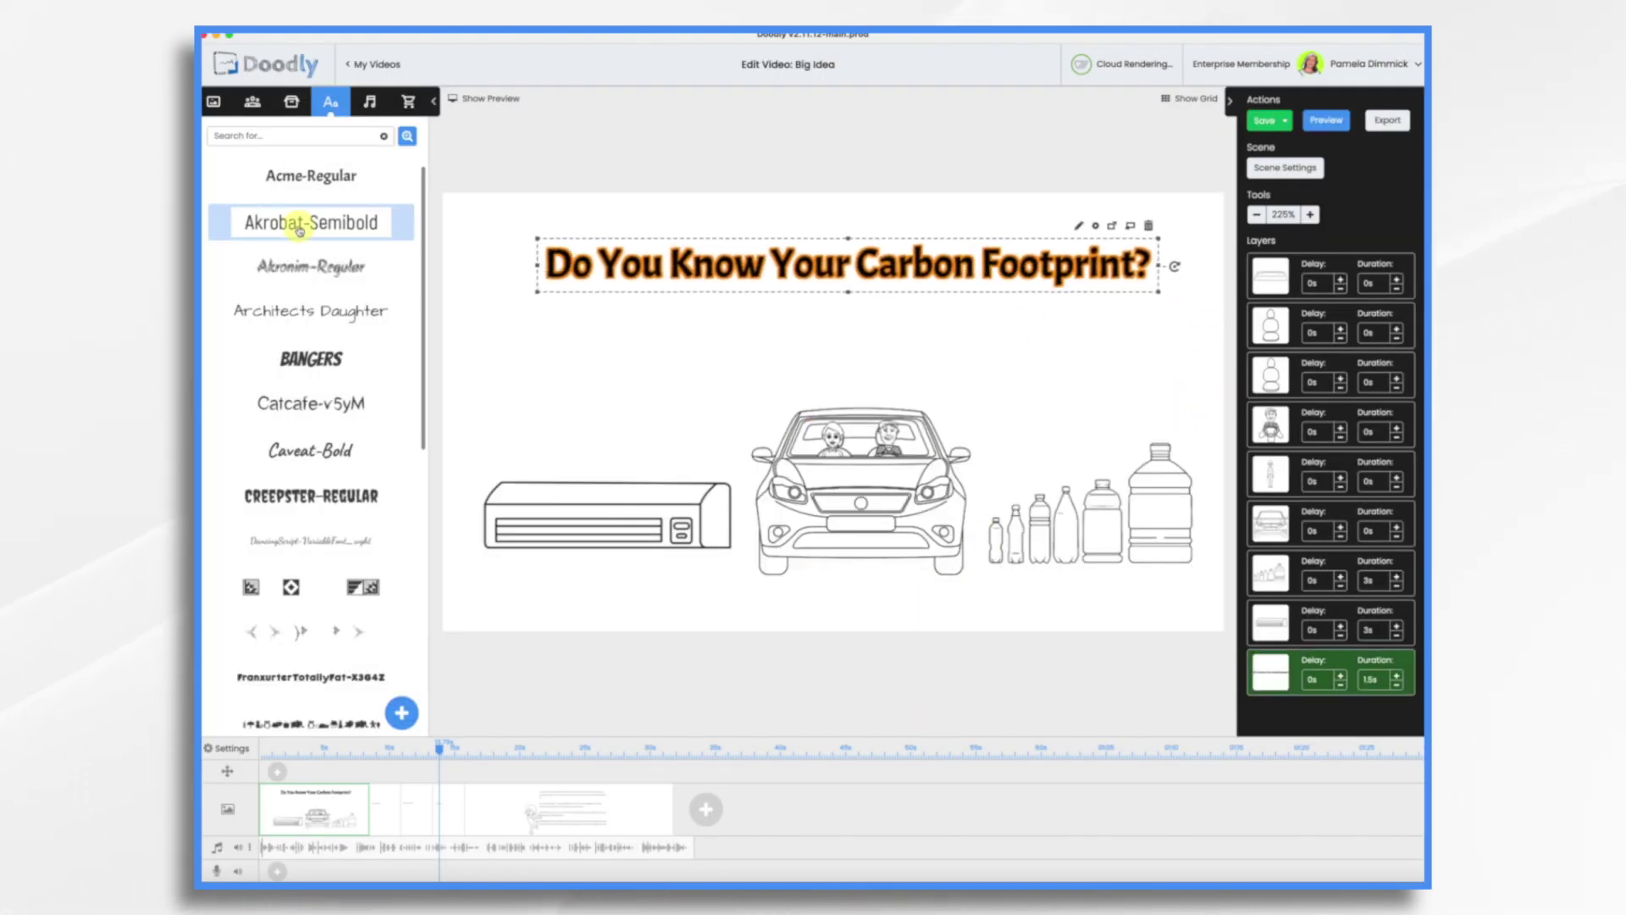
Step: Add the subtitle 'What if you could do something about it?' beneath it in green
{"action": "left_click_drag", "start_coordinate": [305, 182], "coordinate": [831, 353]}
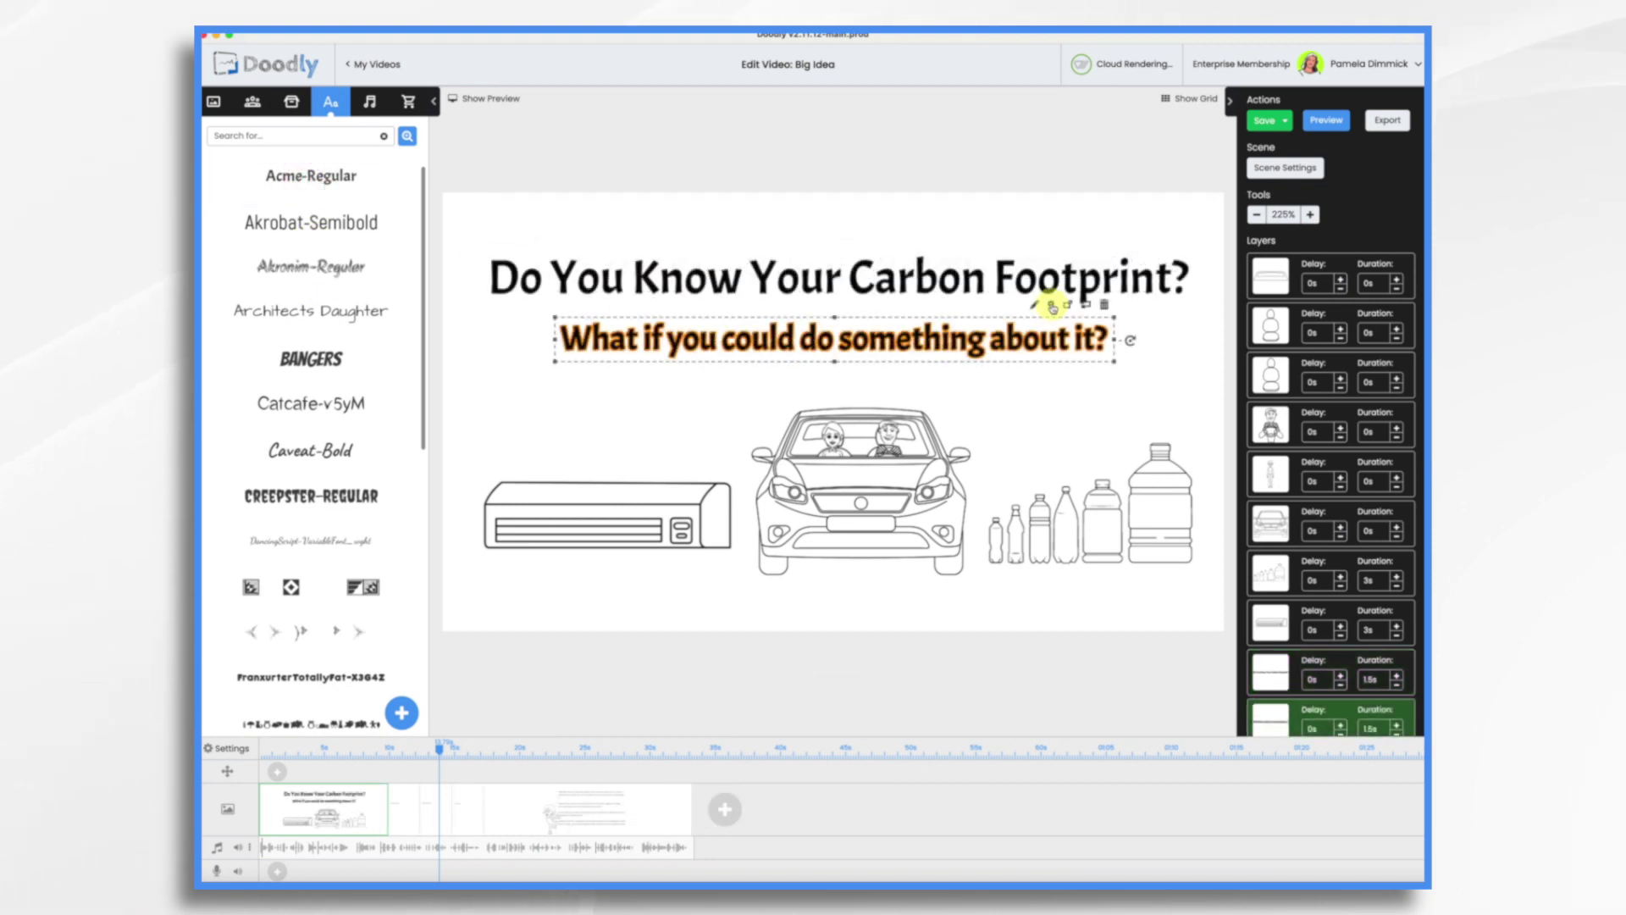
{"action": "left_click", "coordinate": [1052, 306]}
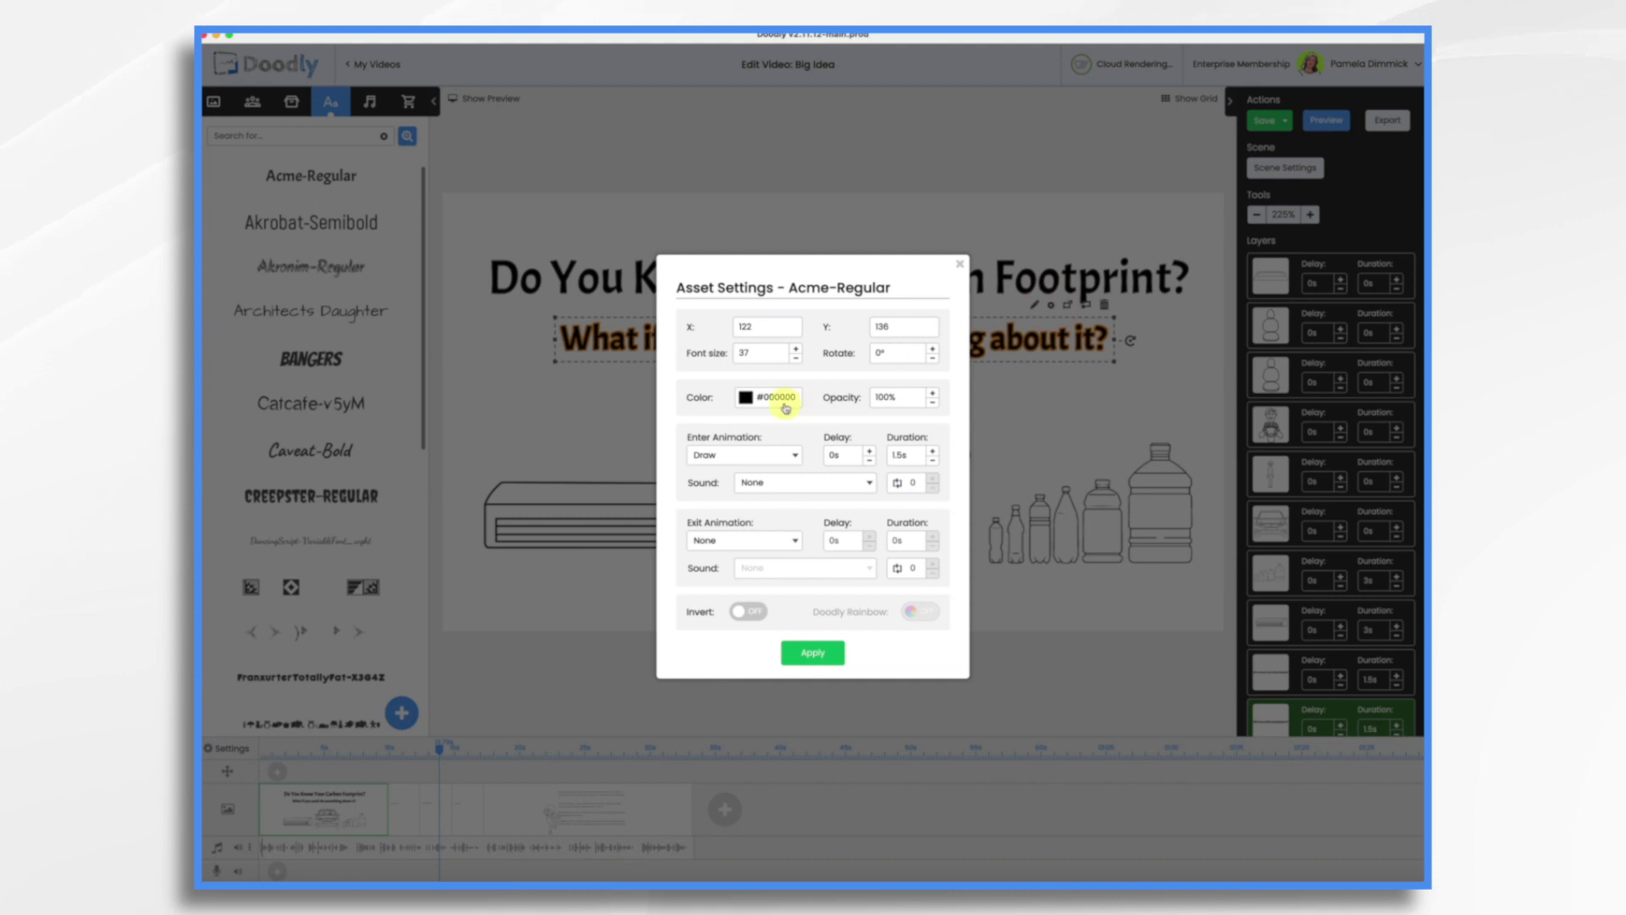
{"action": "left_click", "coordinate": [747, 397]}
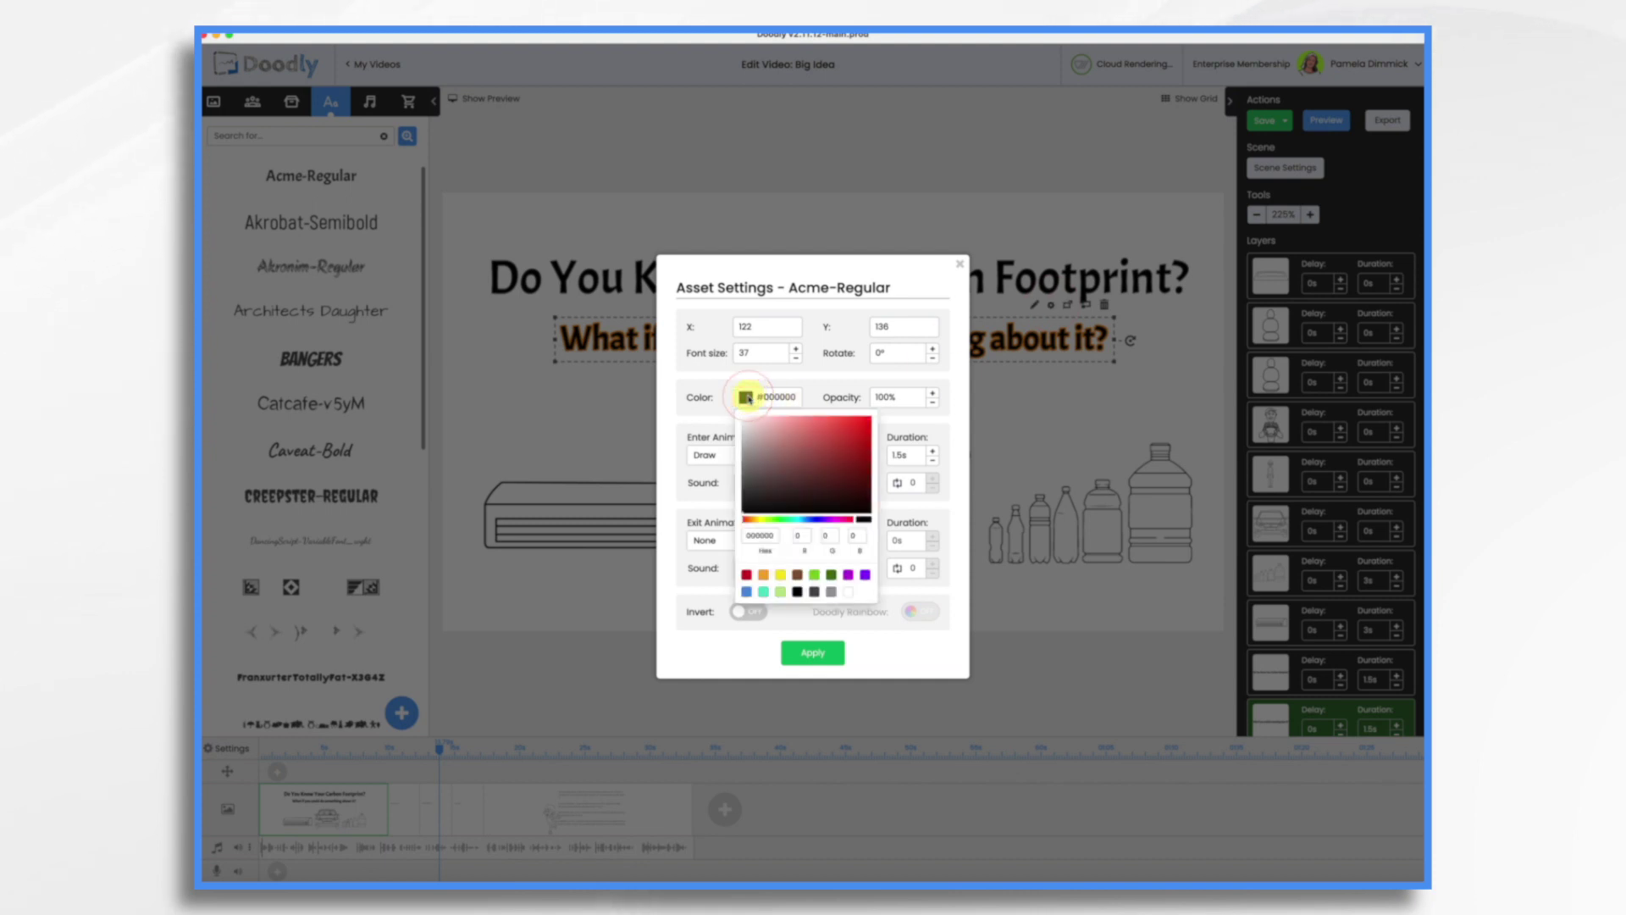
{"action": "left_click", "coordinate": [833, 576]}
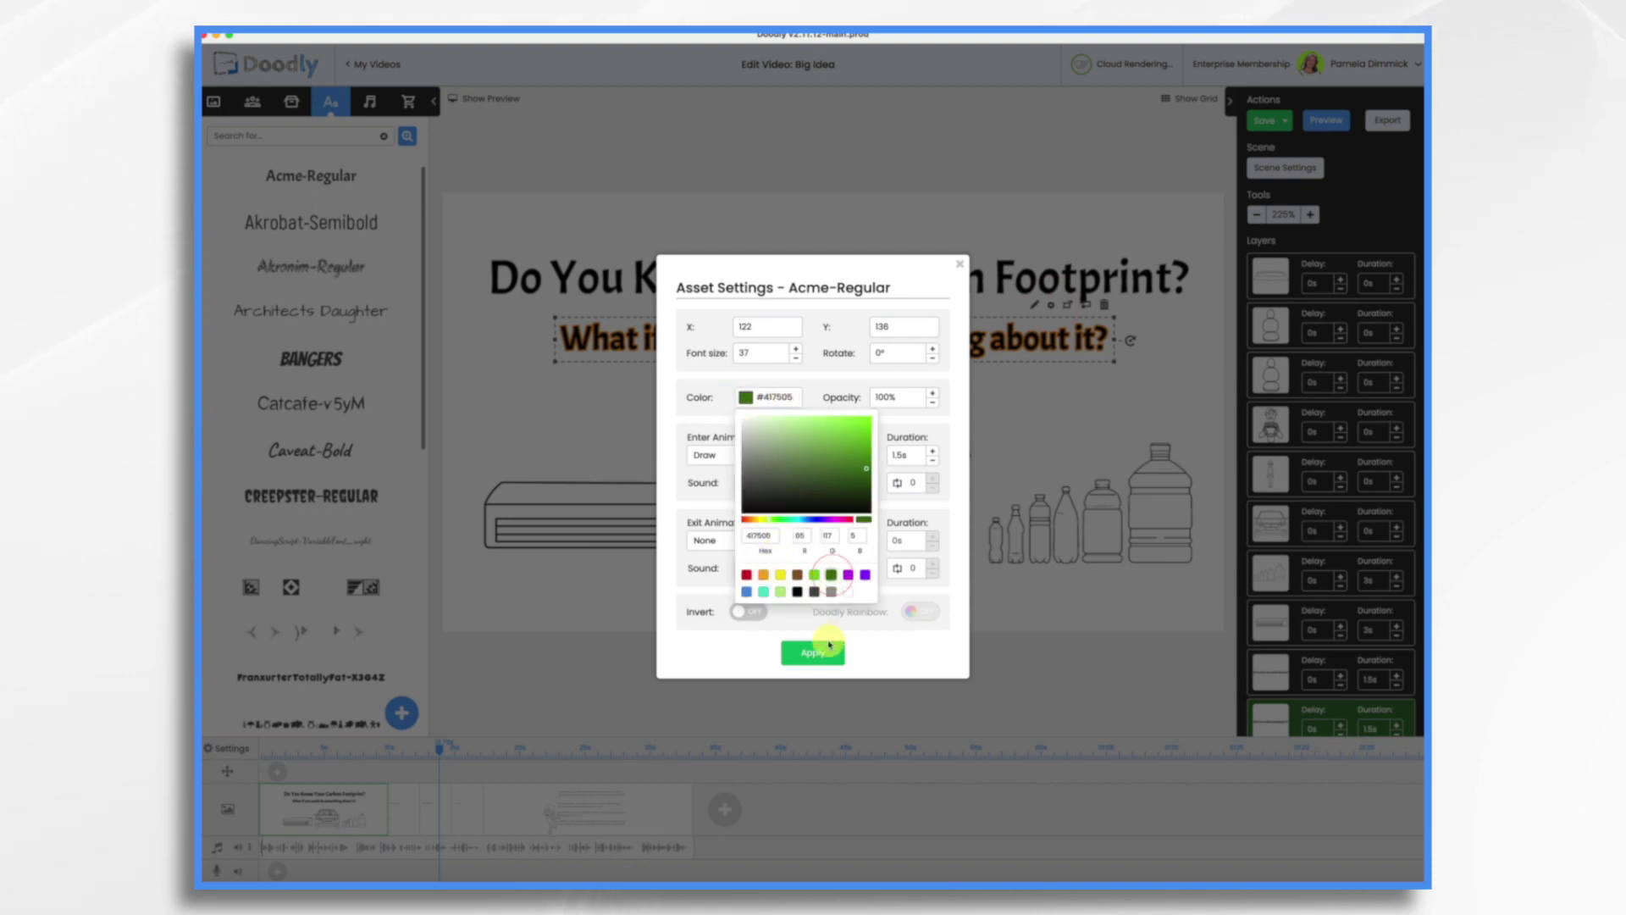
{"action": "left_click", "coordinate": [813, 653]}
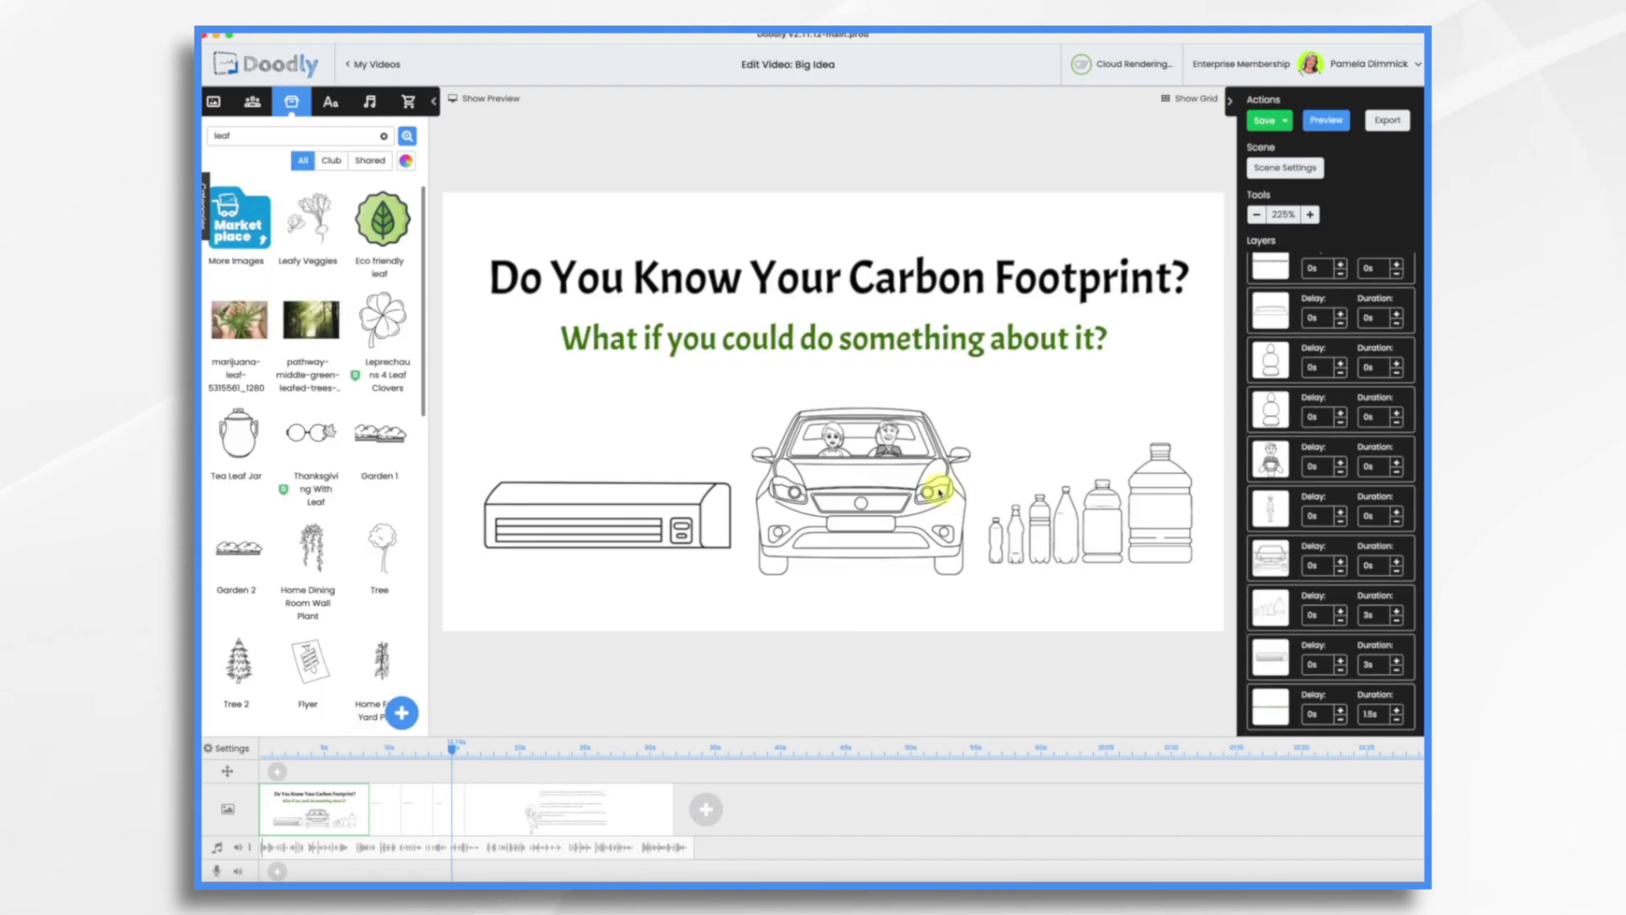
Step: Upload ECOPLANNER.gif as a new prop and place it over the car
{"action": "left_click", "coordinate": [403, 716]}
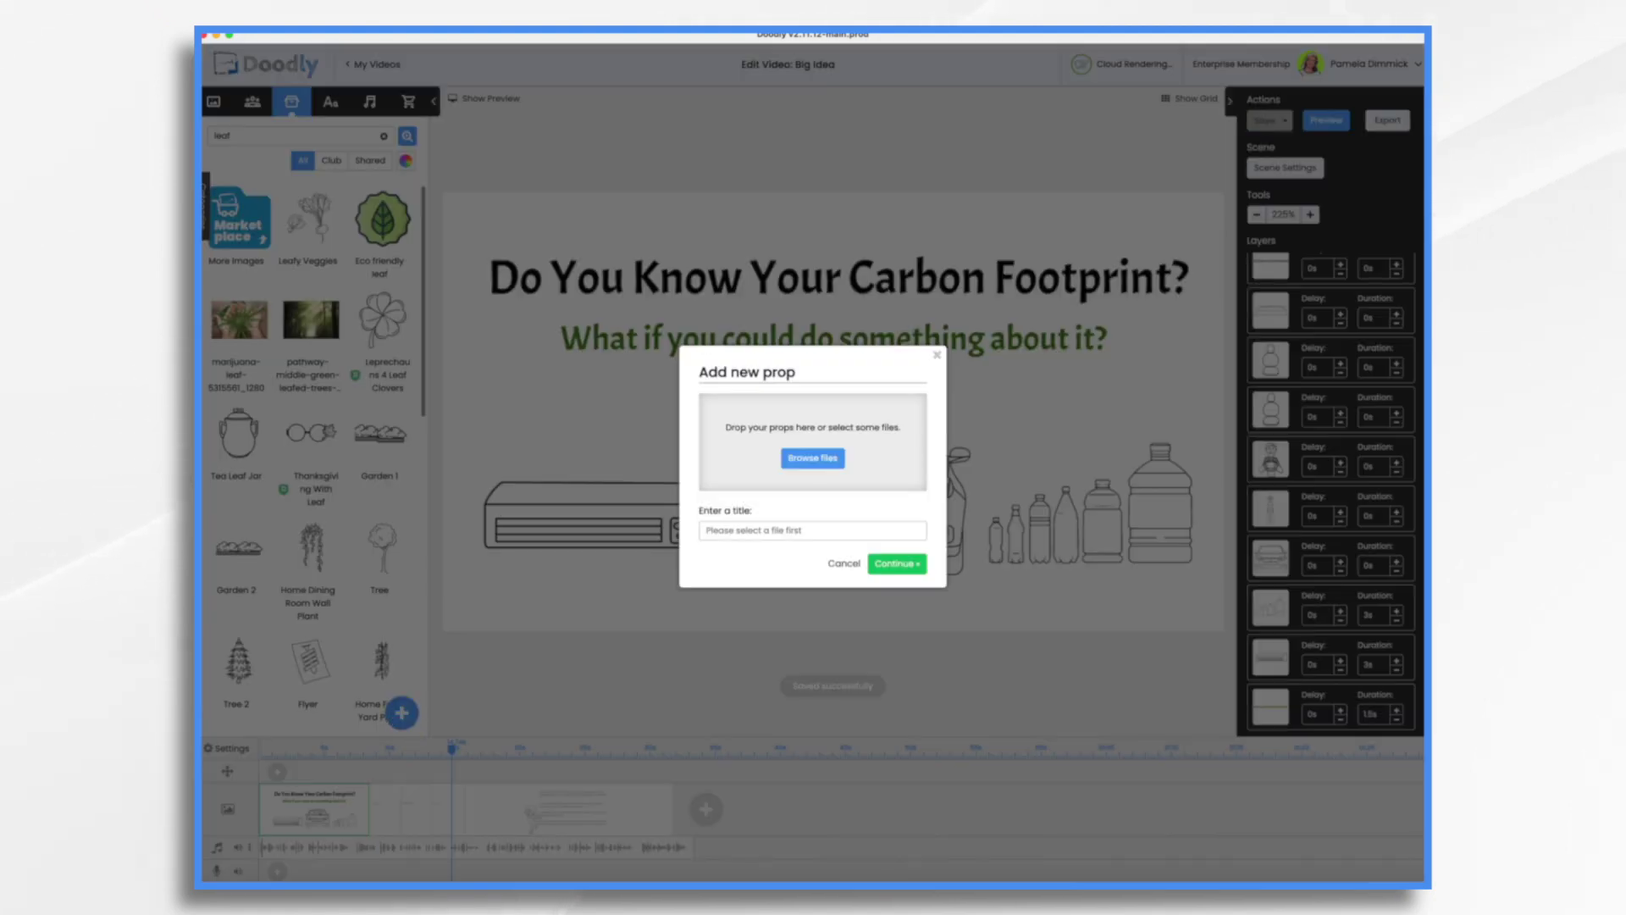
{"action": "left_click_drag", "start_coordinate": [1478, 139], "coordinate": [805, 457]}
{"action": "left_click", "coordinate": [900, 585]}
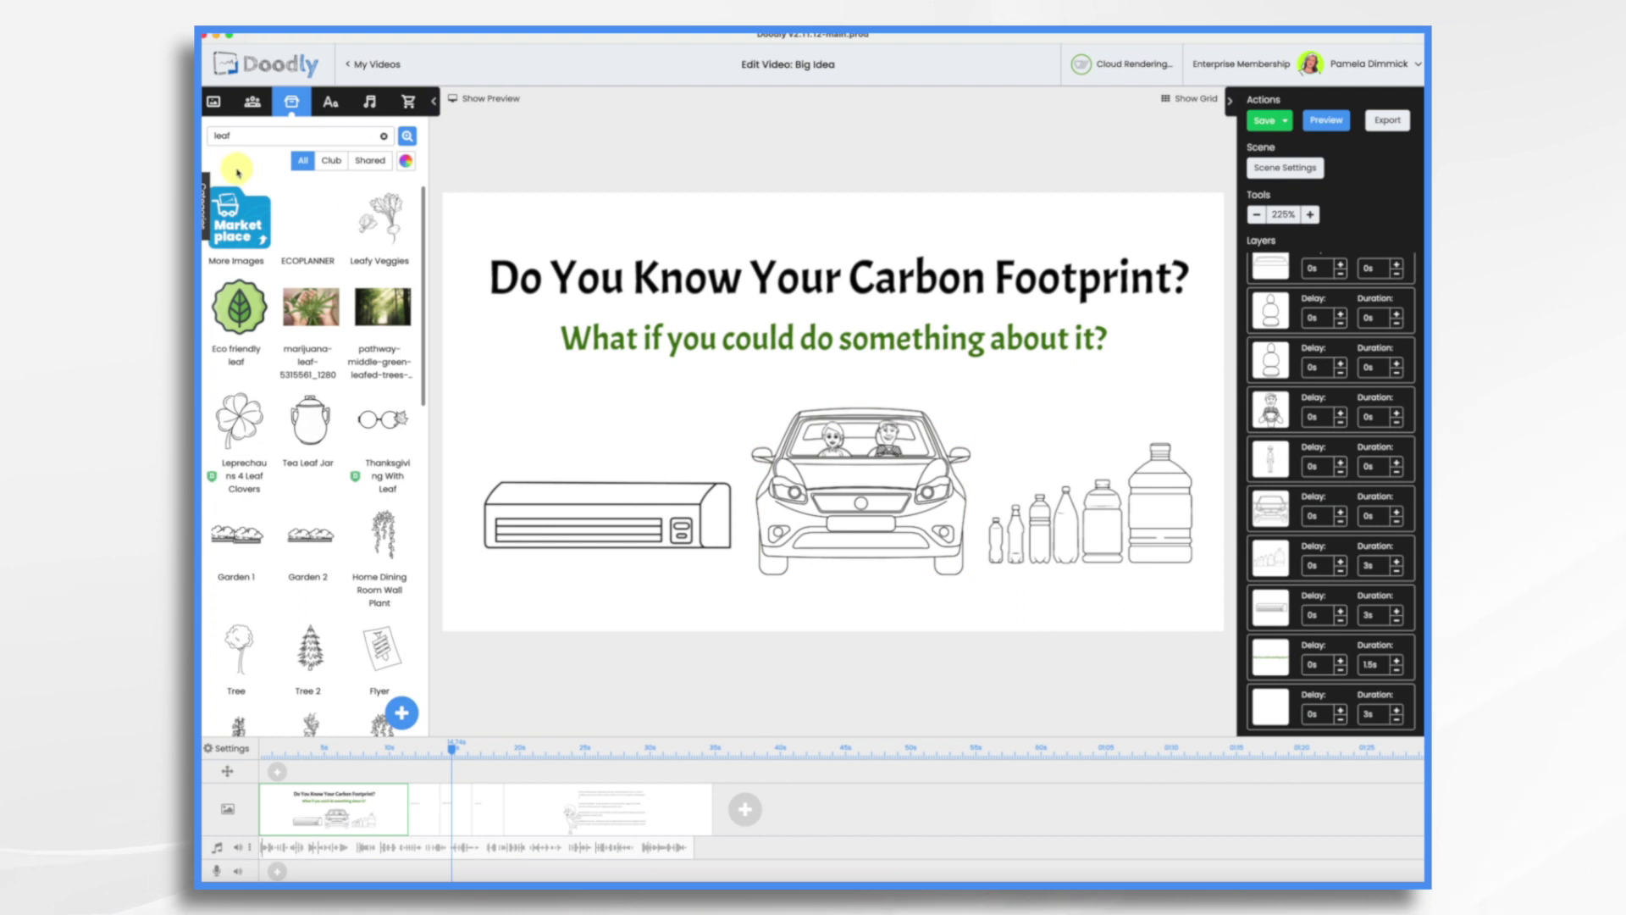
{"action": "left_click_drag", "start_coordinate": [314, 216], "coordinate": [803, 484]}
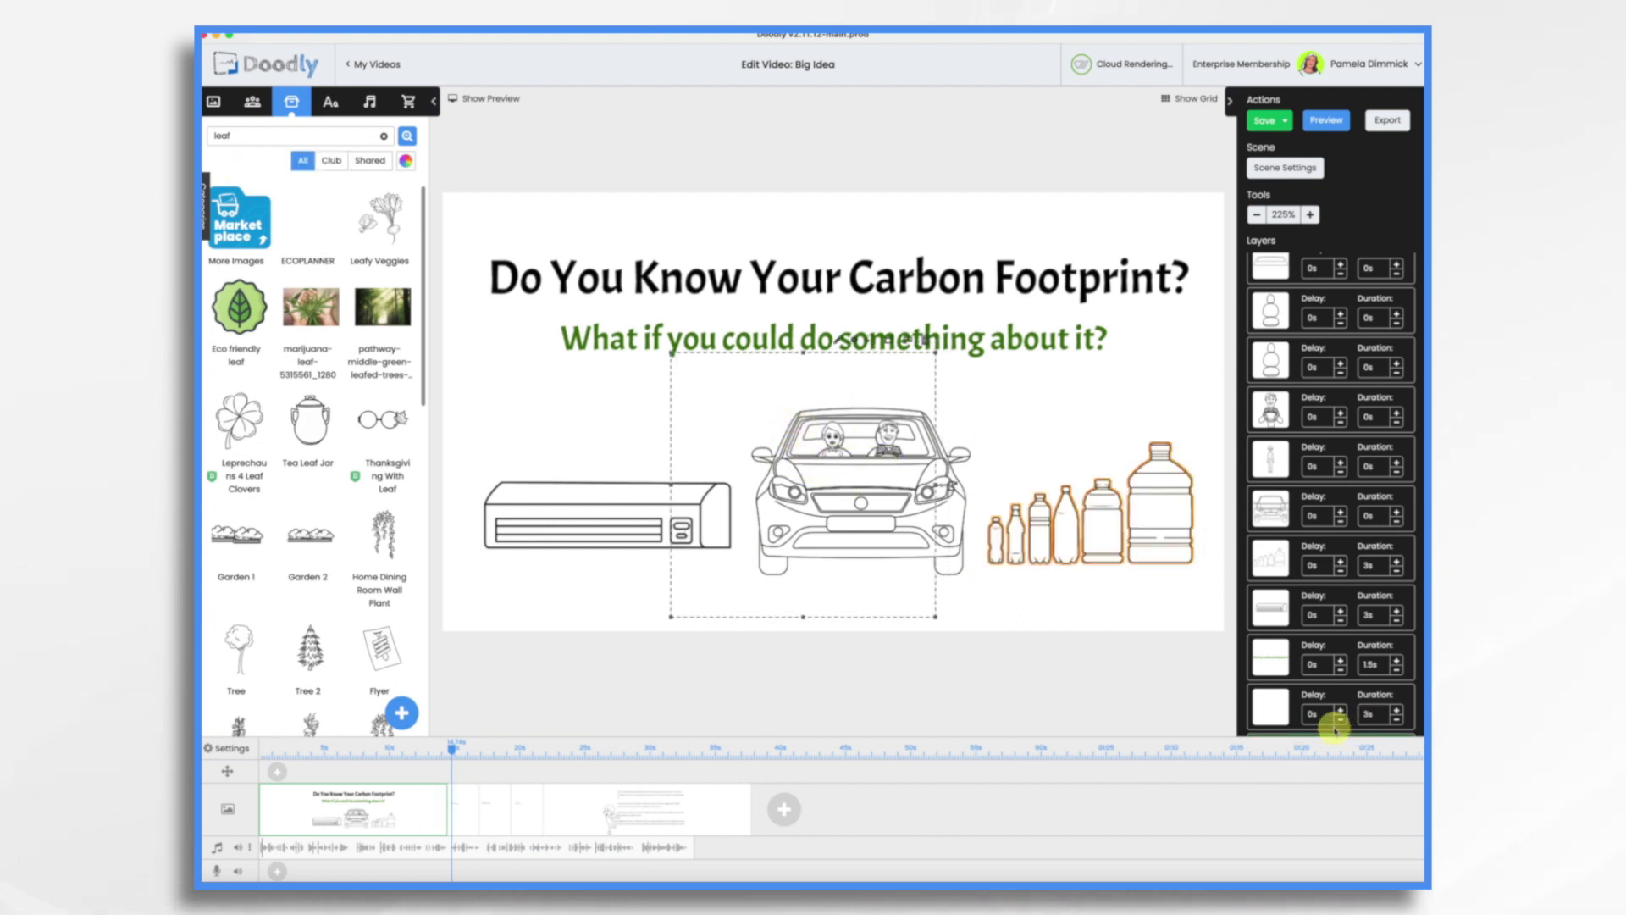
{"action": "scroll", "coordinate": [1298, 684], "scroll_direction": "down", "scroll_amount": 2}
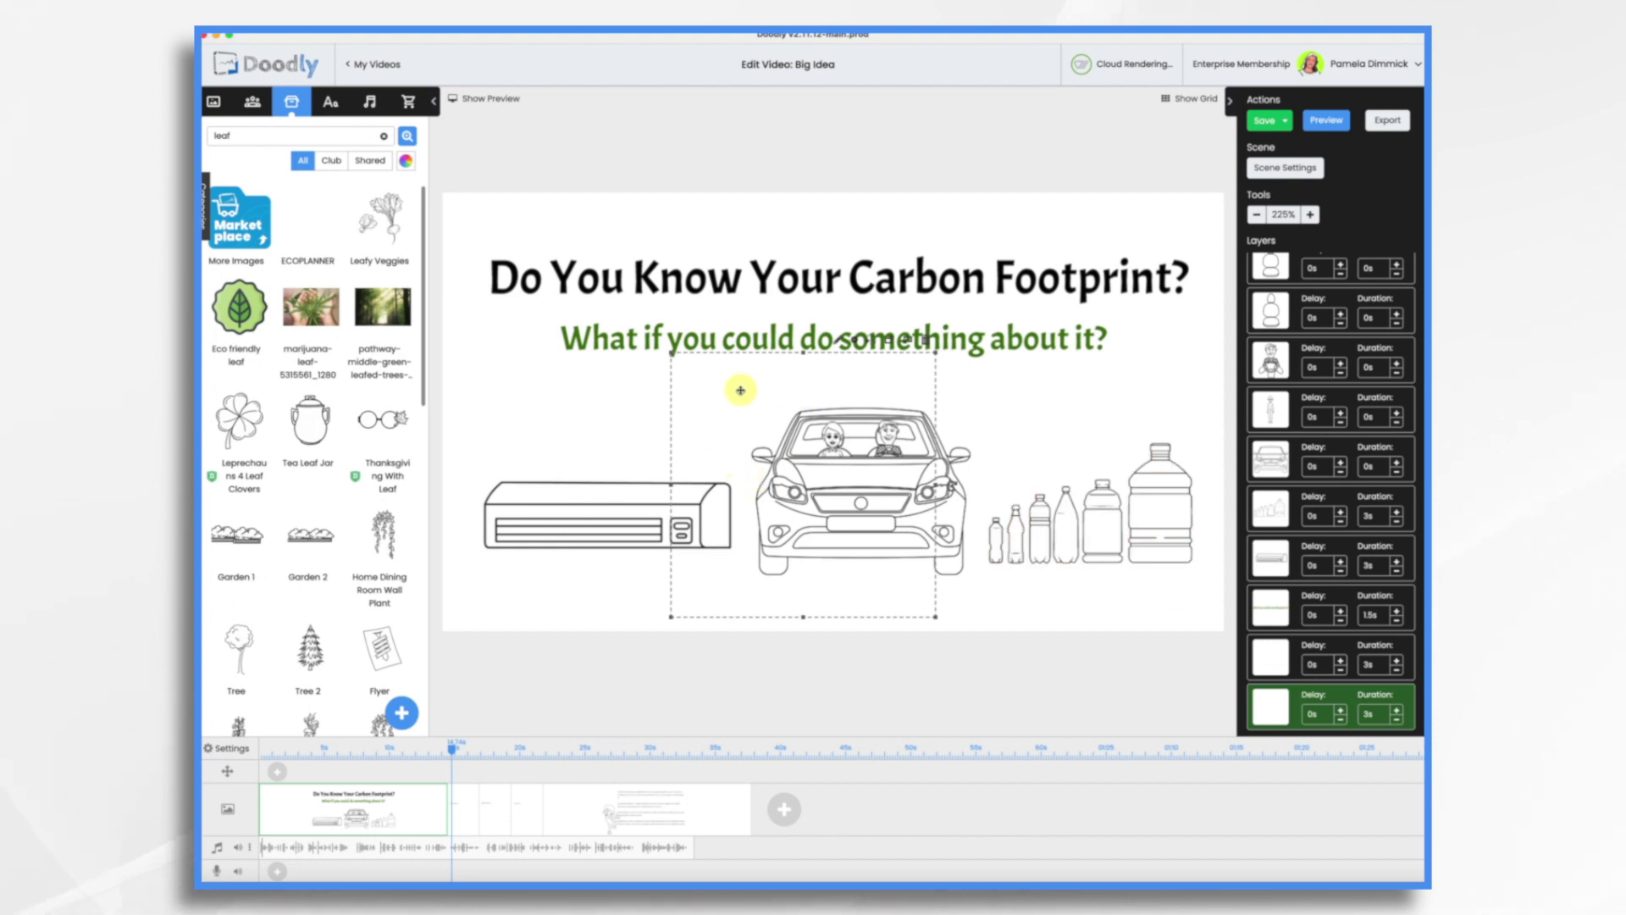
Step: Show the preview player and scrub it to around 9-10 seconds
{"action": "left_click", "coordinate": [498, 103]}
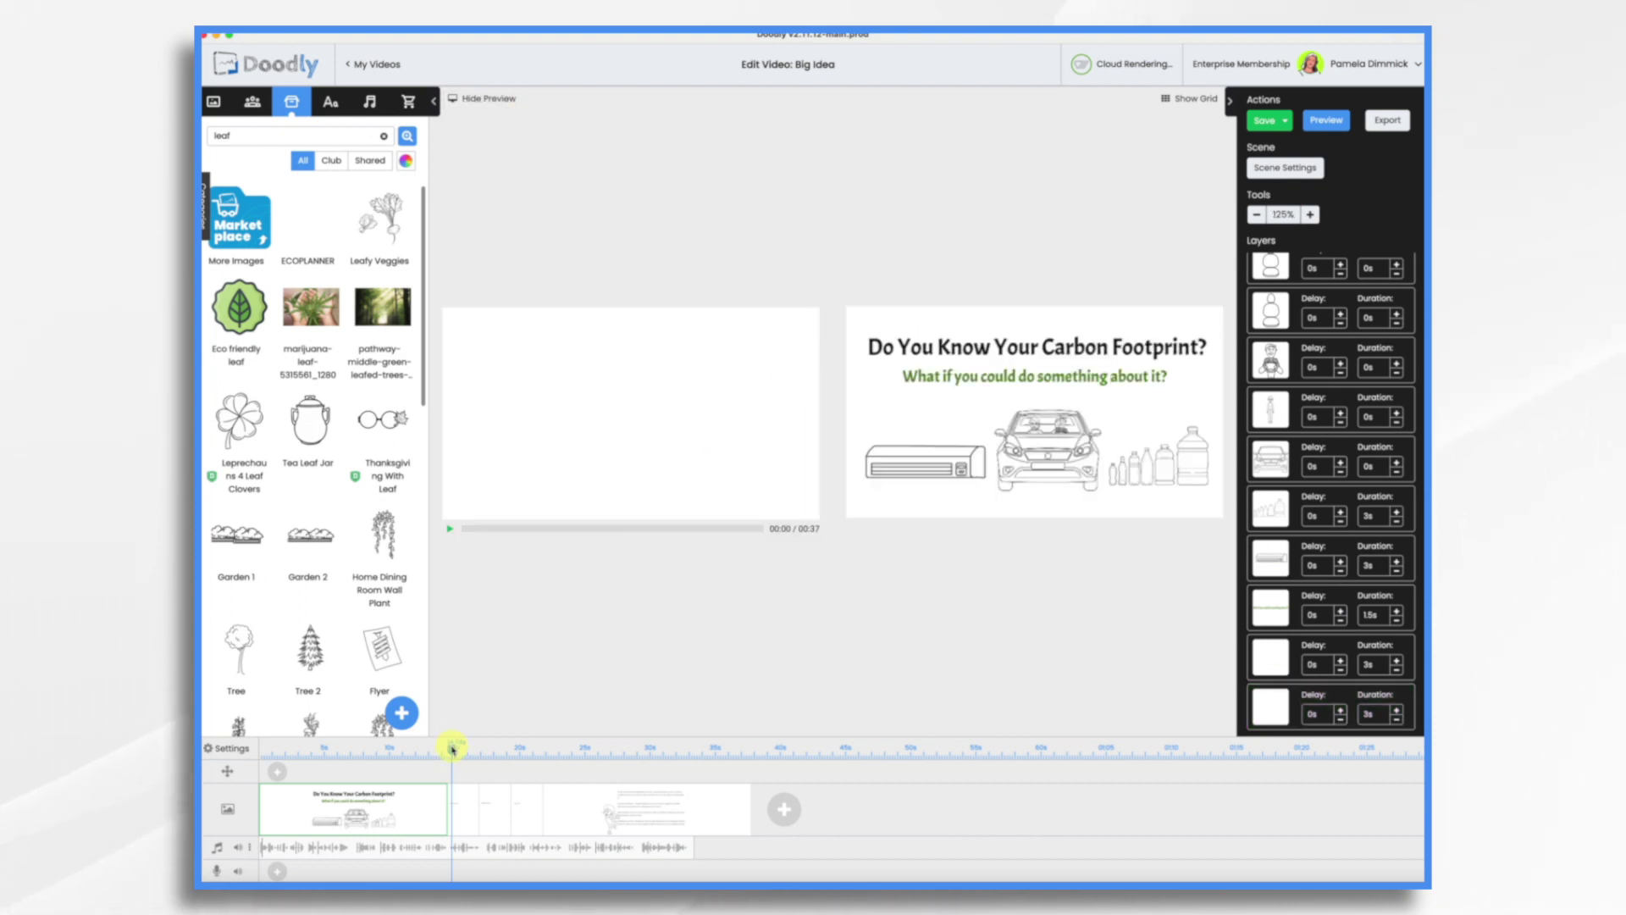
{"action": "left_click_drag", "start_coordinate": [452, 751], "coordinate": [433, 752]}
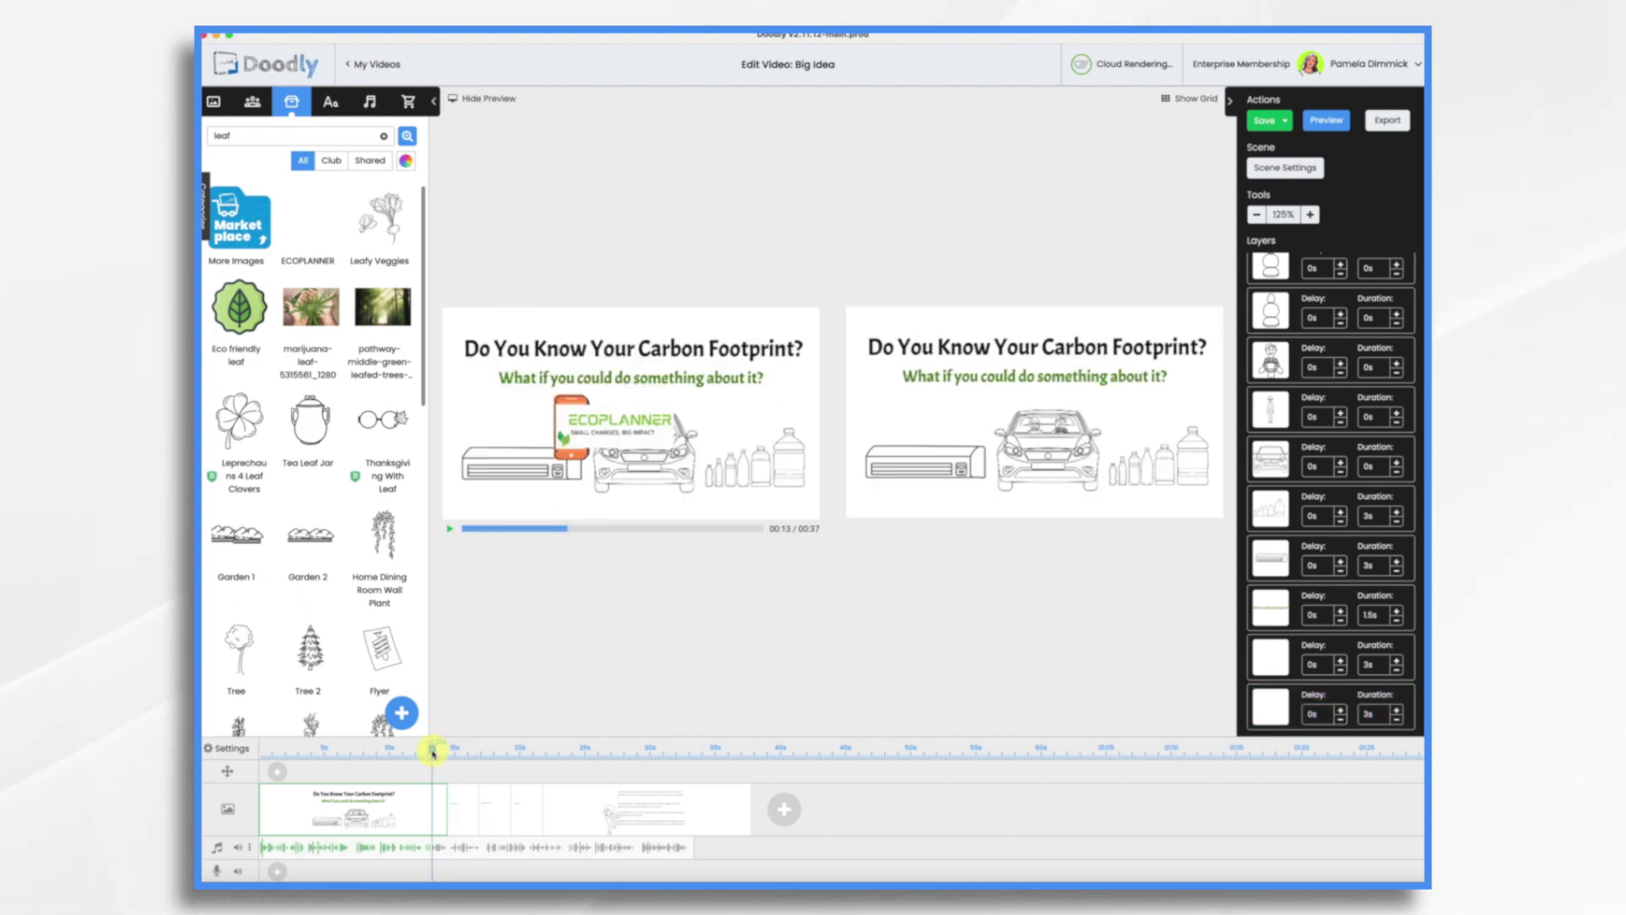
{"action": "mouse_move", "coordinate": [436, 753]}
{"action": "left_mouse_down"}
{"action": "mouse_move", "coordinate": [377, 753]}
{"action": "mouse_move", "coordinate": [455, 753]}
{"action": "left_mouse_up"}
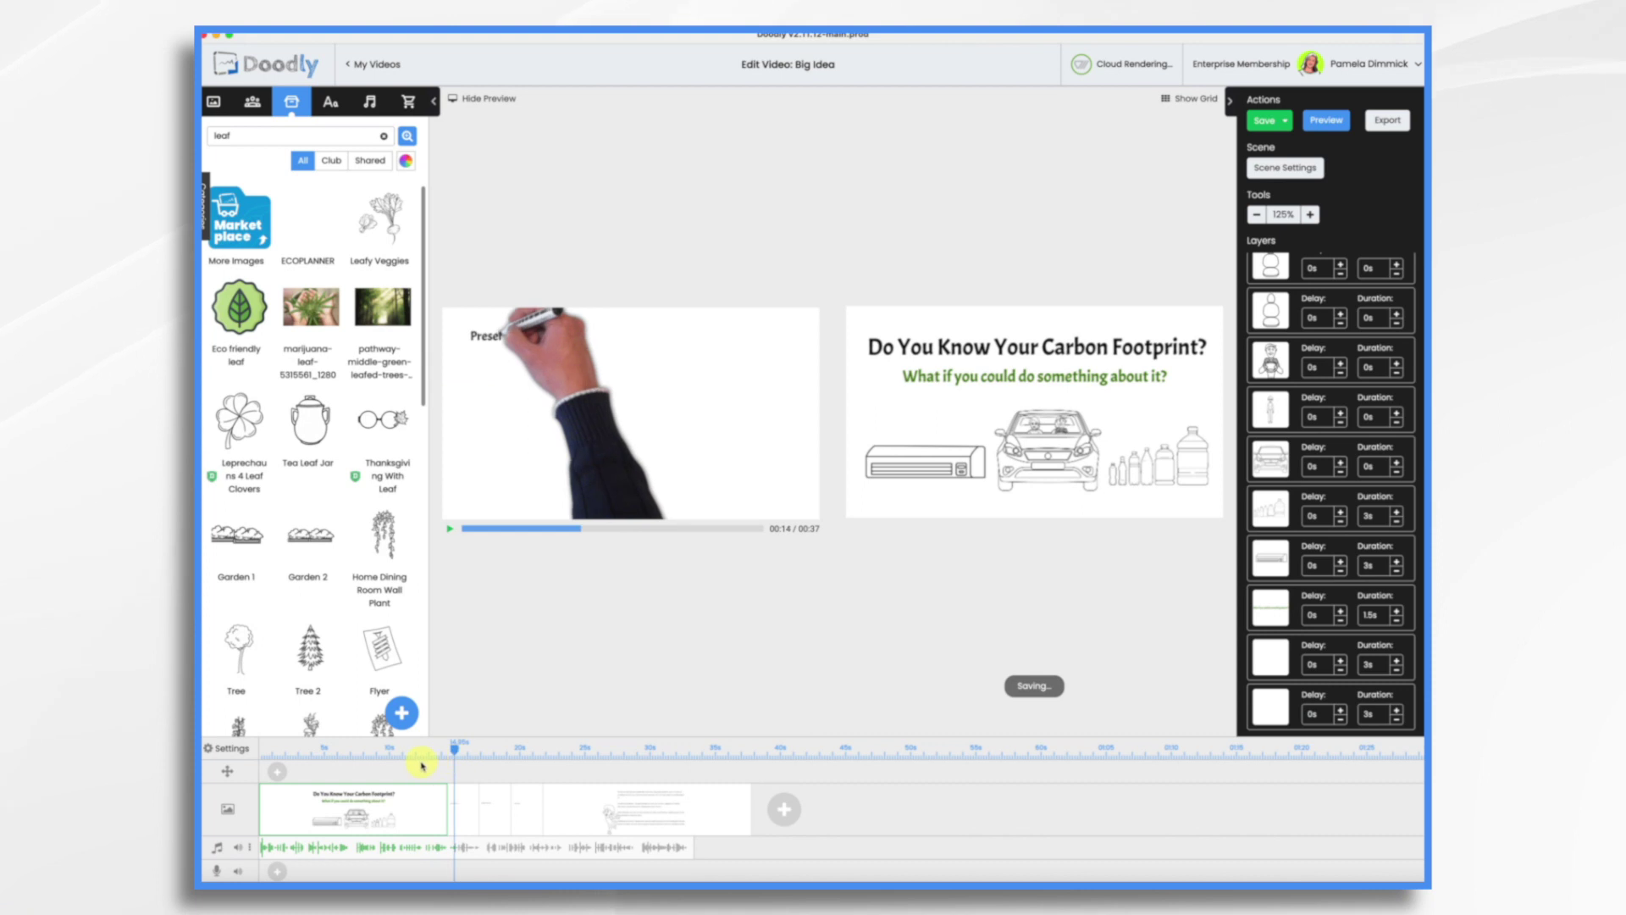
{"action": "left_click", "coordinate": [397, 762]}
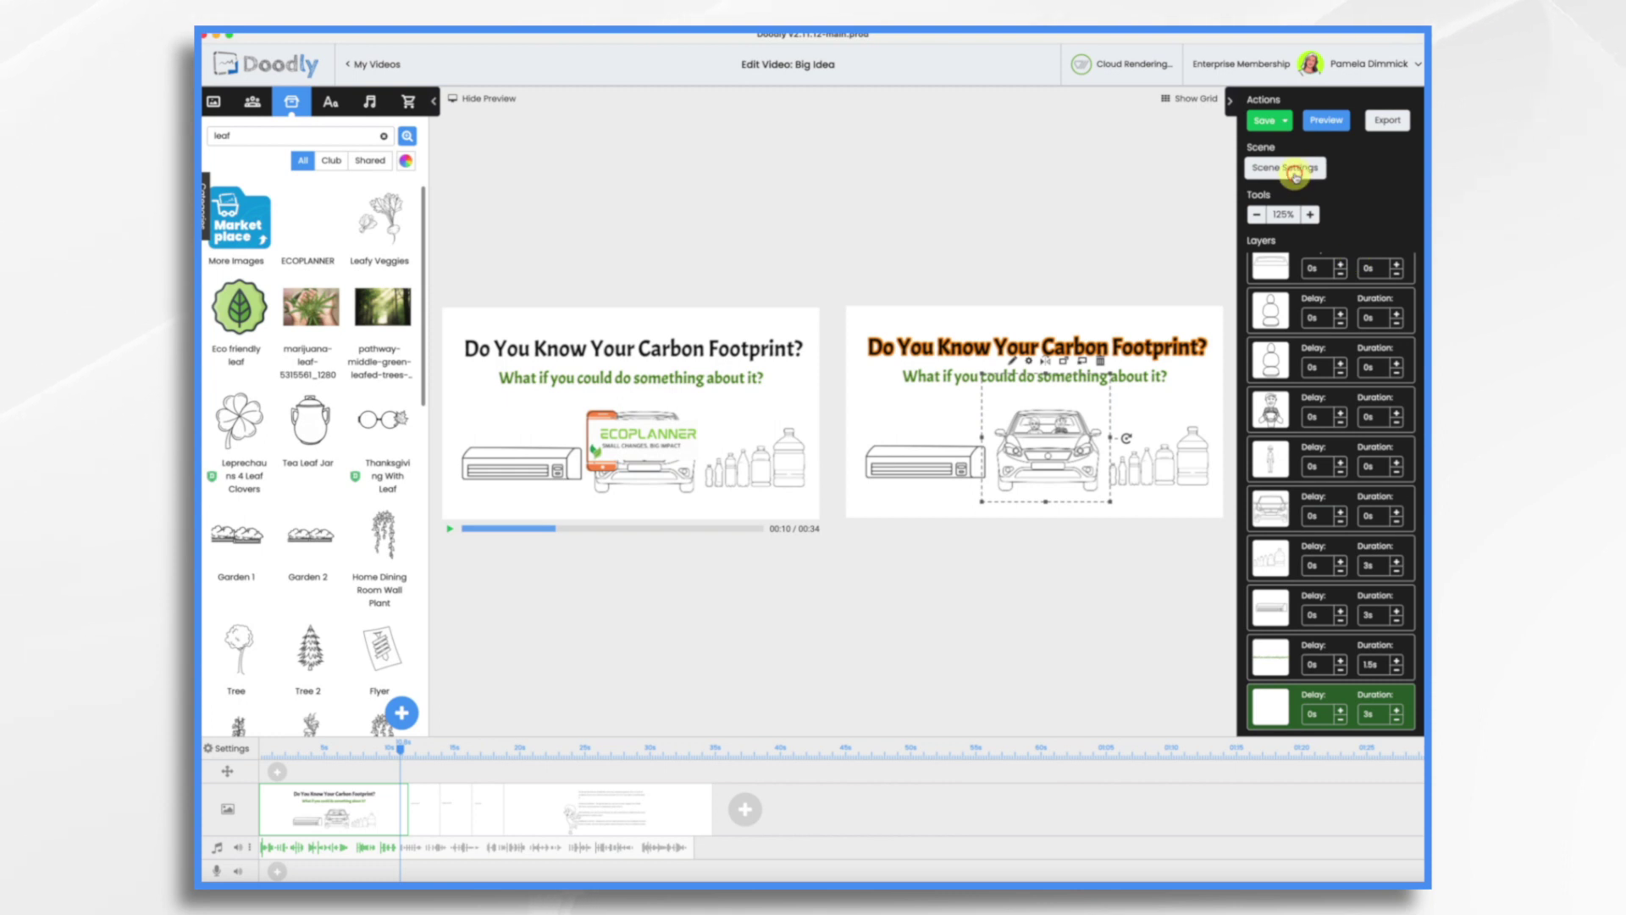
Step: Apply the scene settings and reduce the newest layer's duration to 0s
{"action": "left_click", "coordinate": [1294, 176]}
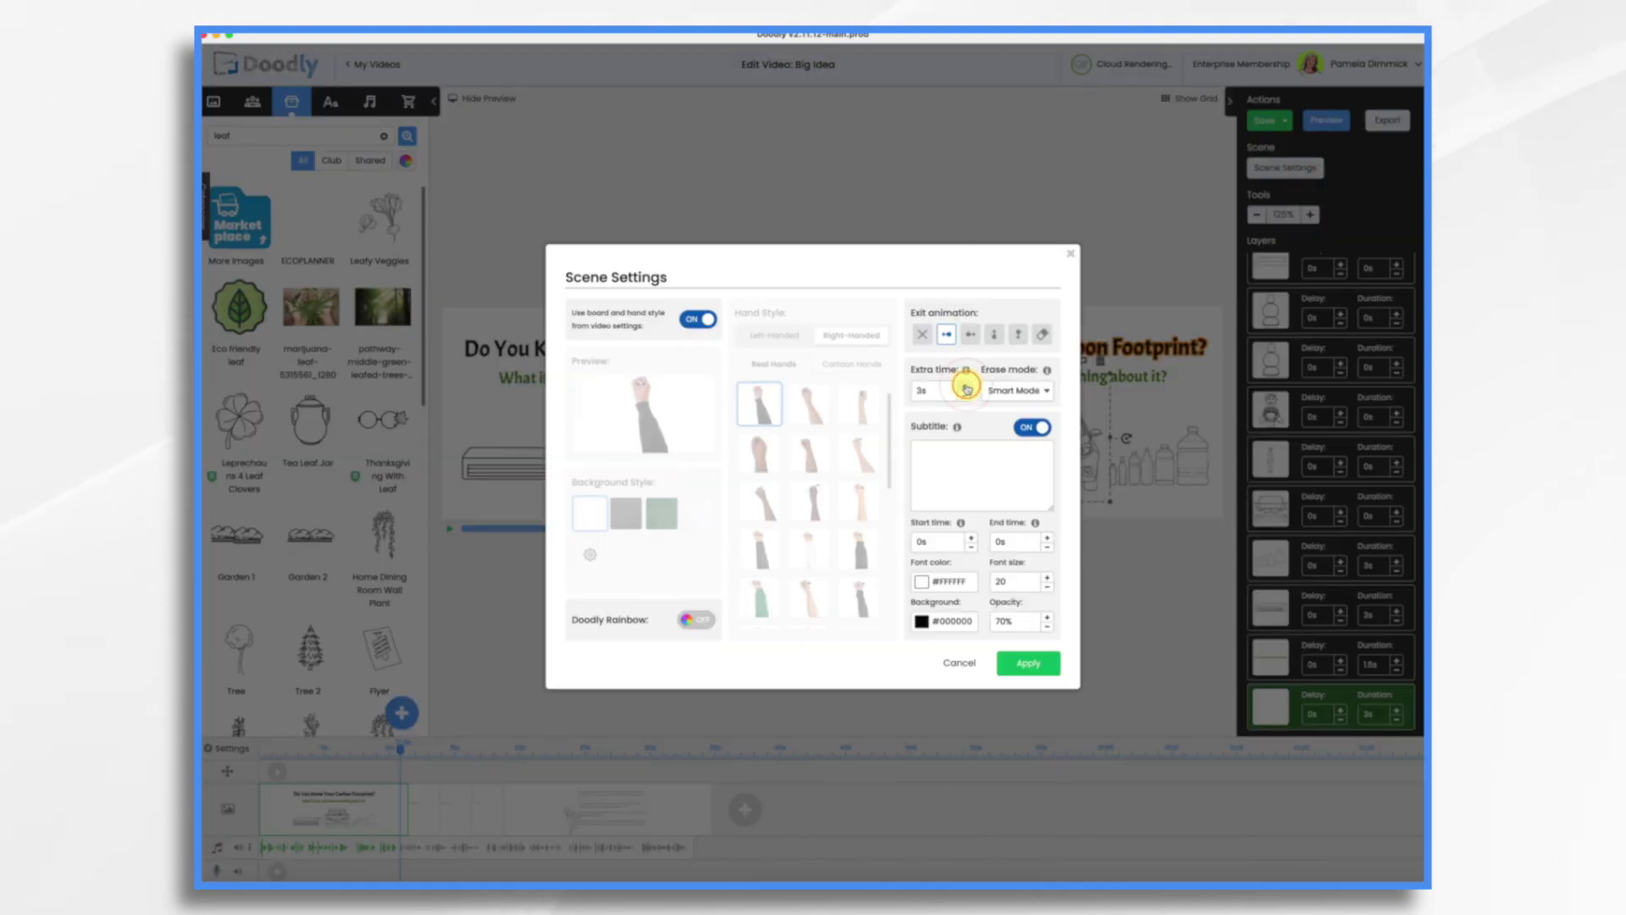
{"action": "left_click", "coordinate": [1030, 662]}
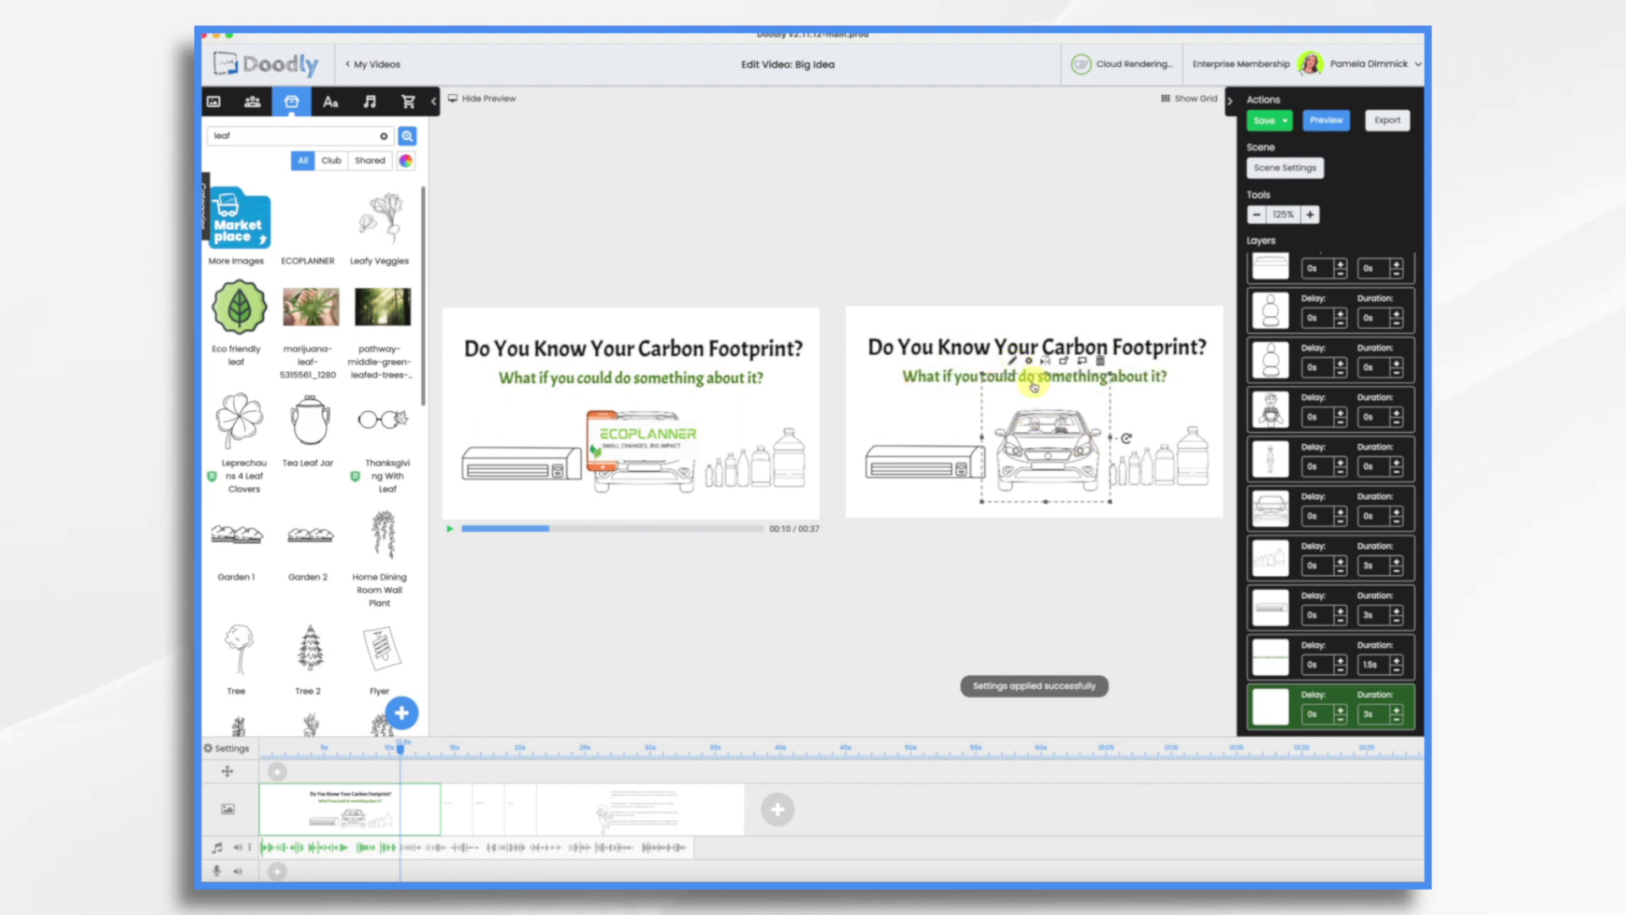
{"action": "left_click", "coordinate": [1397, 721]}
{"action": "left_click", "coordinate": [1399, 722]}
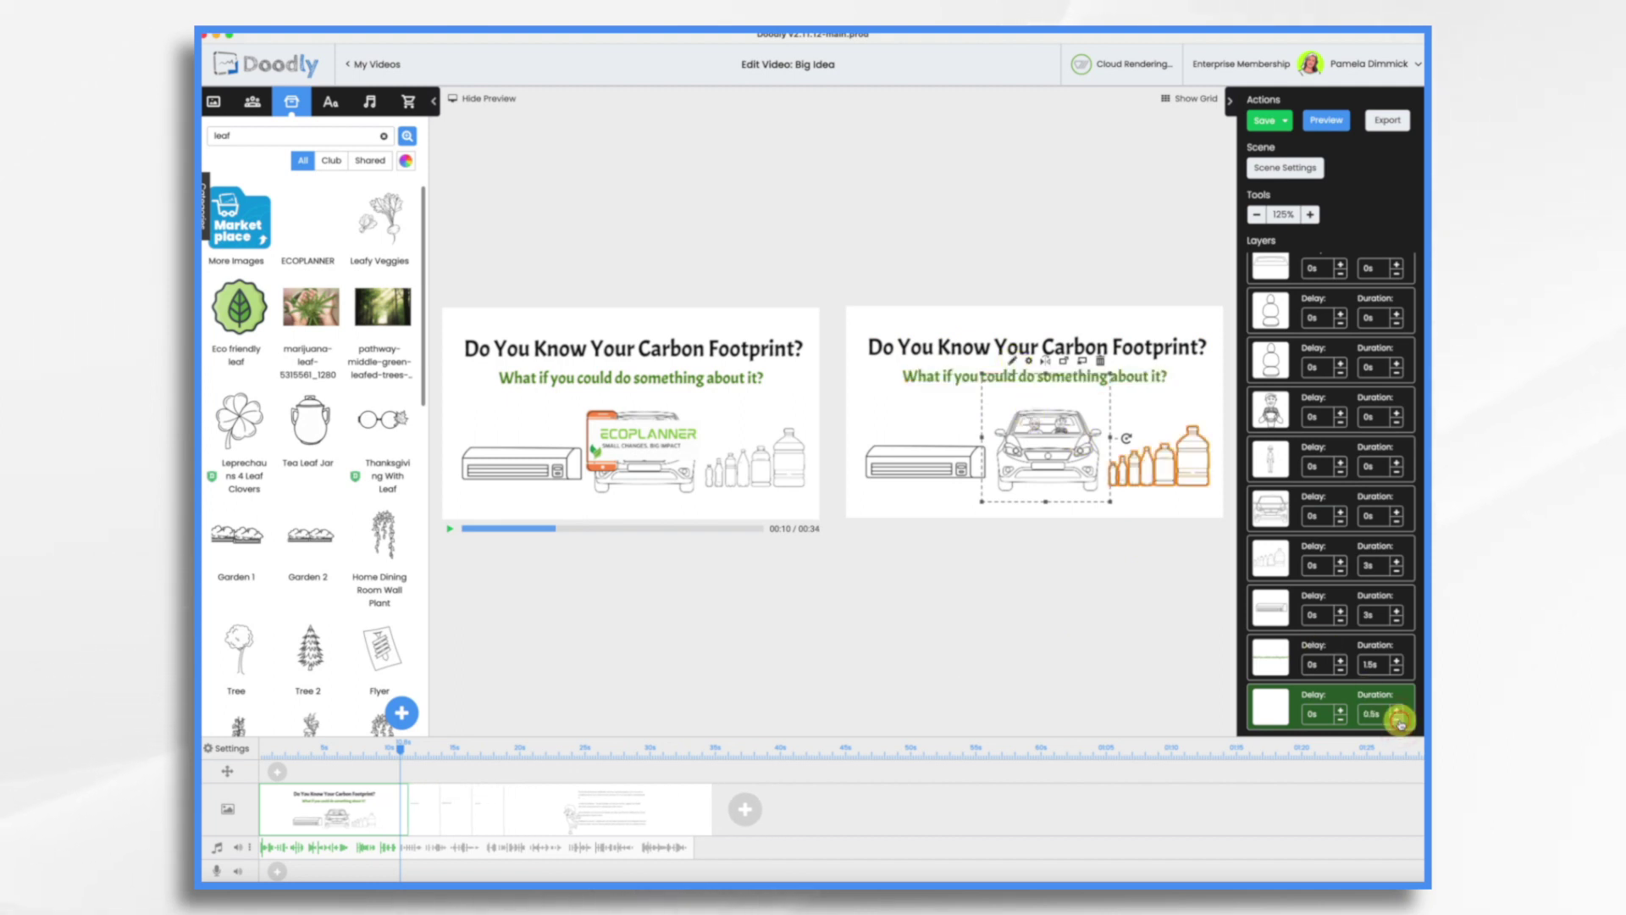
{"action": "left_click", "coordinate": [1399, 720]}
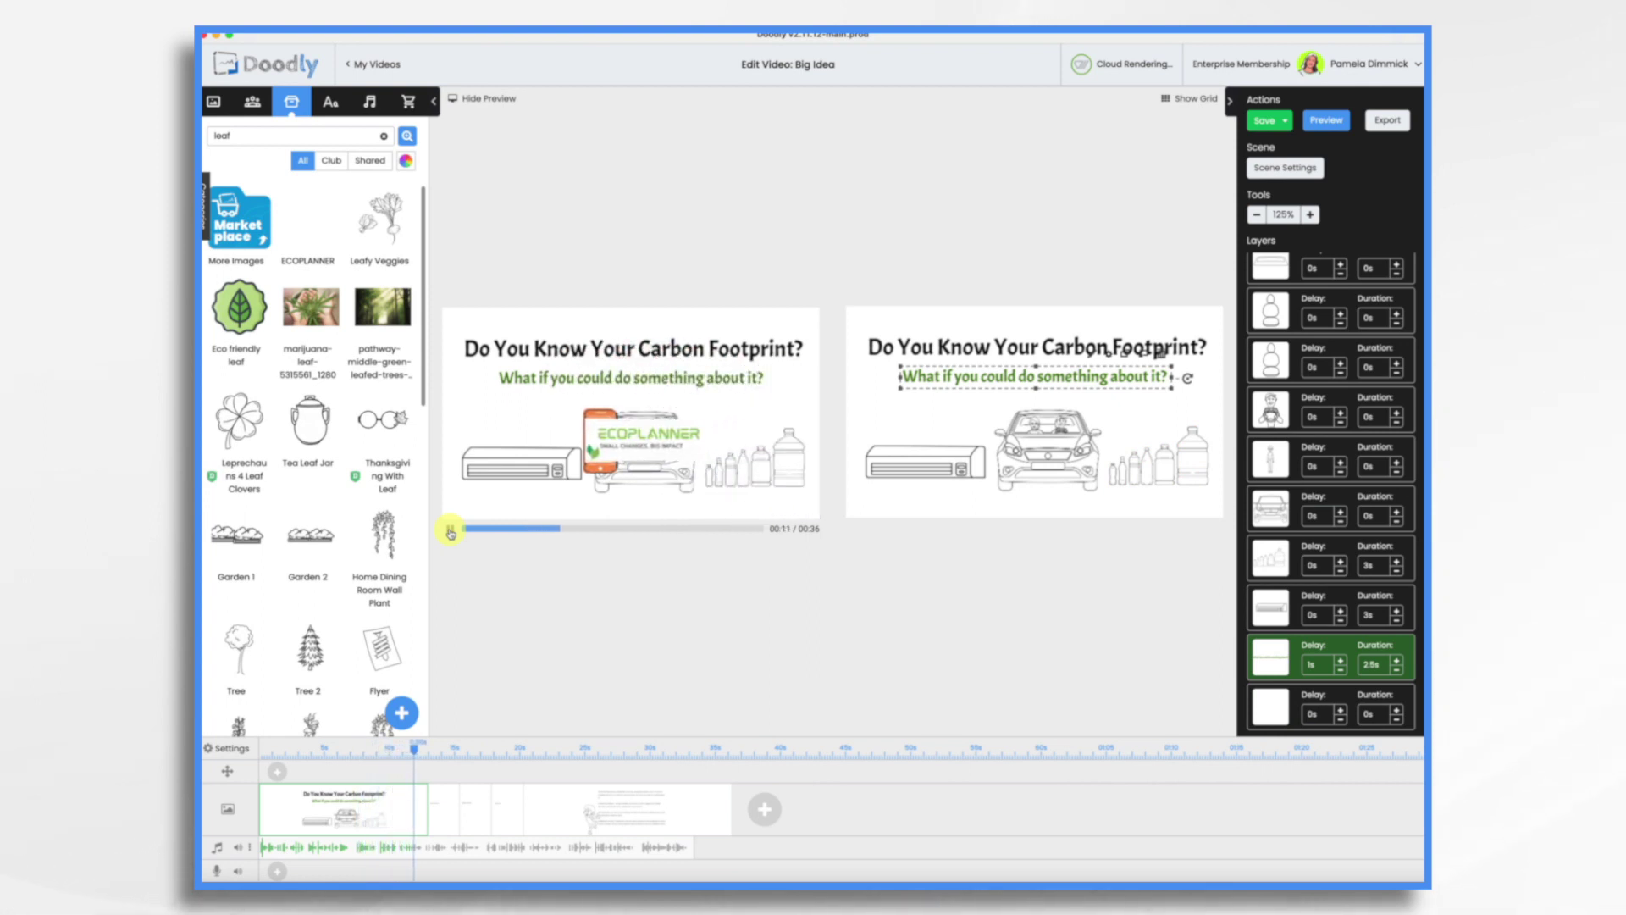
Step: Pause the preview and step between 8 and 10 seconds with the ECOPLANNER layer selected
{"action": "left_click", "coordinate": [451, 531]}
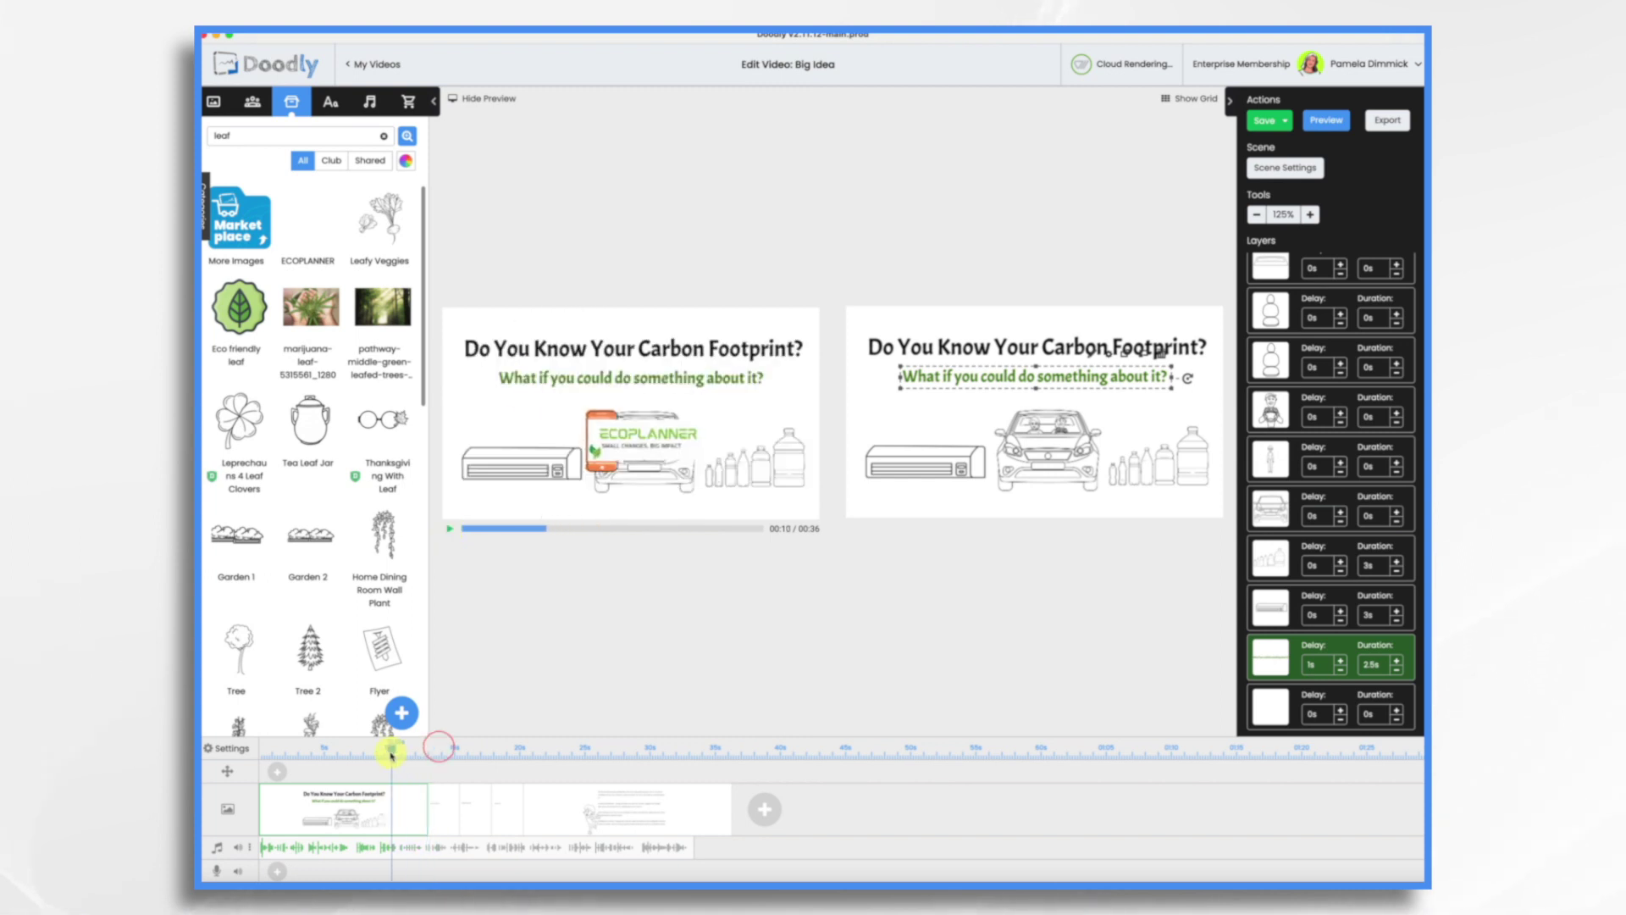
{"action": "left_click", "coordinate": [382, 754]}
{"action": "left_click", "coordinate": [393, 753]}
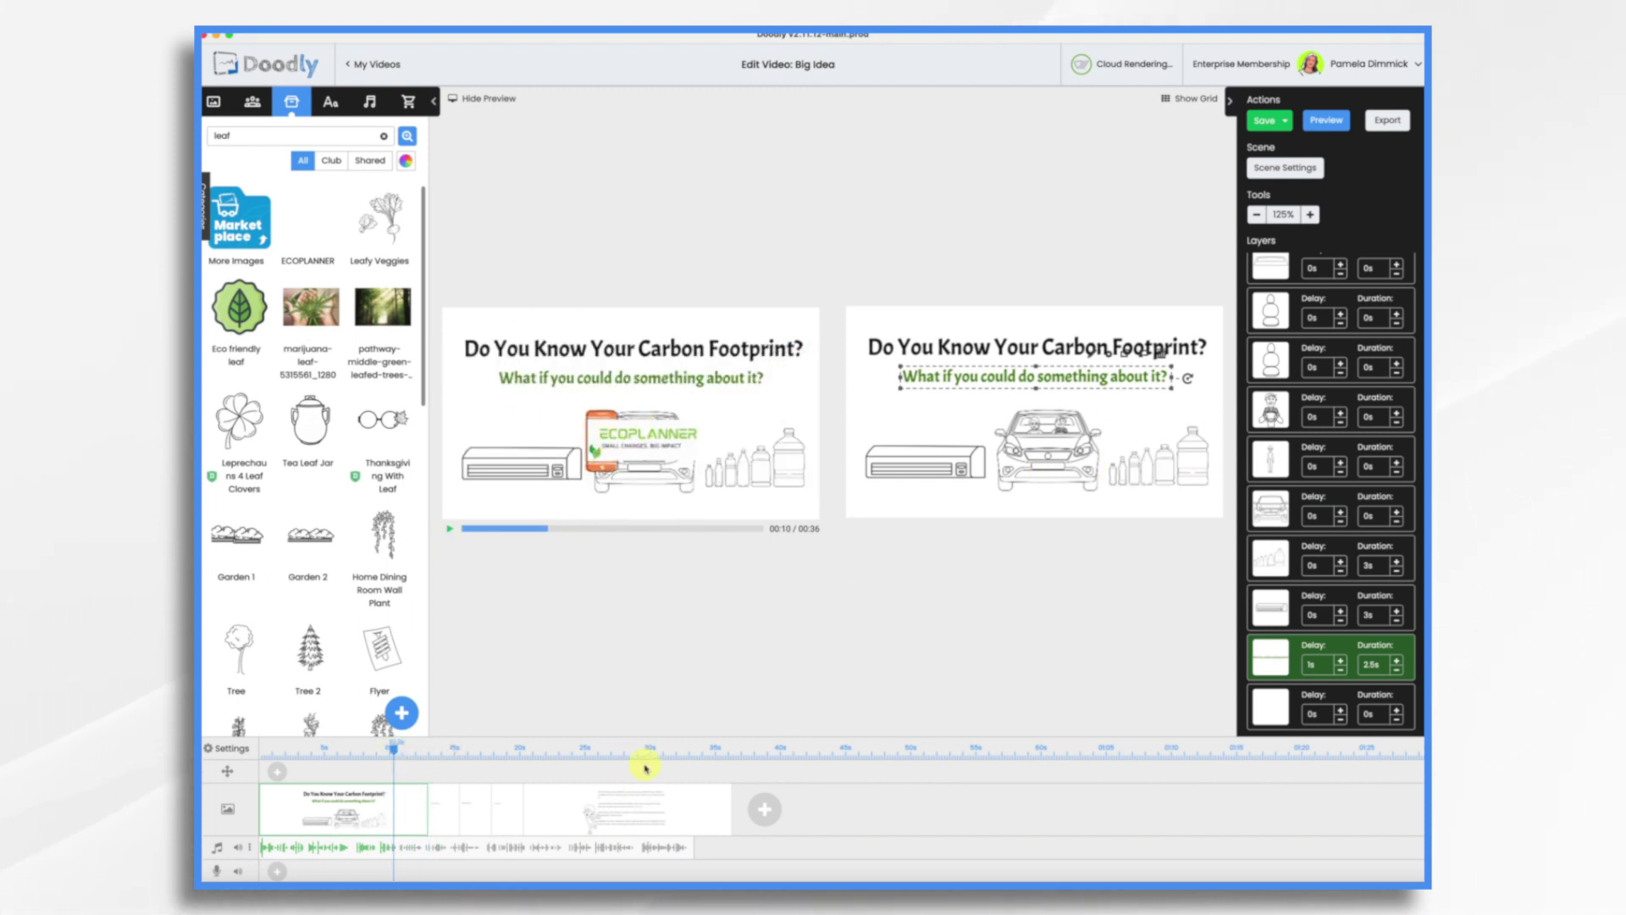
{"action": "left_click", "coordinate": [1283, 721]}
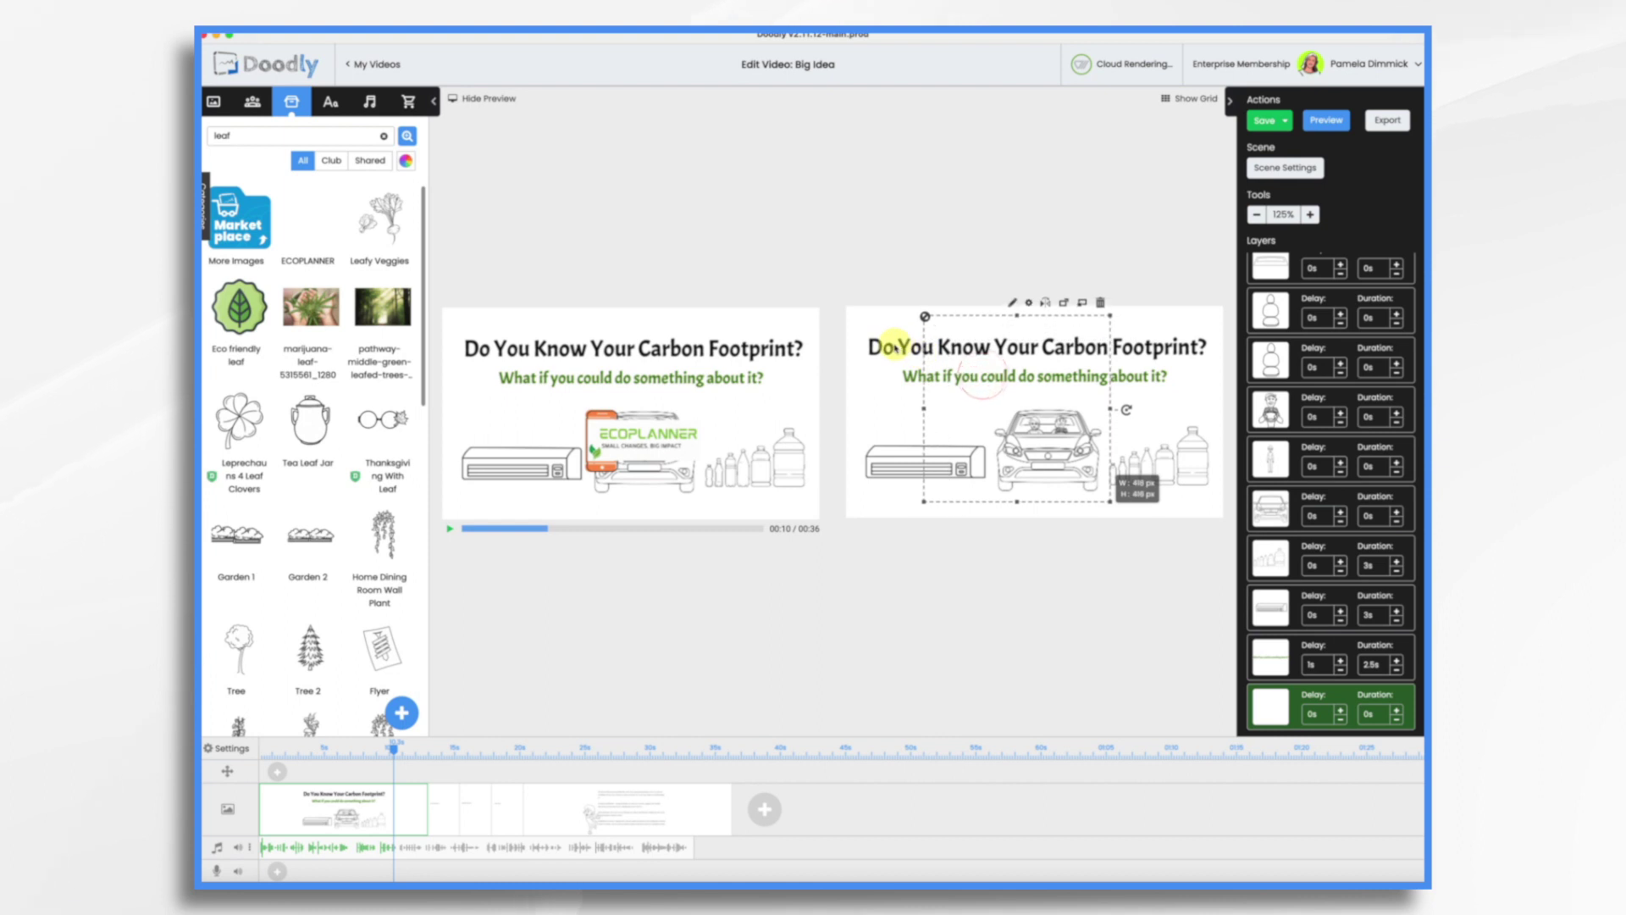
{"action": "left_click", "coordinate": [372, 751]}
{"action": "left_click_drag", "start_coordinate": [373, 750], "coordinate": [367, 751]}
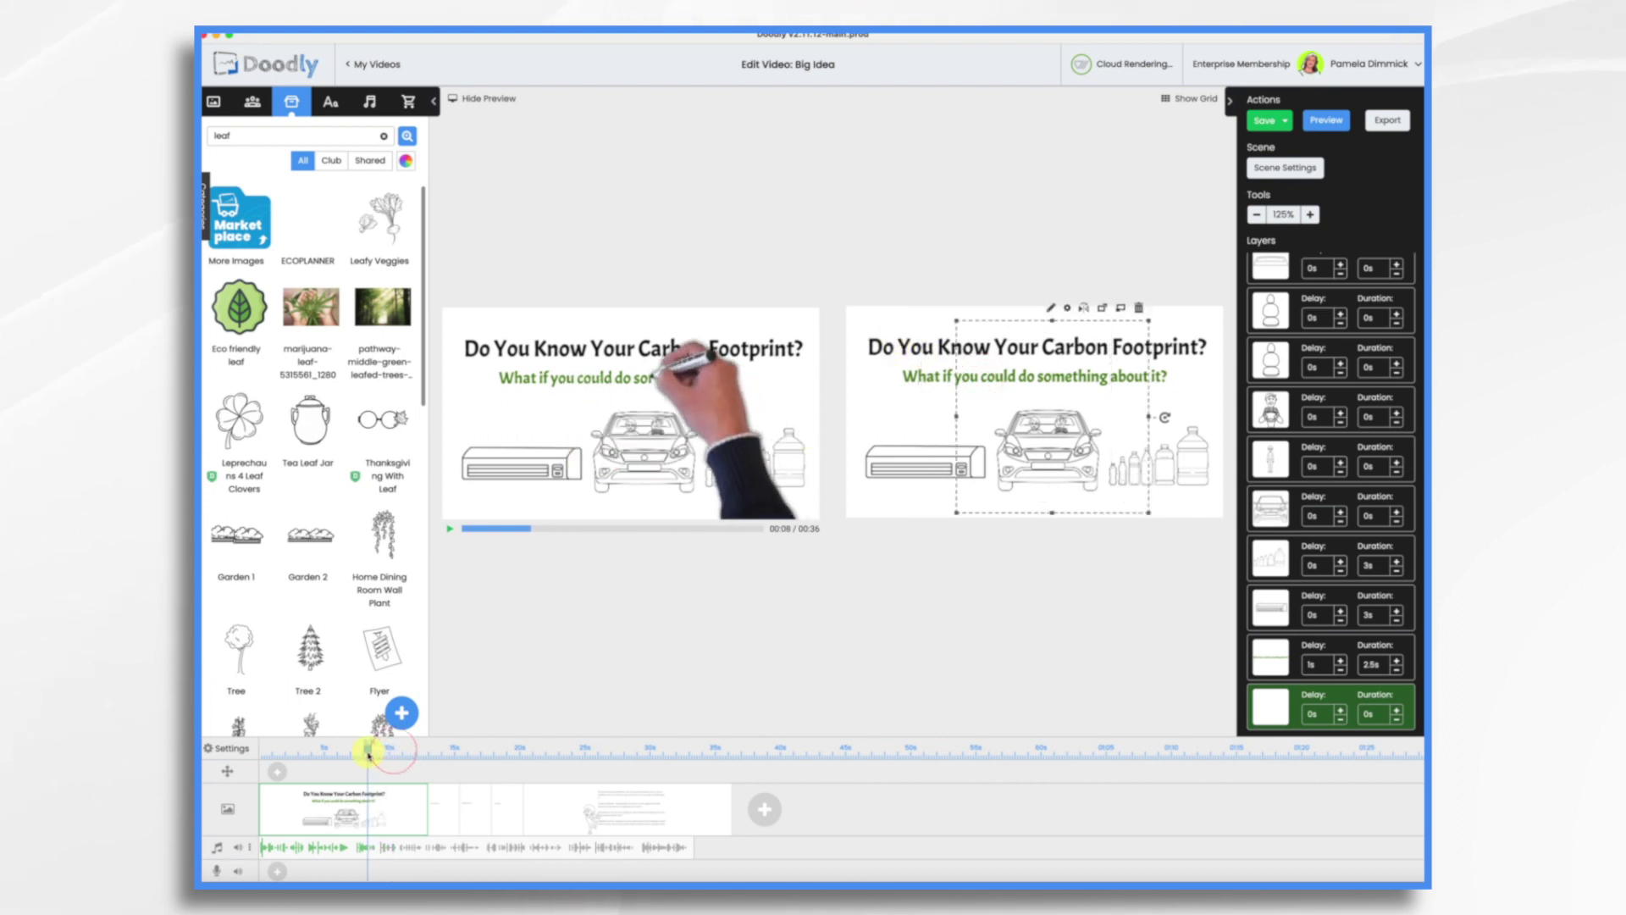
Step: Pause the preview on the ECOPLANNER frame over the car, then clear the selection
{"action": "left_click", "coordinate": [454, 532]}
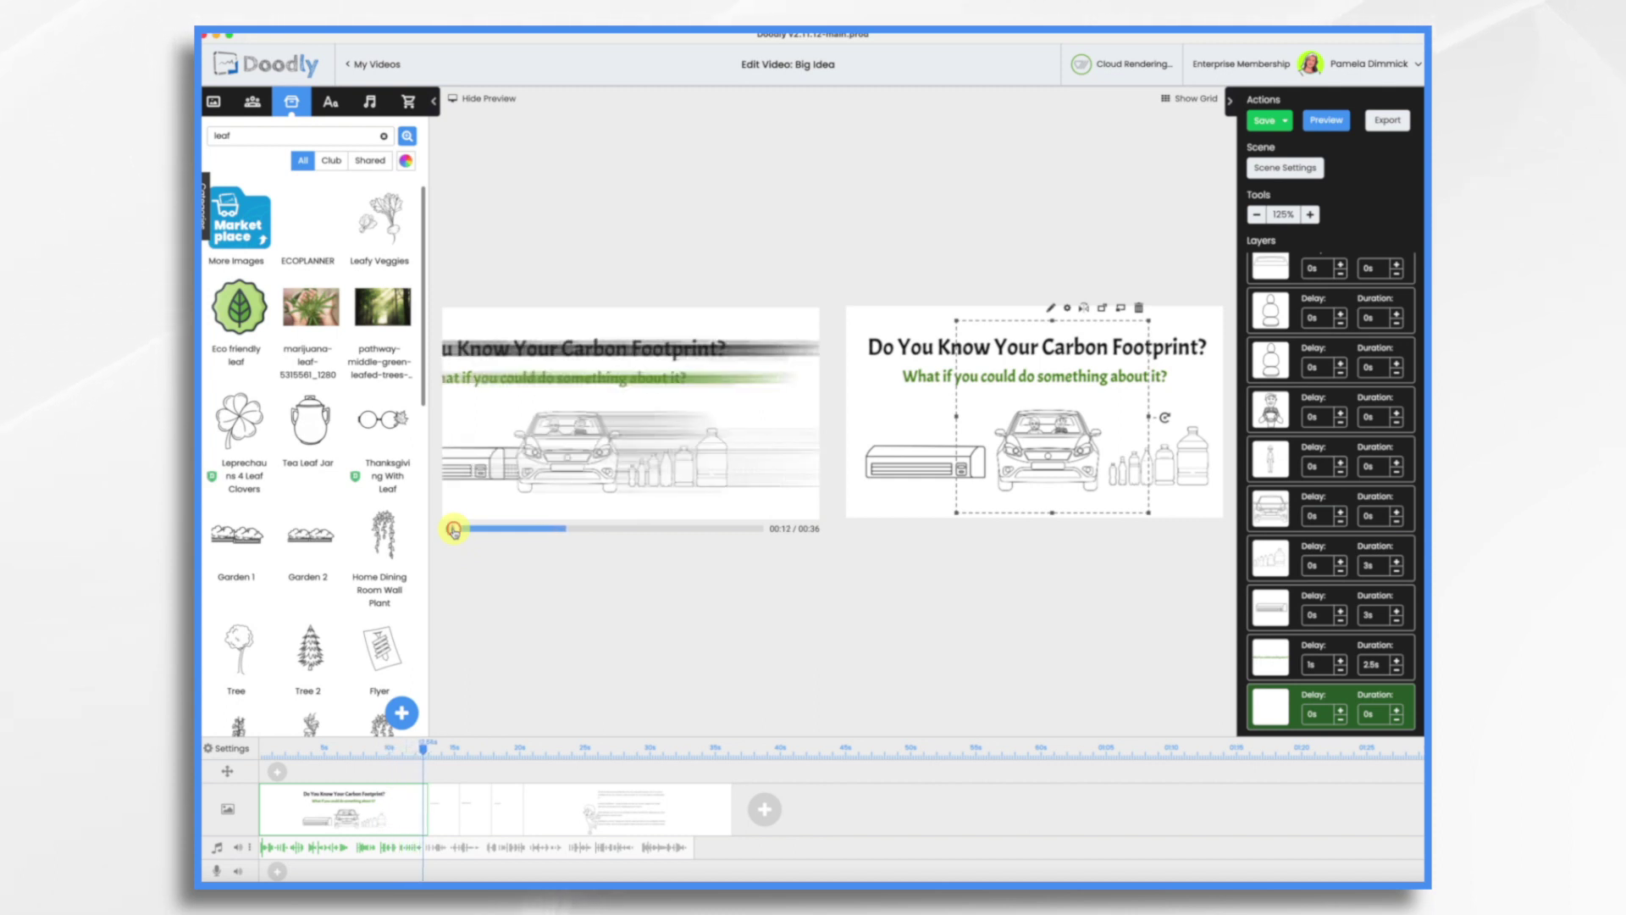
{"action": "left_click", "coordinate": [1033, 437]}
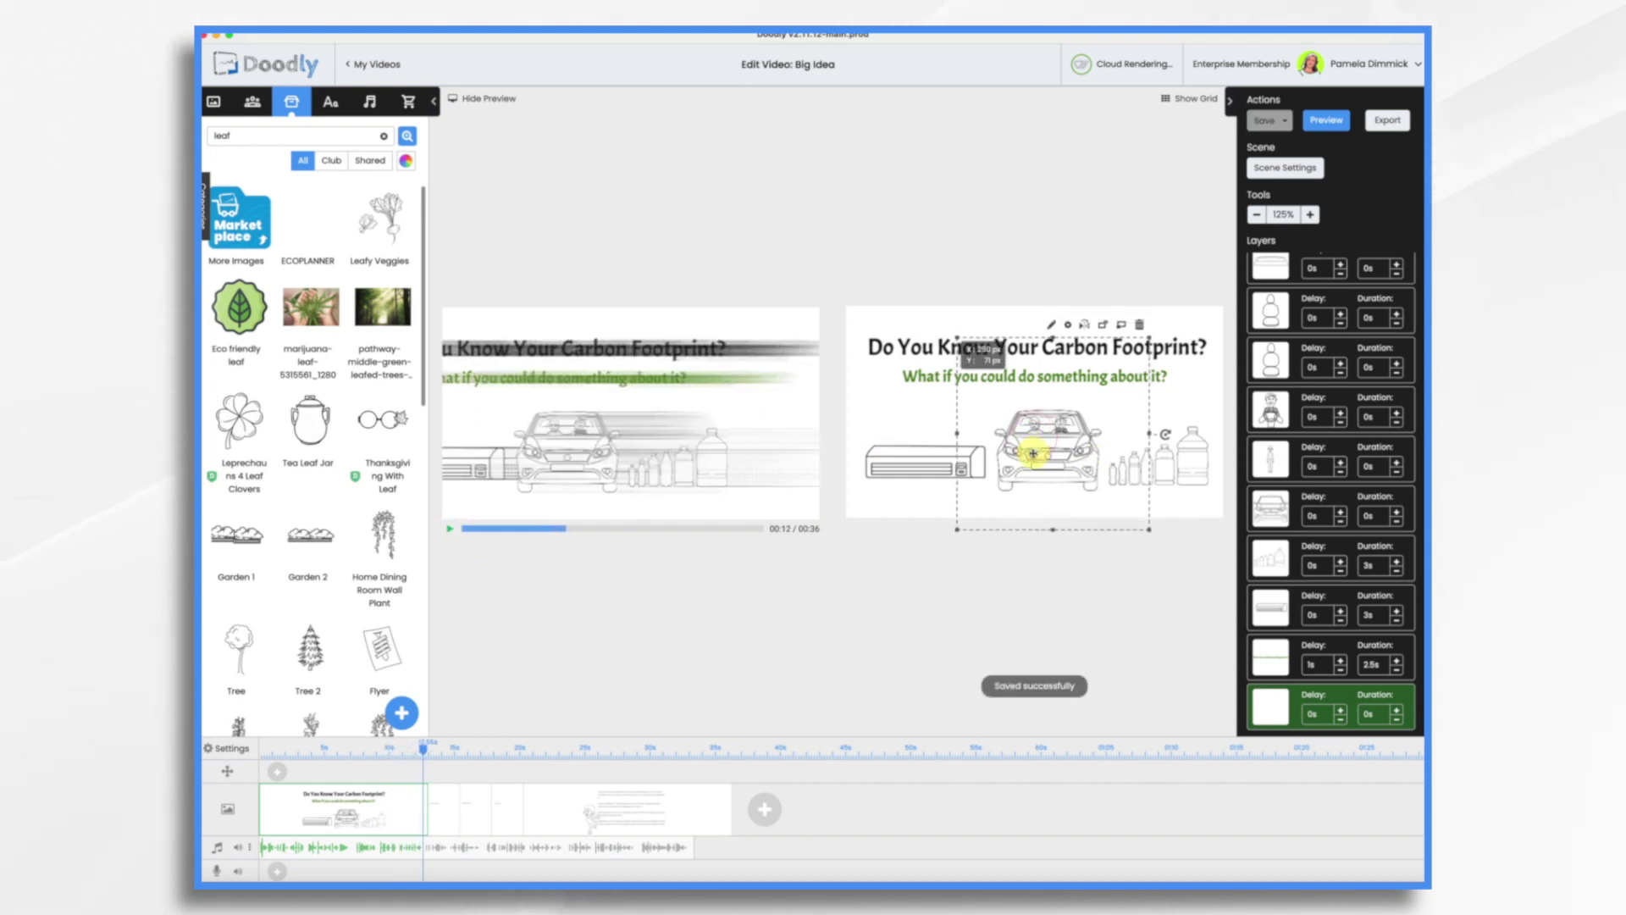
{"action": "left_click", "coordinate": [451, 528]}
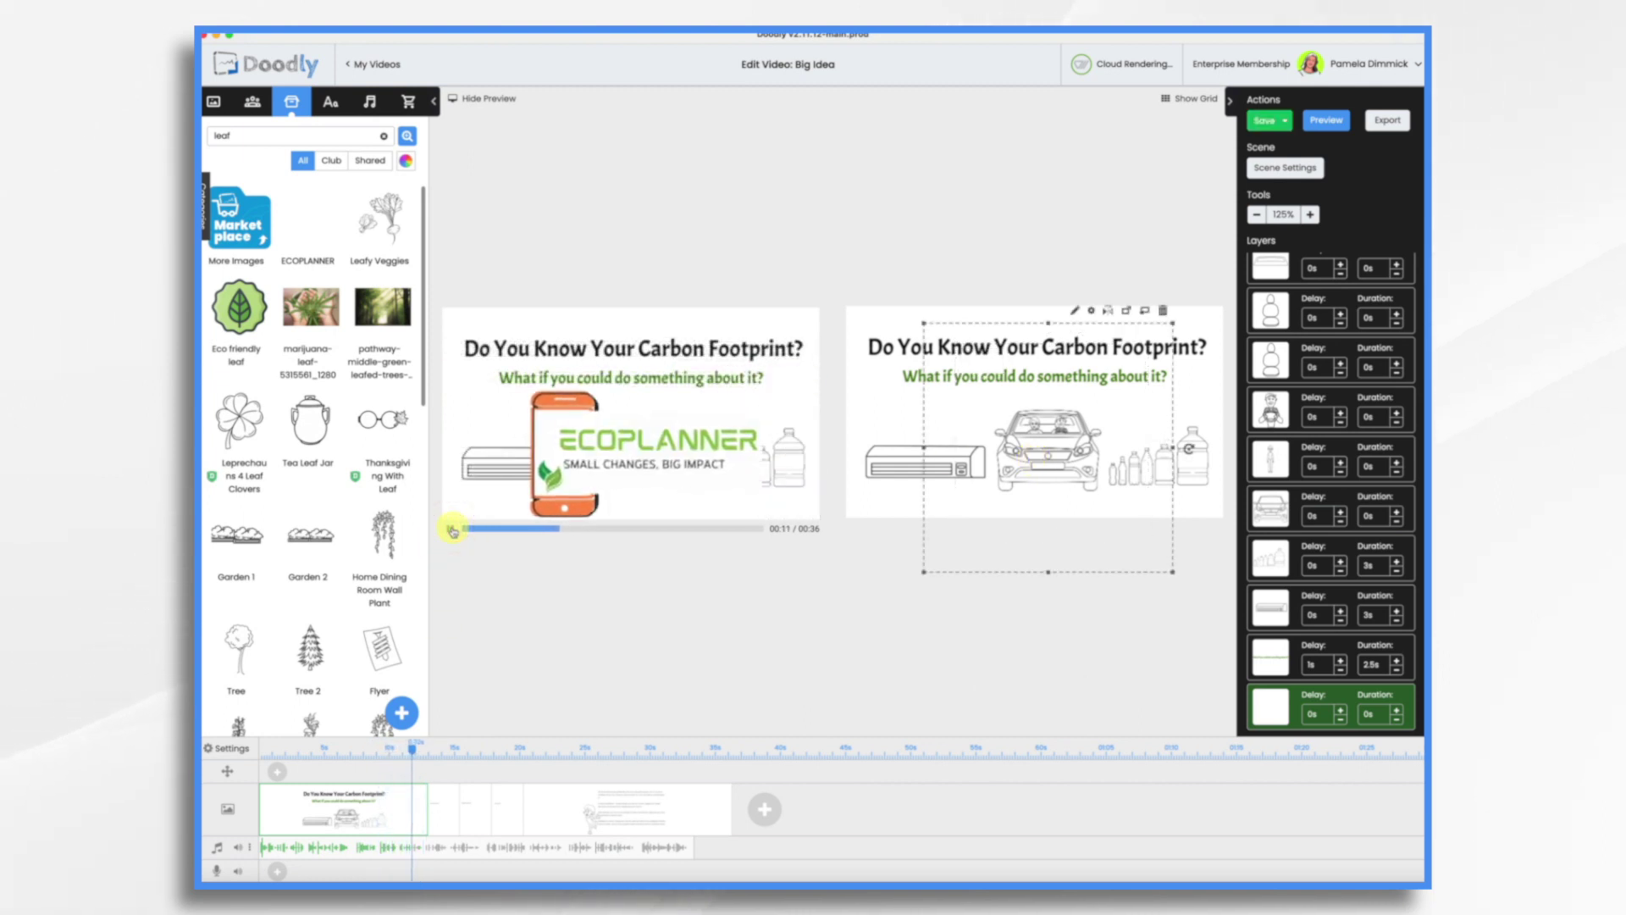
{"action": "left_click", "coordinate": [453, 530]}
{"action": "left_click", "coordinate": [418, 752]}
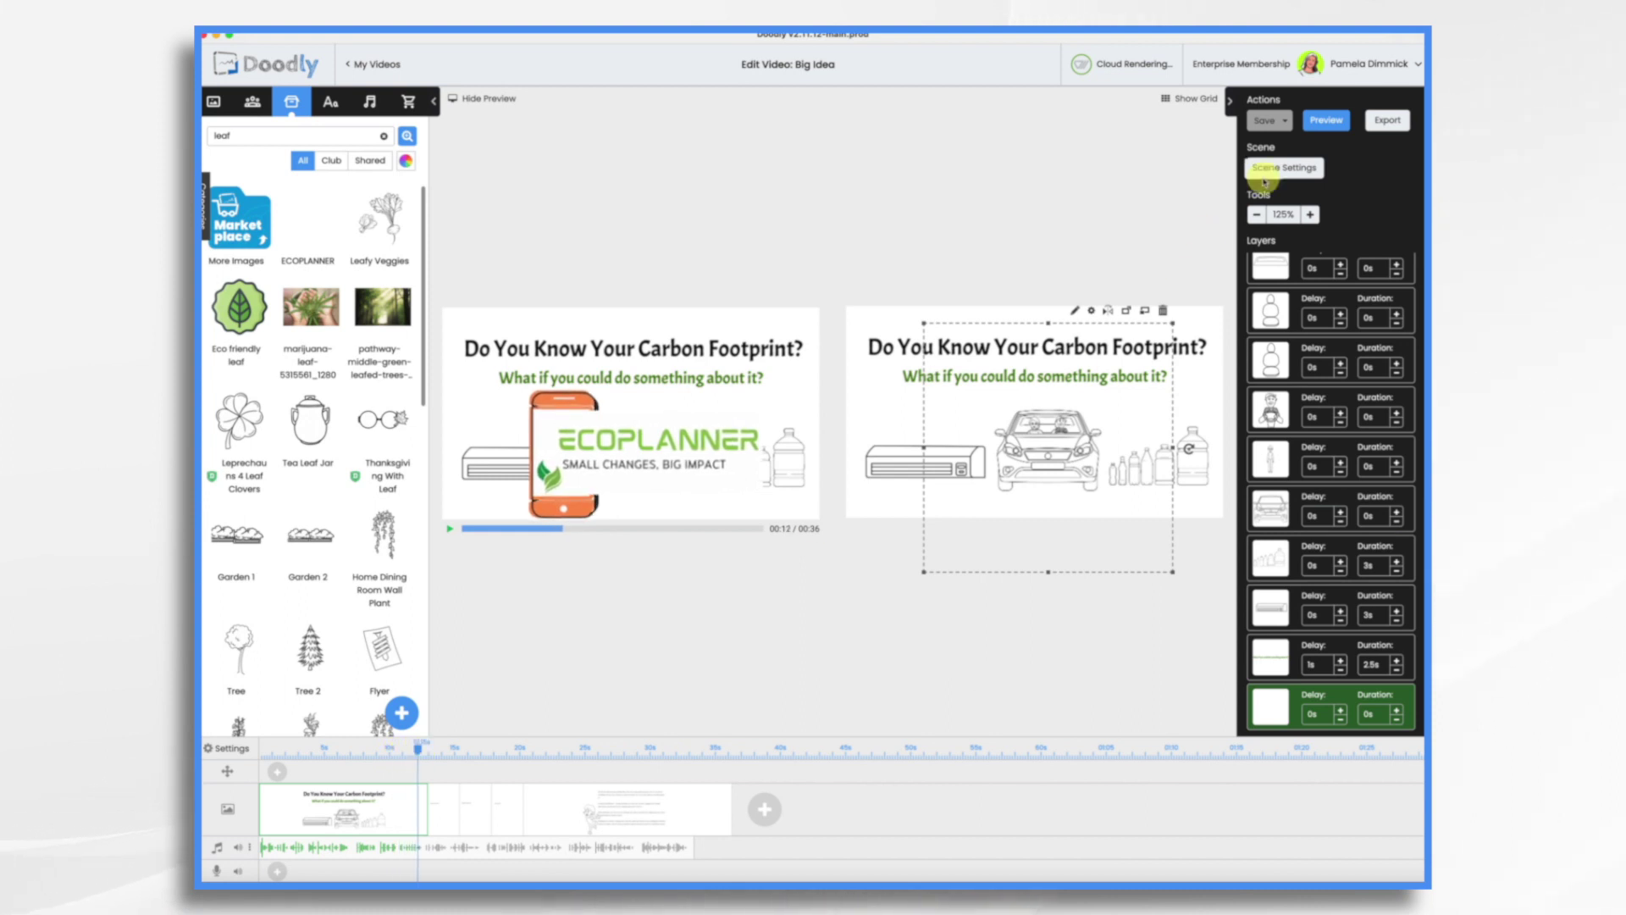
{"action": "left_click", "coordinate": [899, 428]}
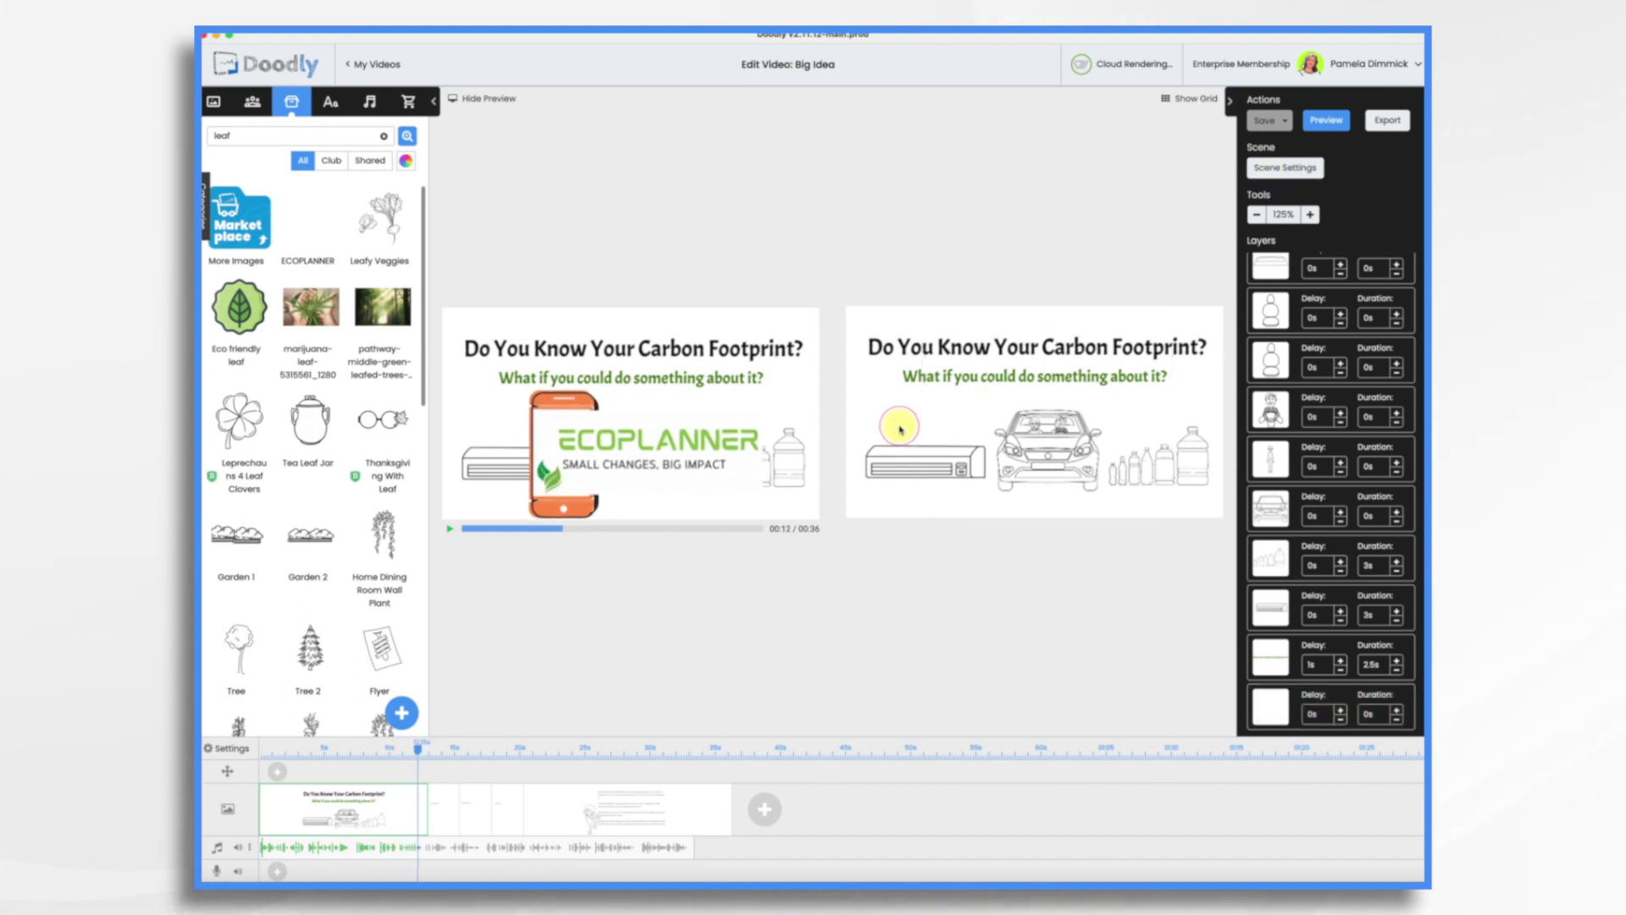
Step: Set the Carbon Footprint scene's exit animation to None, then move to Present the Solution
{"action": "left_click", "coordinate": [1287, 172]}
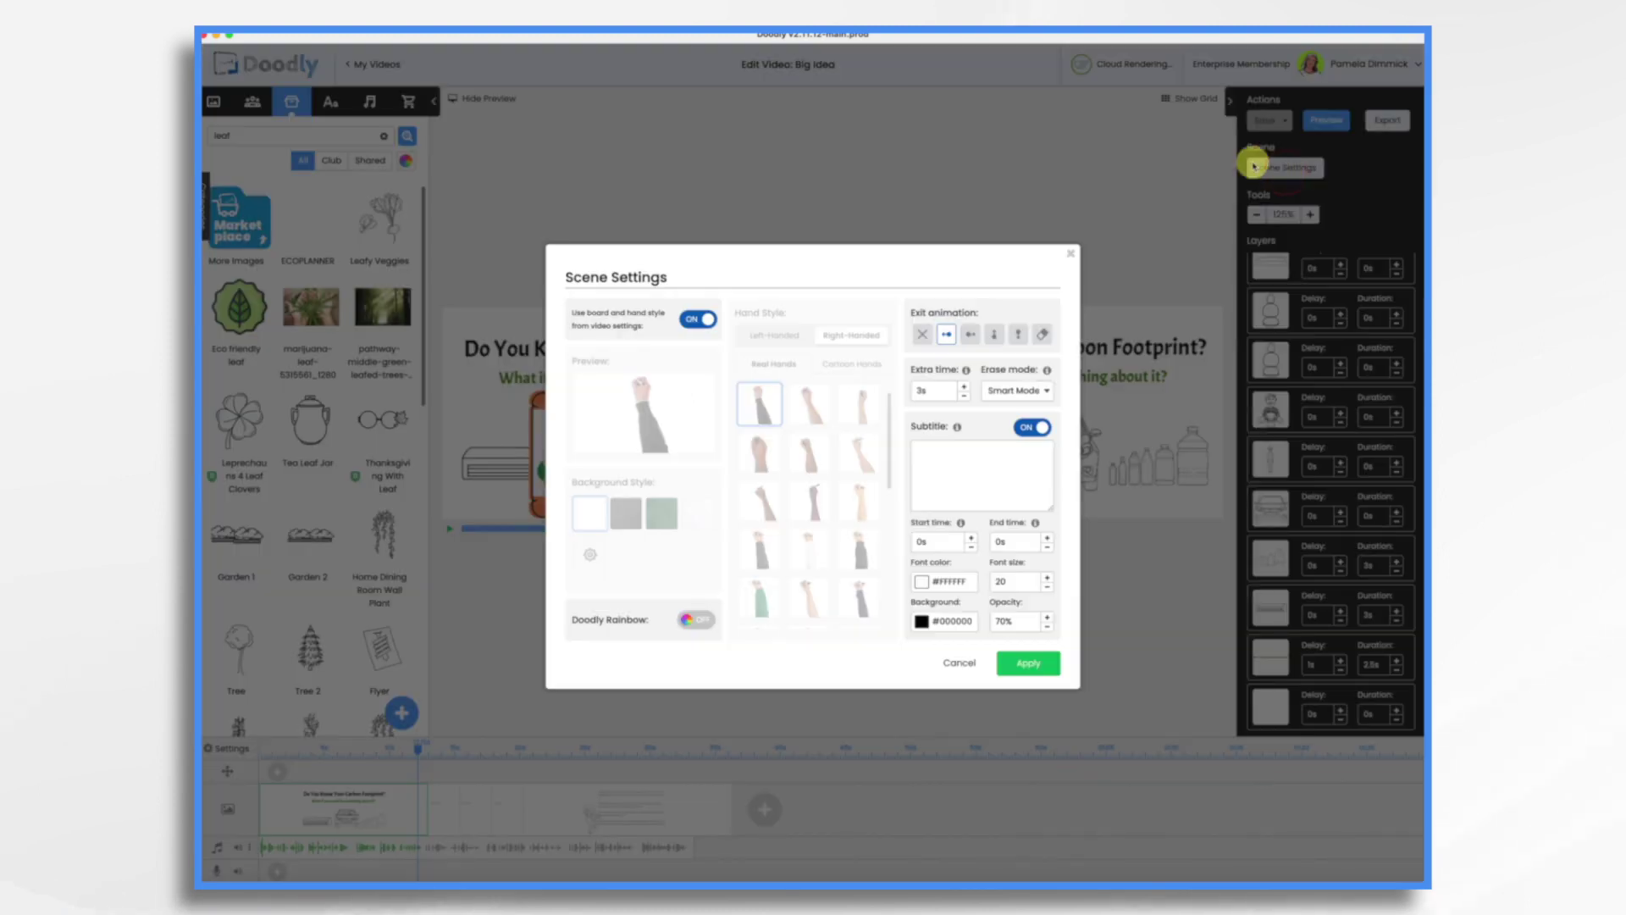
{"action": "left_click", "coordinate": [924, 338]}
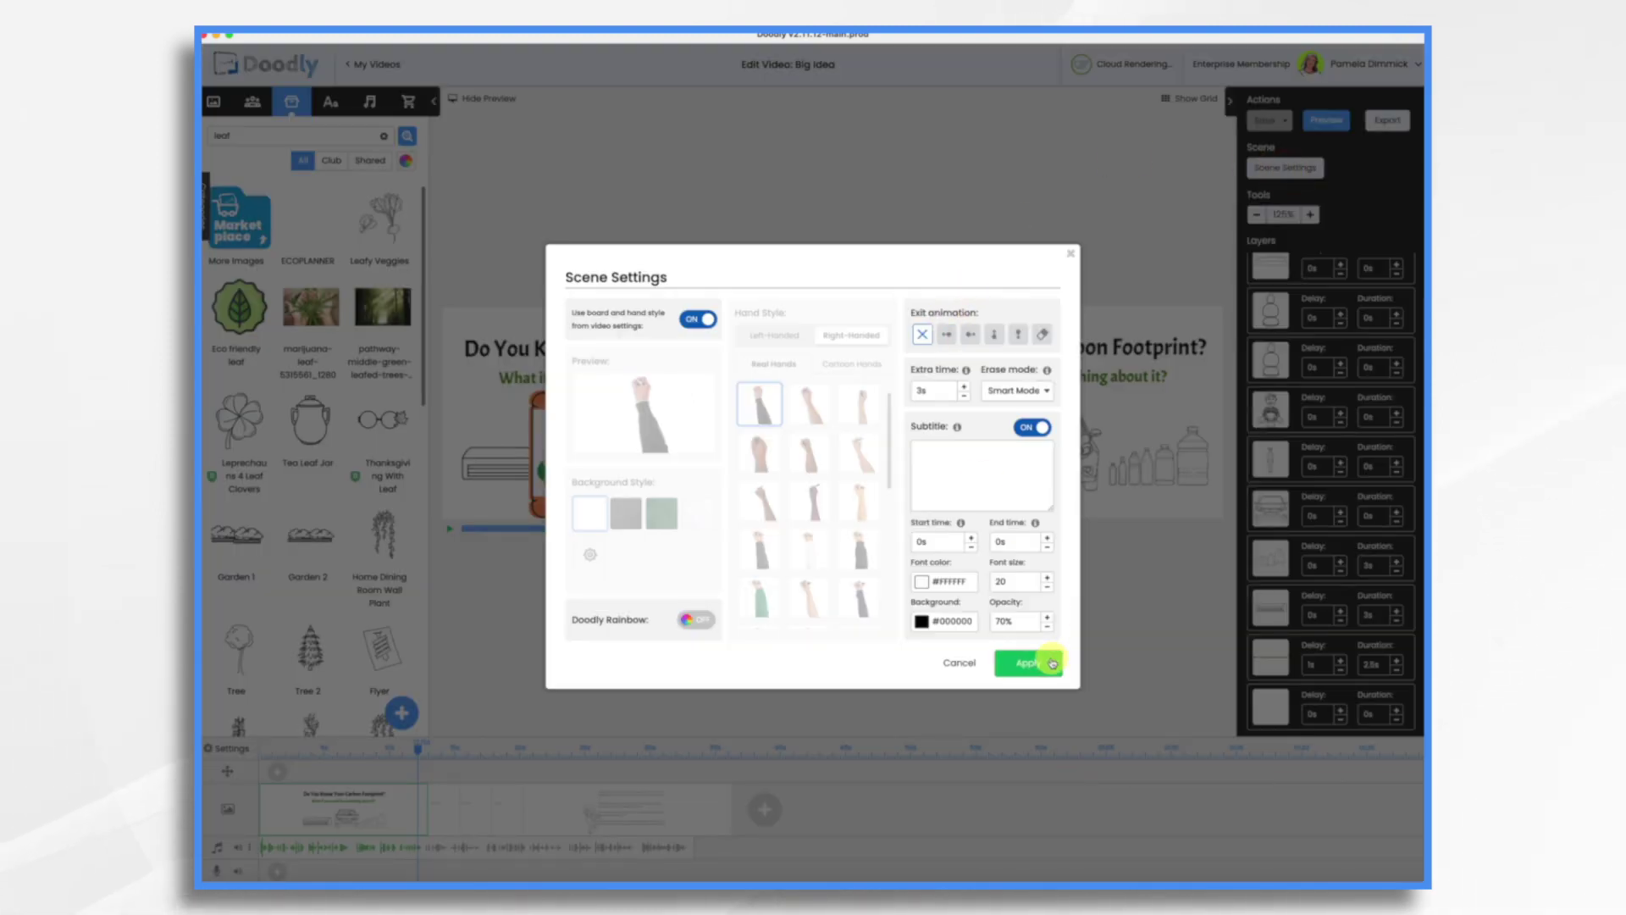
{"action": "left_click", "coordinate": [1052, 663]}
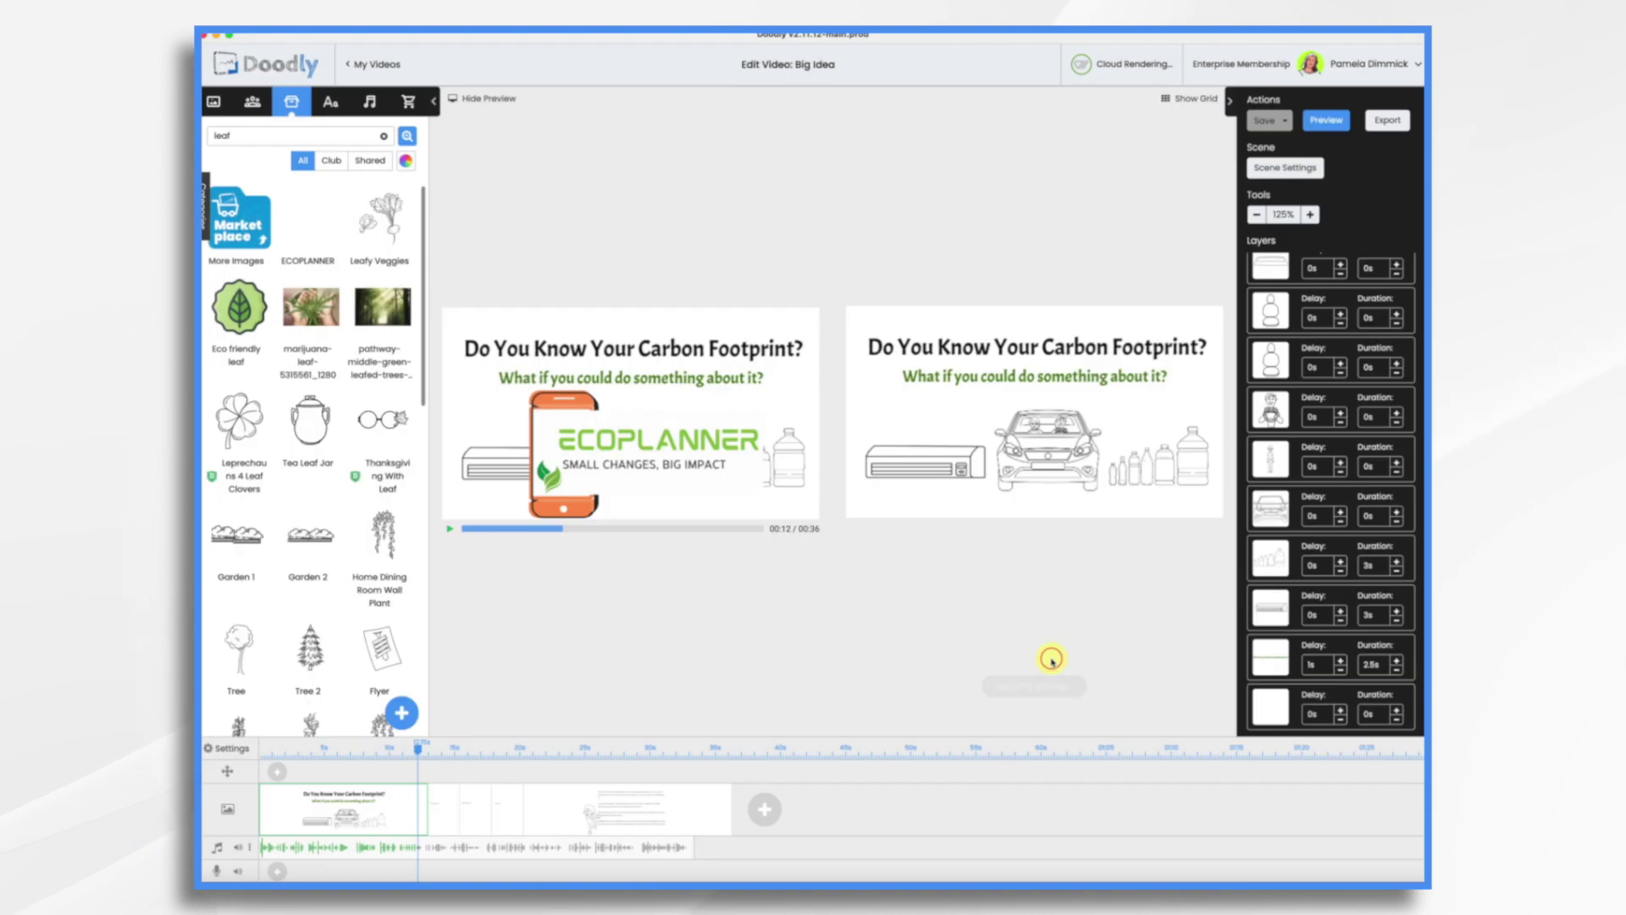
{"action": "left_click", "coordinate": [433, 821]}
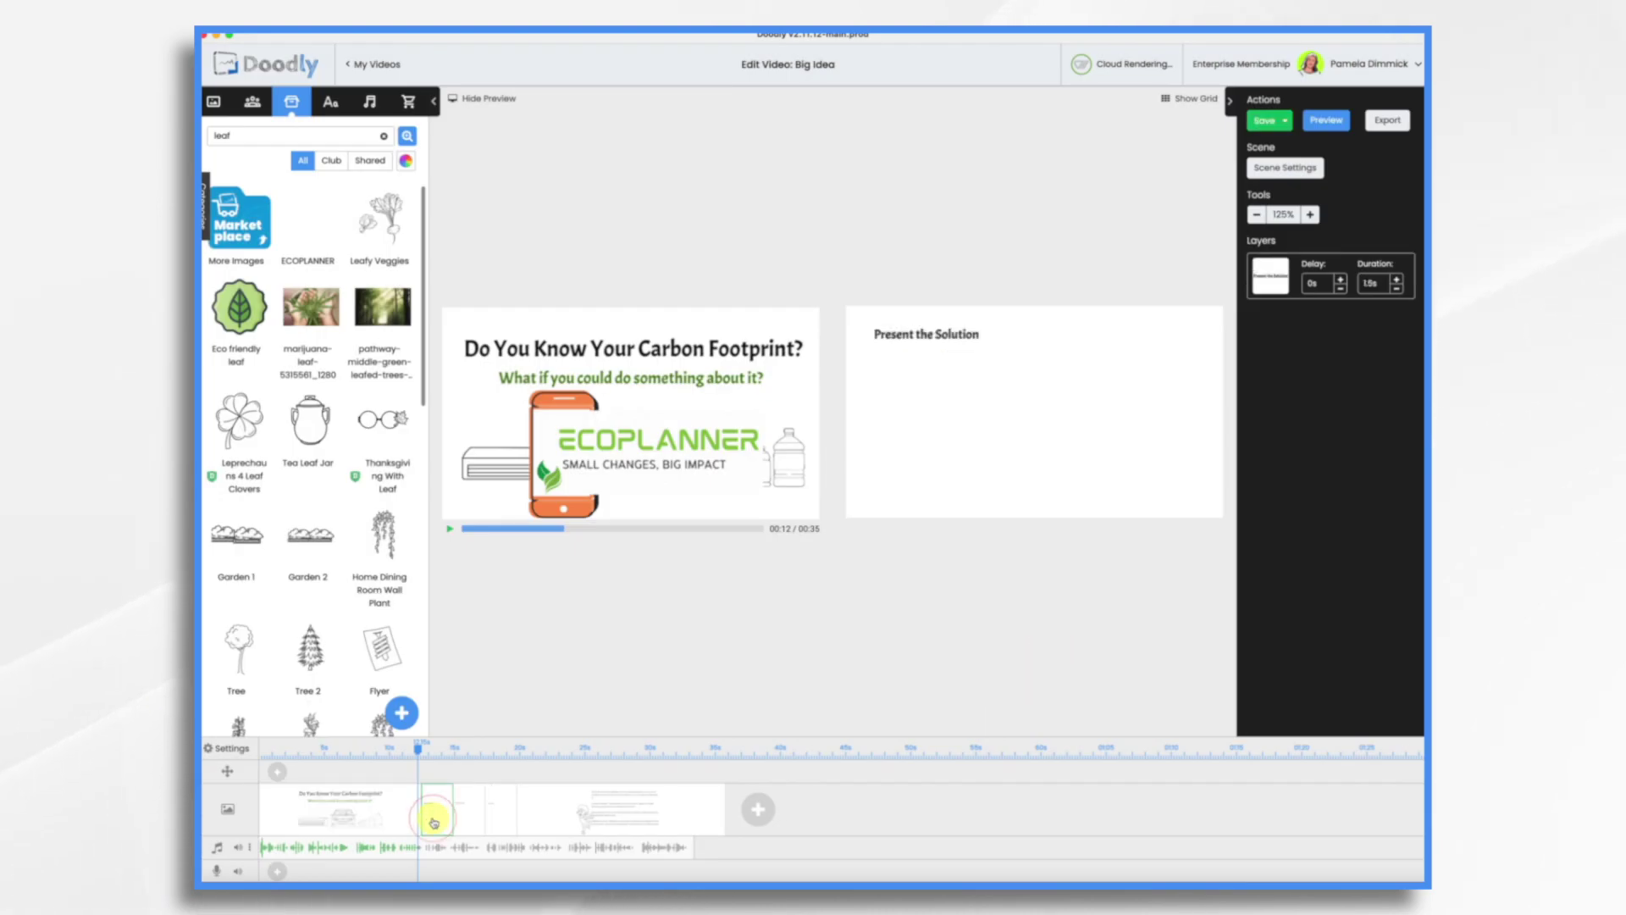
Step: Upload ECOPLANNER.png as a prop and place it enlarged on the canvas
{"action": "left_click", "coordinate": [464, 100]}
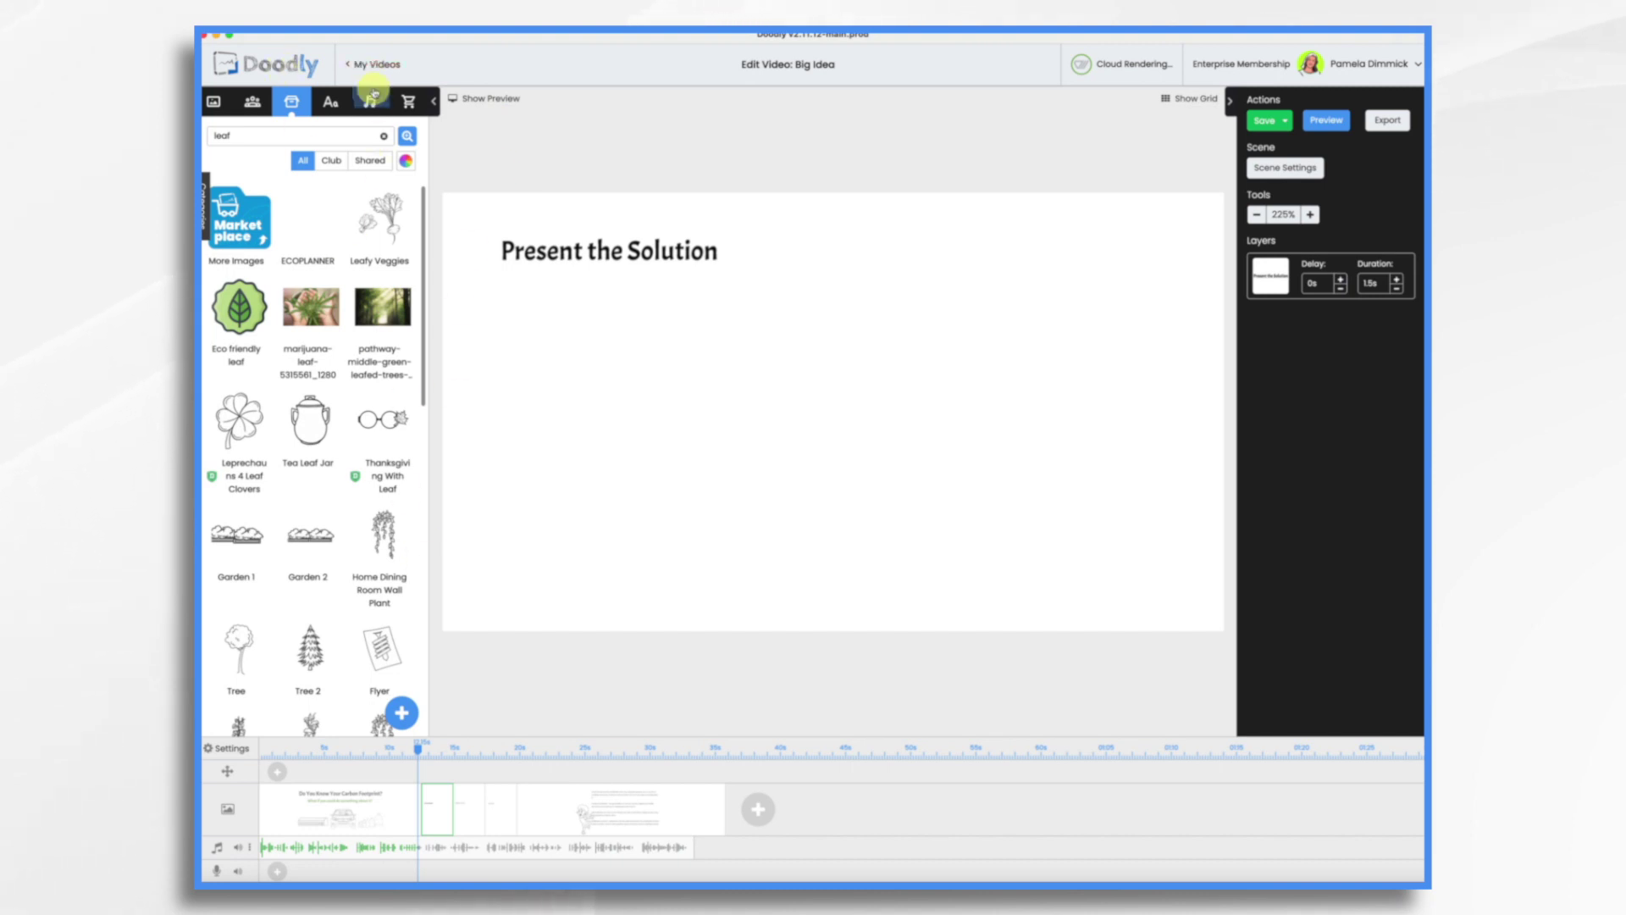
{"action": "left_click", "coordinate": [386, 137]}
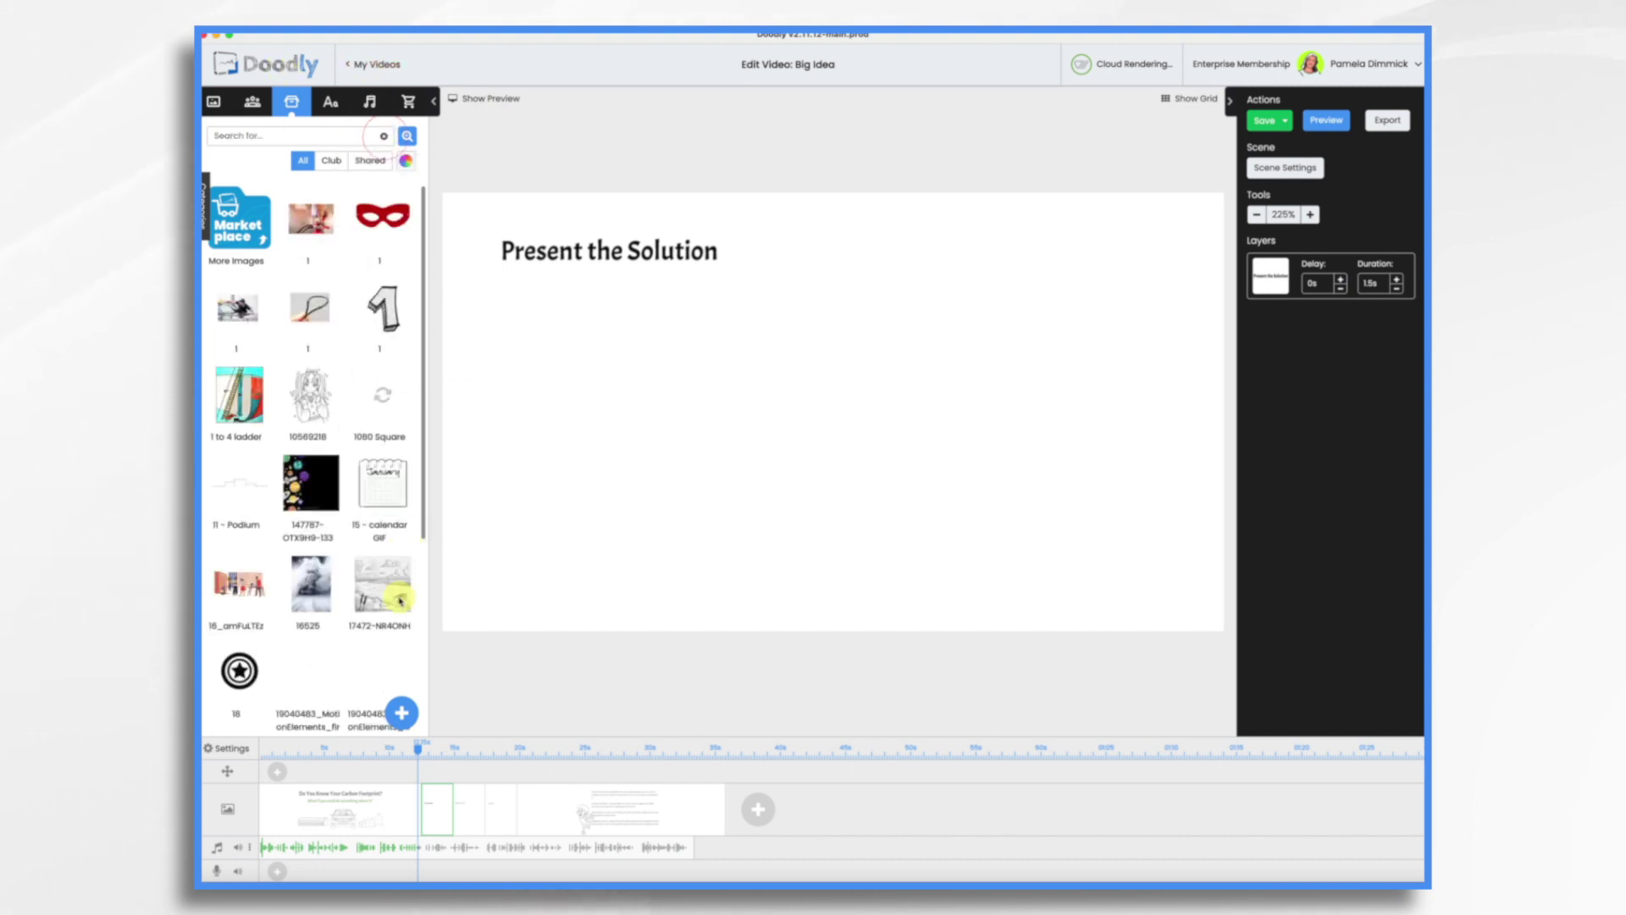
{"action": "left_click", "coordinate": [404, 719]}
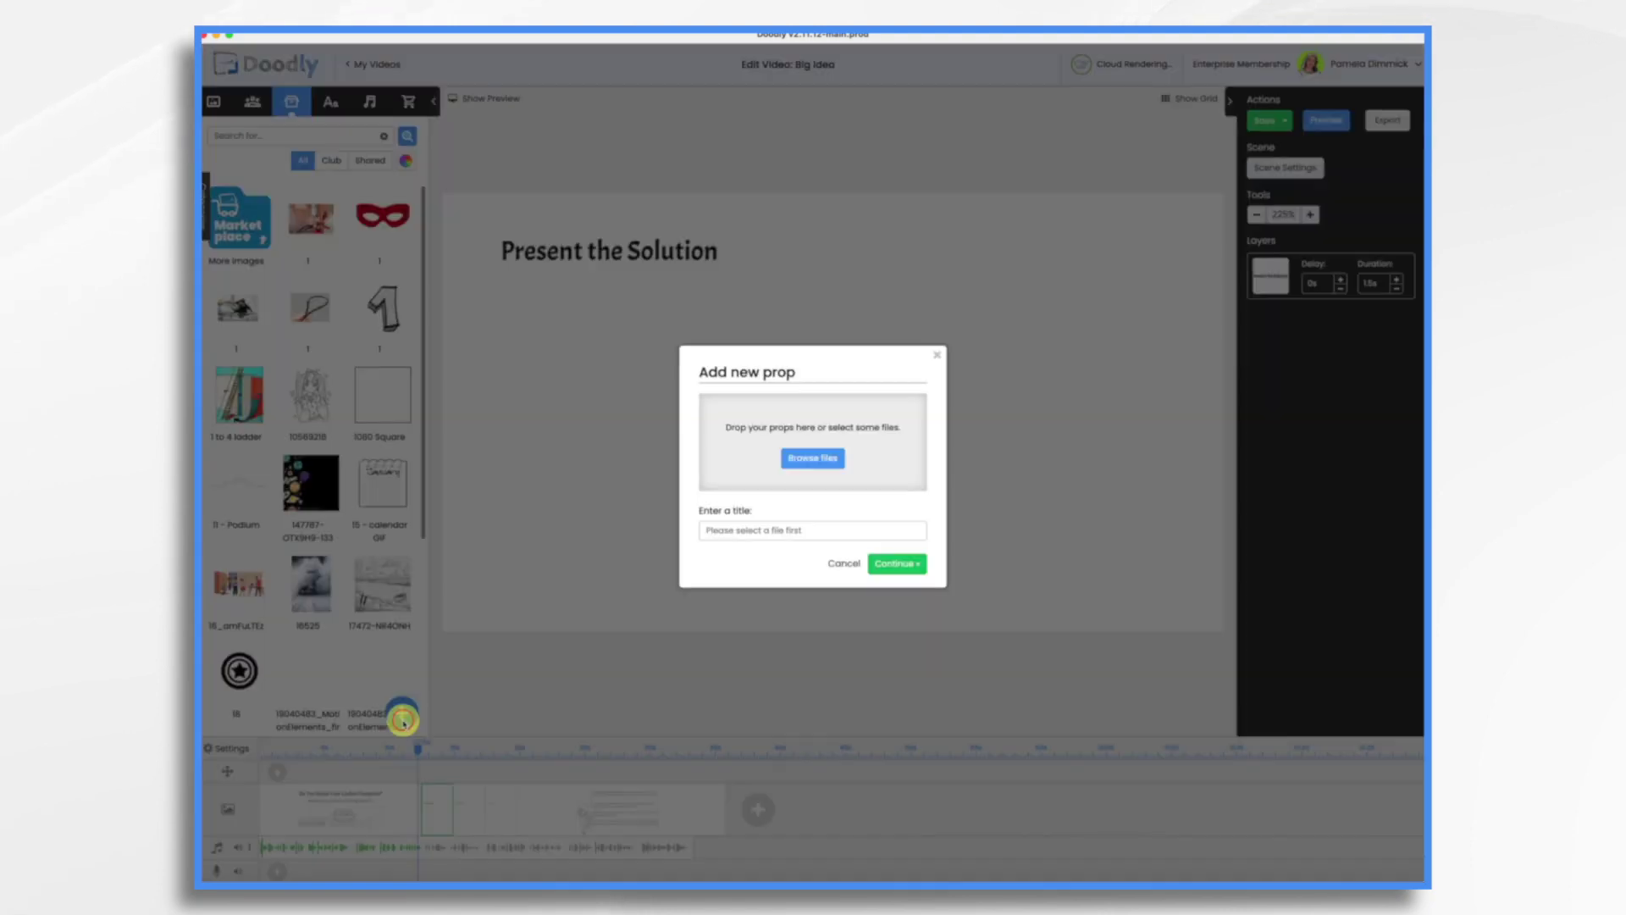
{"action": "left_click_drag", "start_coordinate": [1421, 212], "coordinate": [817, 454]}
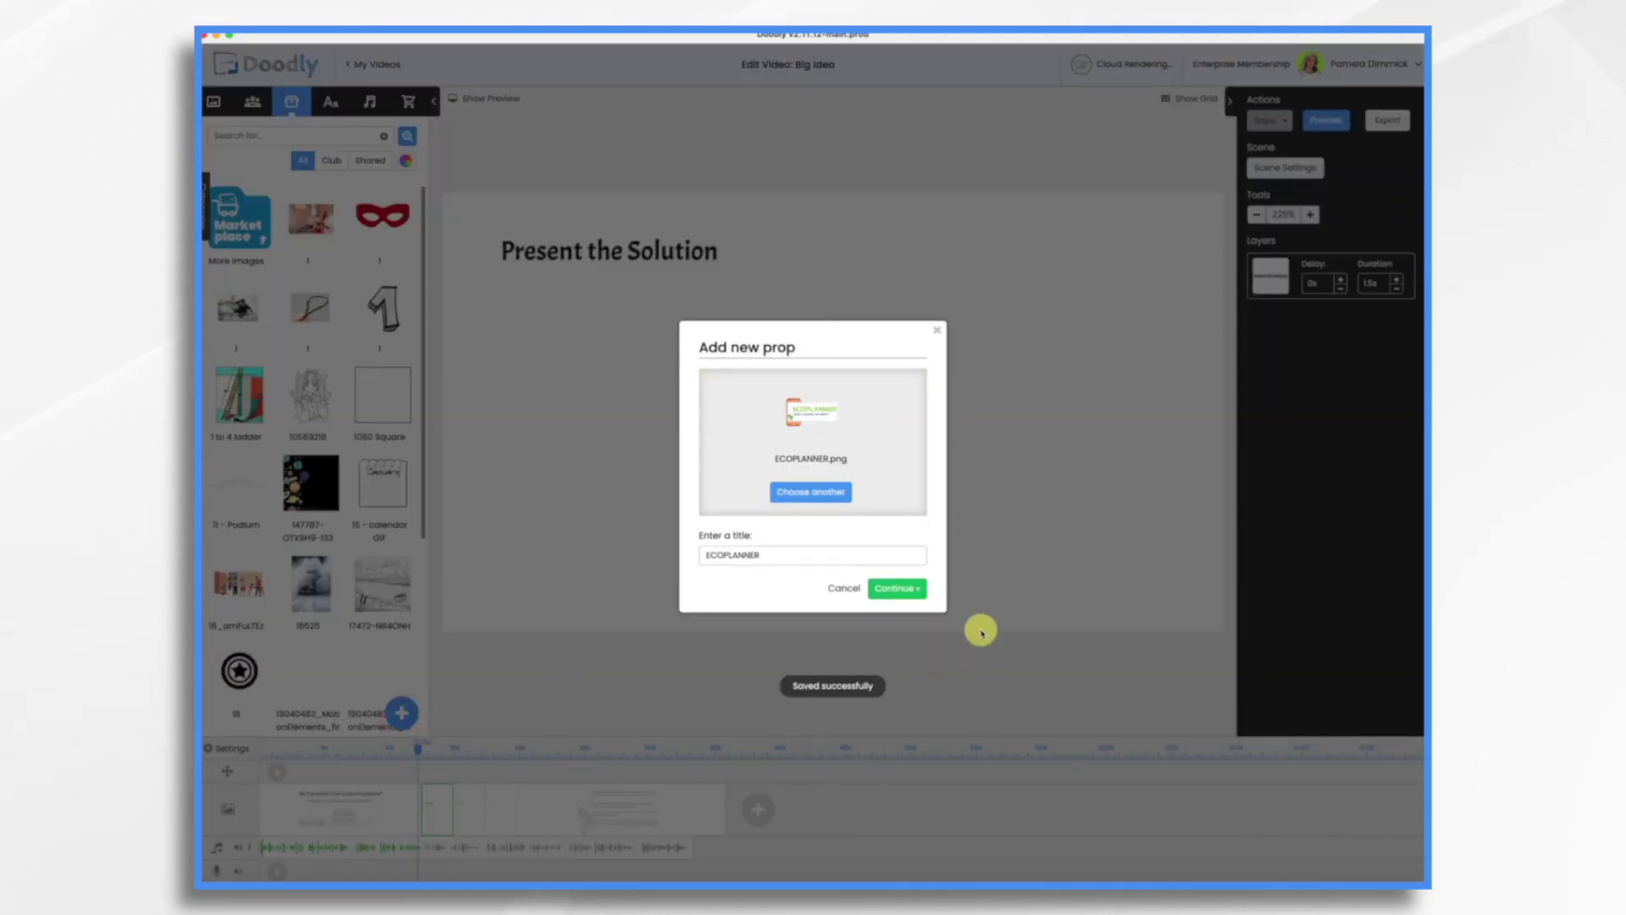
{"action": "left_click", "coordinate": [897, 589]}
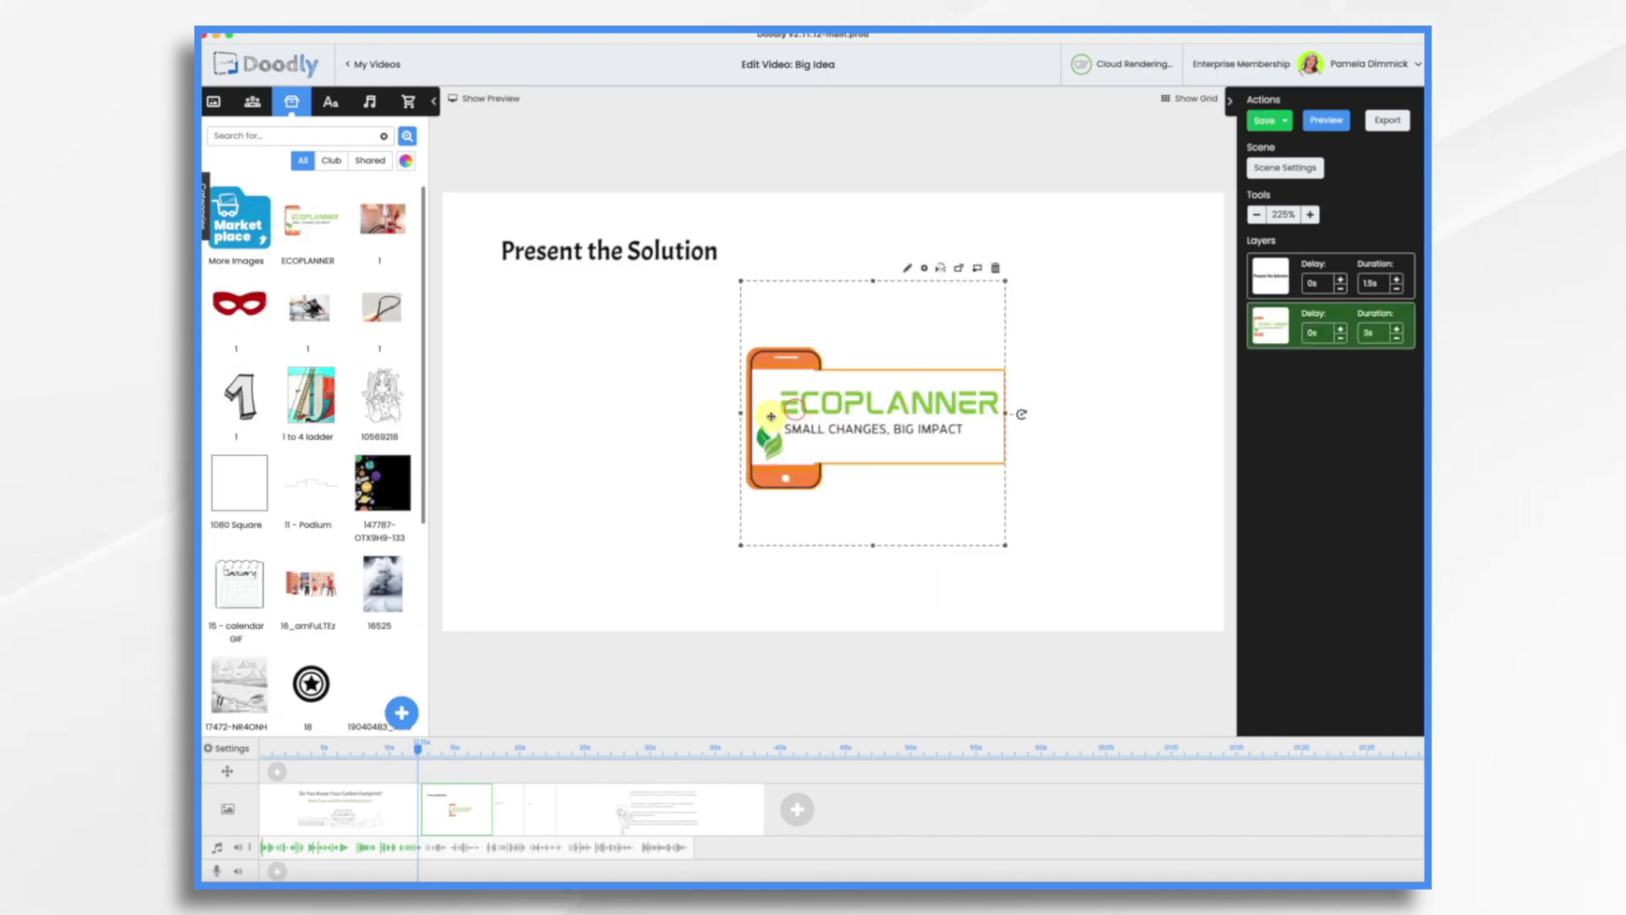
{"action": "left_click_drag", "start_coordinate": [740, 545], "coordinate": [512, 647]}
{"action": "left_click_drag", "start_coordinate": [690, 567], "coordinate": [812, 492]}
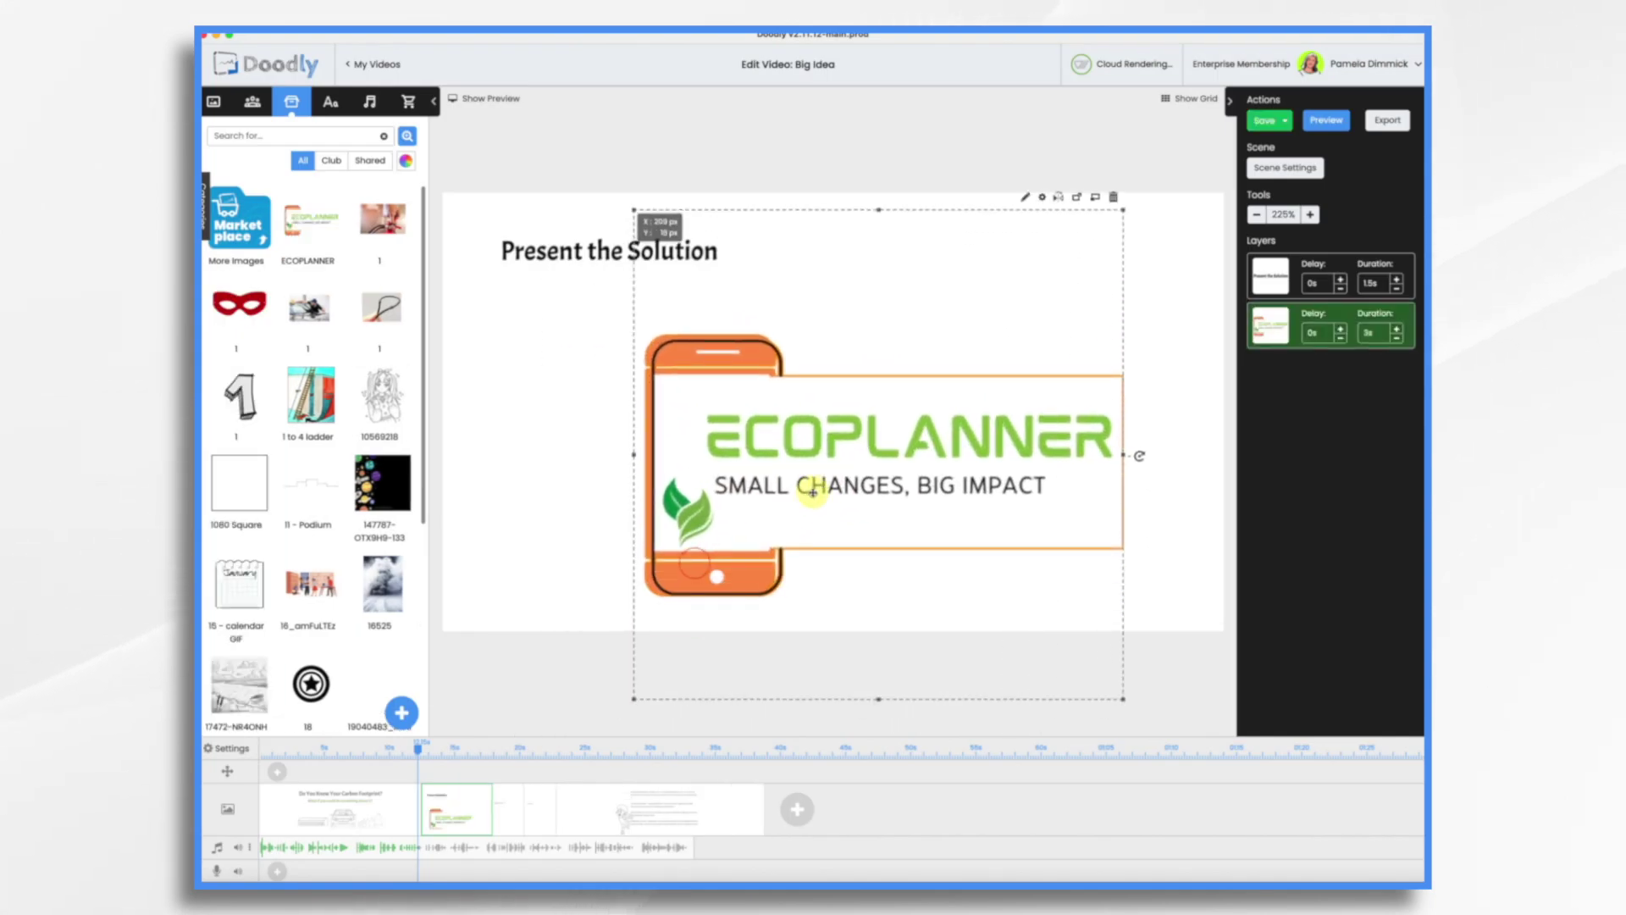
{"action": "left_click_drag", "start_coordinate": [631, 664], "coordinate": [525, 745]}
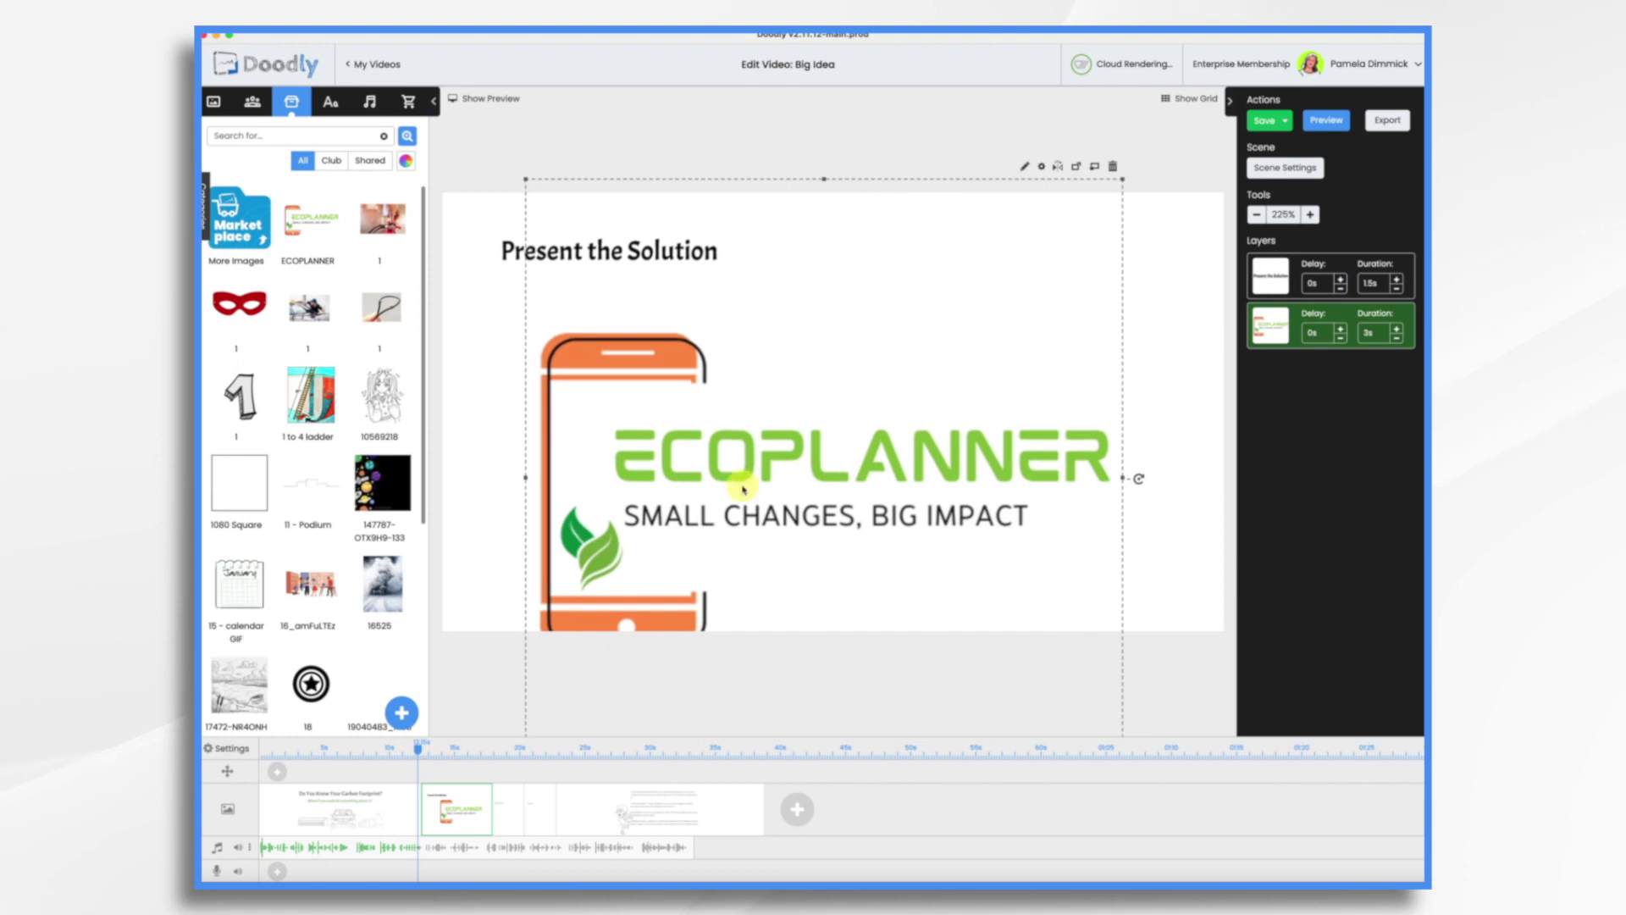
{"action": "left_click_drag", "start_coordinate": [743, 489], "coordinate": [790, 441]}
Step: Delete the Present the Solution heading and bring the preview player back
{"action": "left_click", "coordinate": [704, 251]}
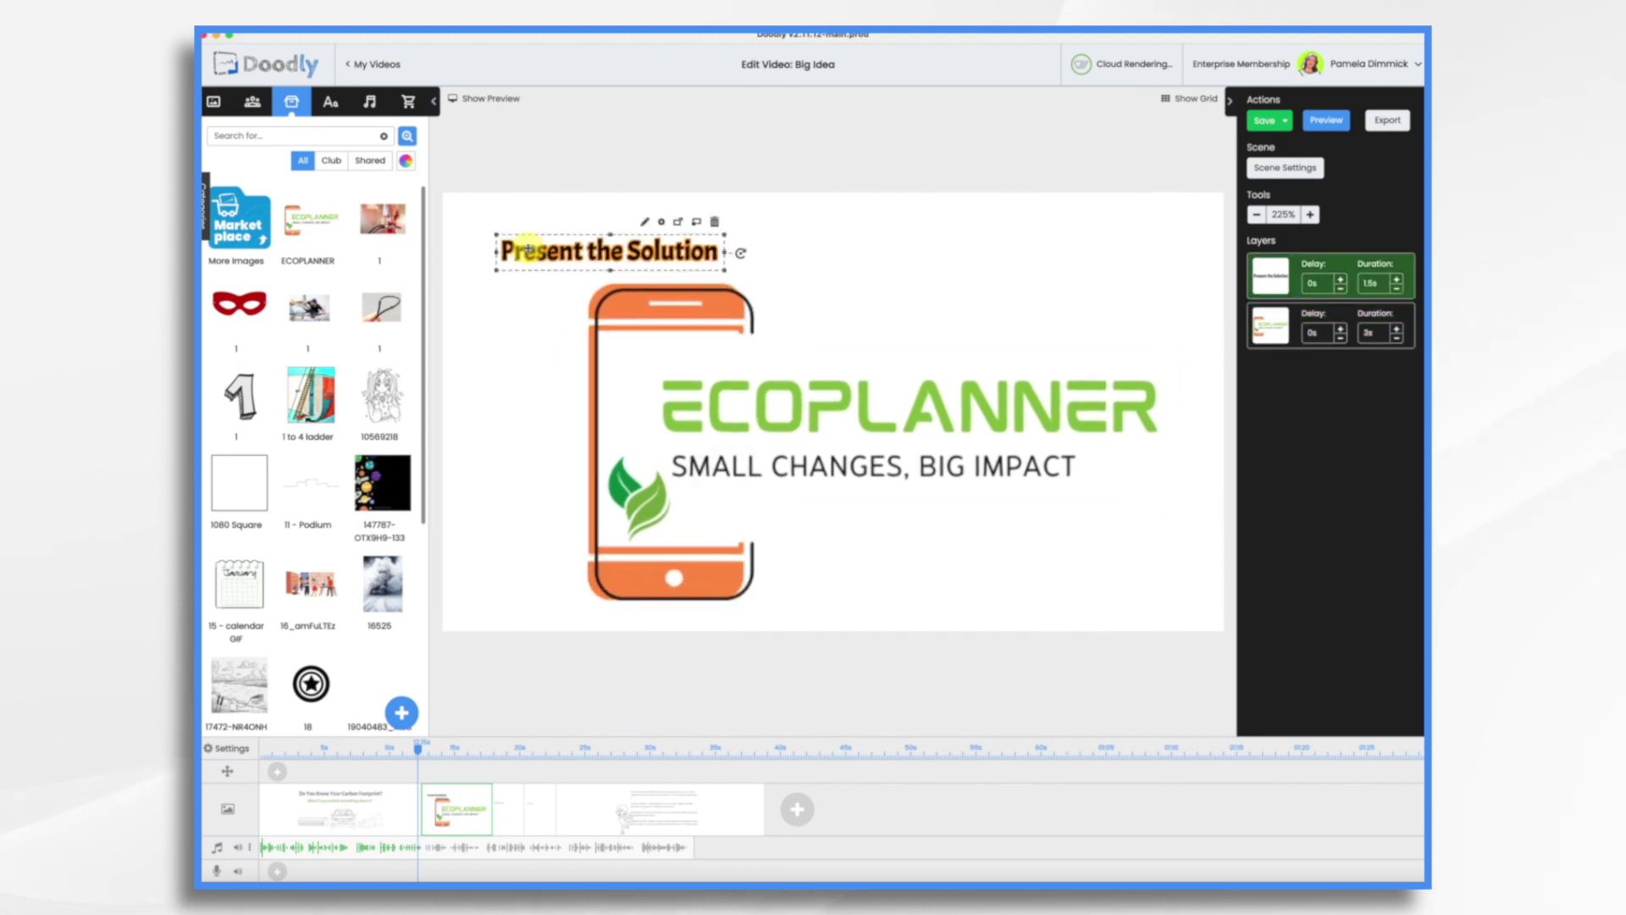
{"action": "left_click", "coordinate": [715, 221]}
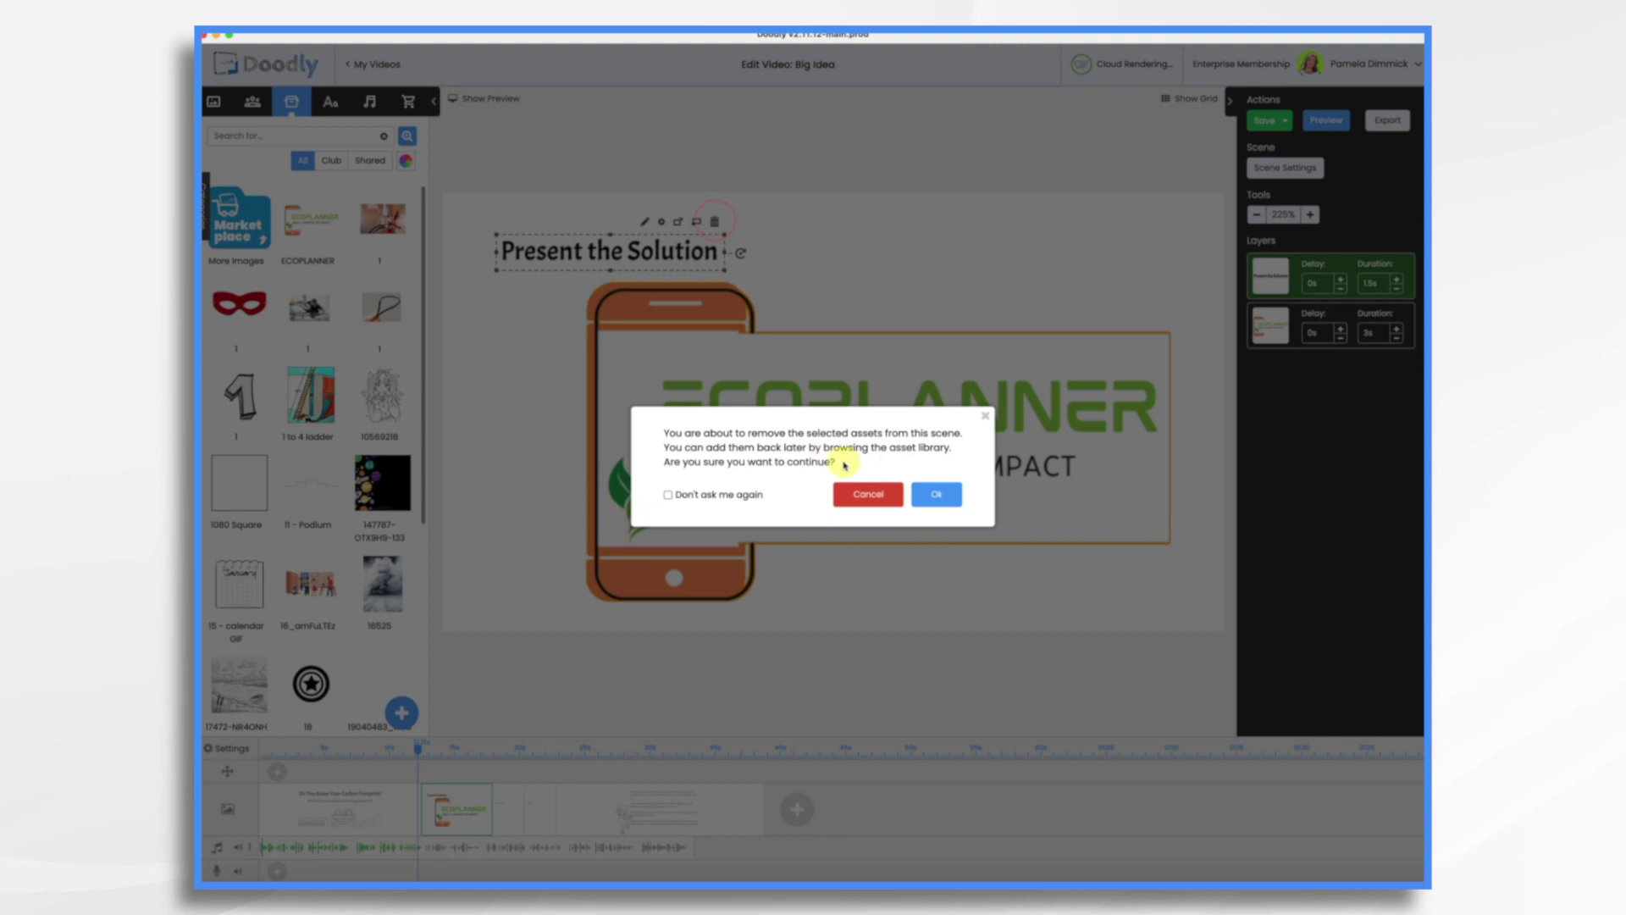
{"action": "left_click", "coordinate": [943, 498]}
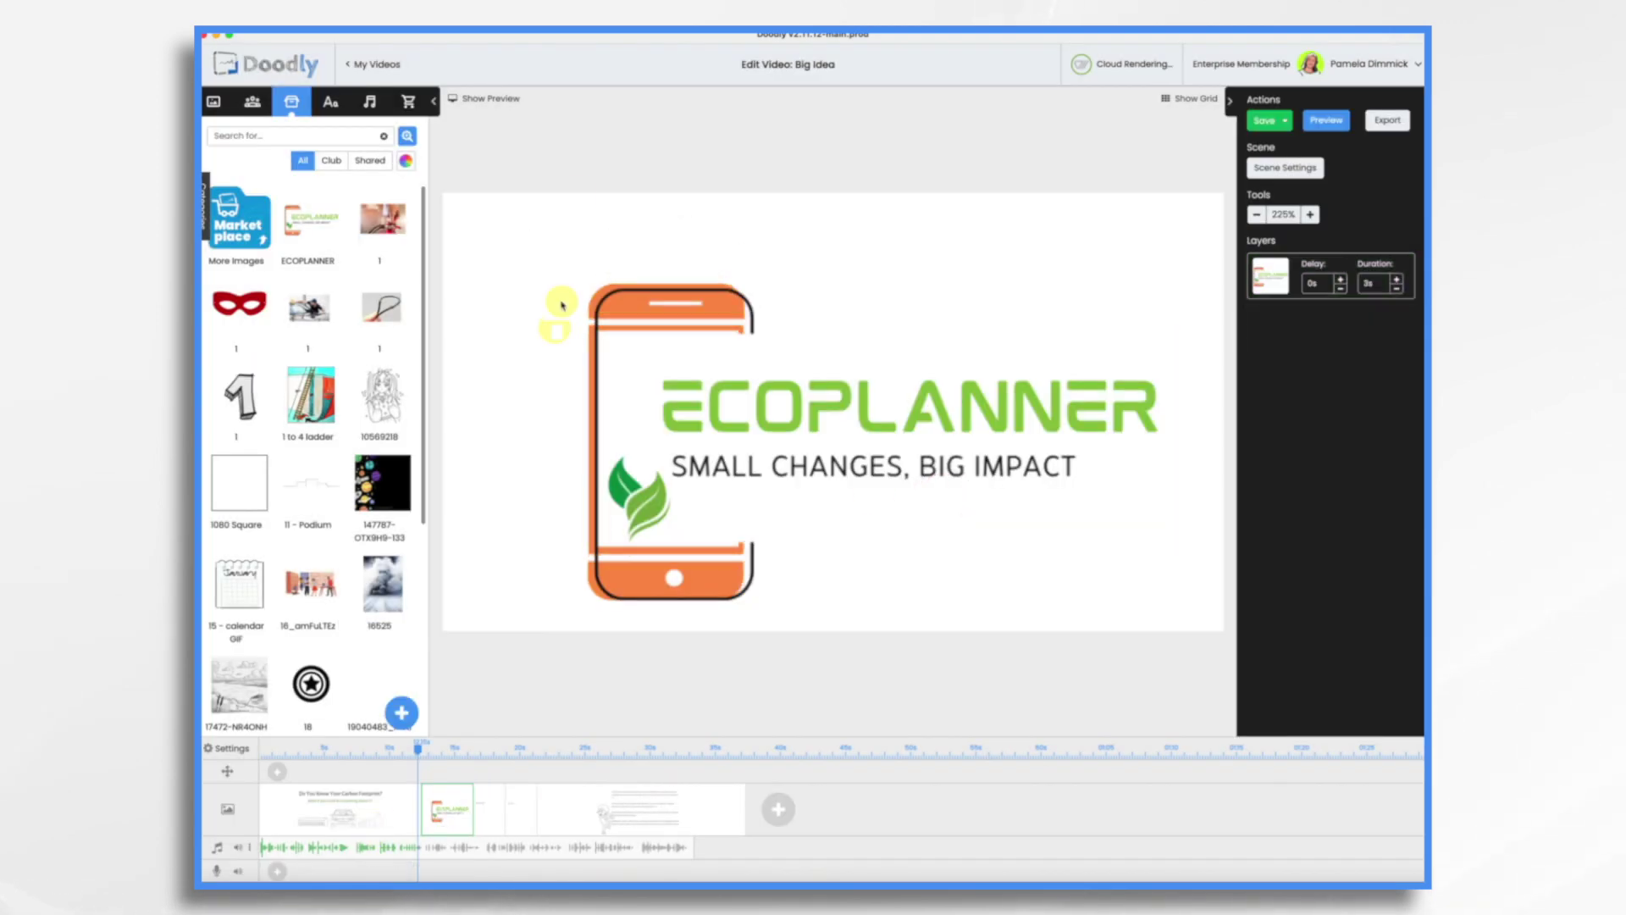
{"action": "left_click", "coordinate": [473, 100]}
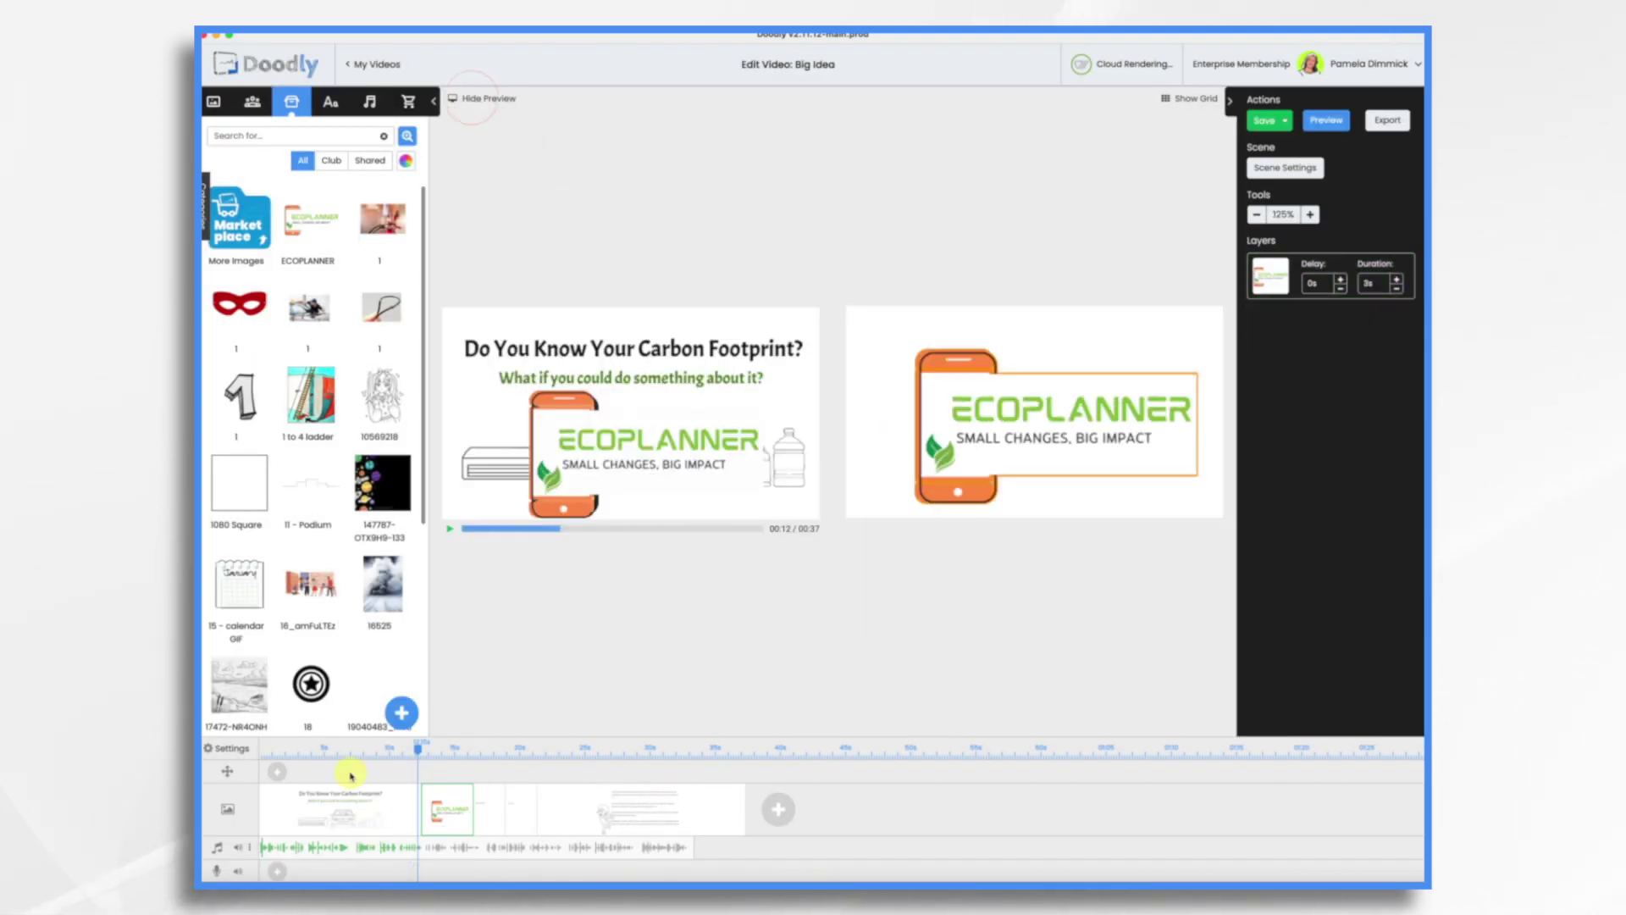
Step: Shorten the ECOPLANNER logo's draw duration from 3s to 0.5s, then rewind the preview
{"action": "mouse_move", "coordinate": [418, 749]}
{"action": "left_mouse_down"}
{"action": "mouse_move", "coordinate": [359, 751]}
{"action": "mouse_move", "coordinate": [467, 760]}
{"action": "mouse_move", "coordinate": [454, 760]}
{"action": "left_mouse_up"}
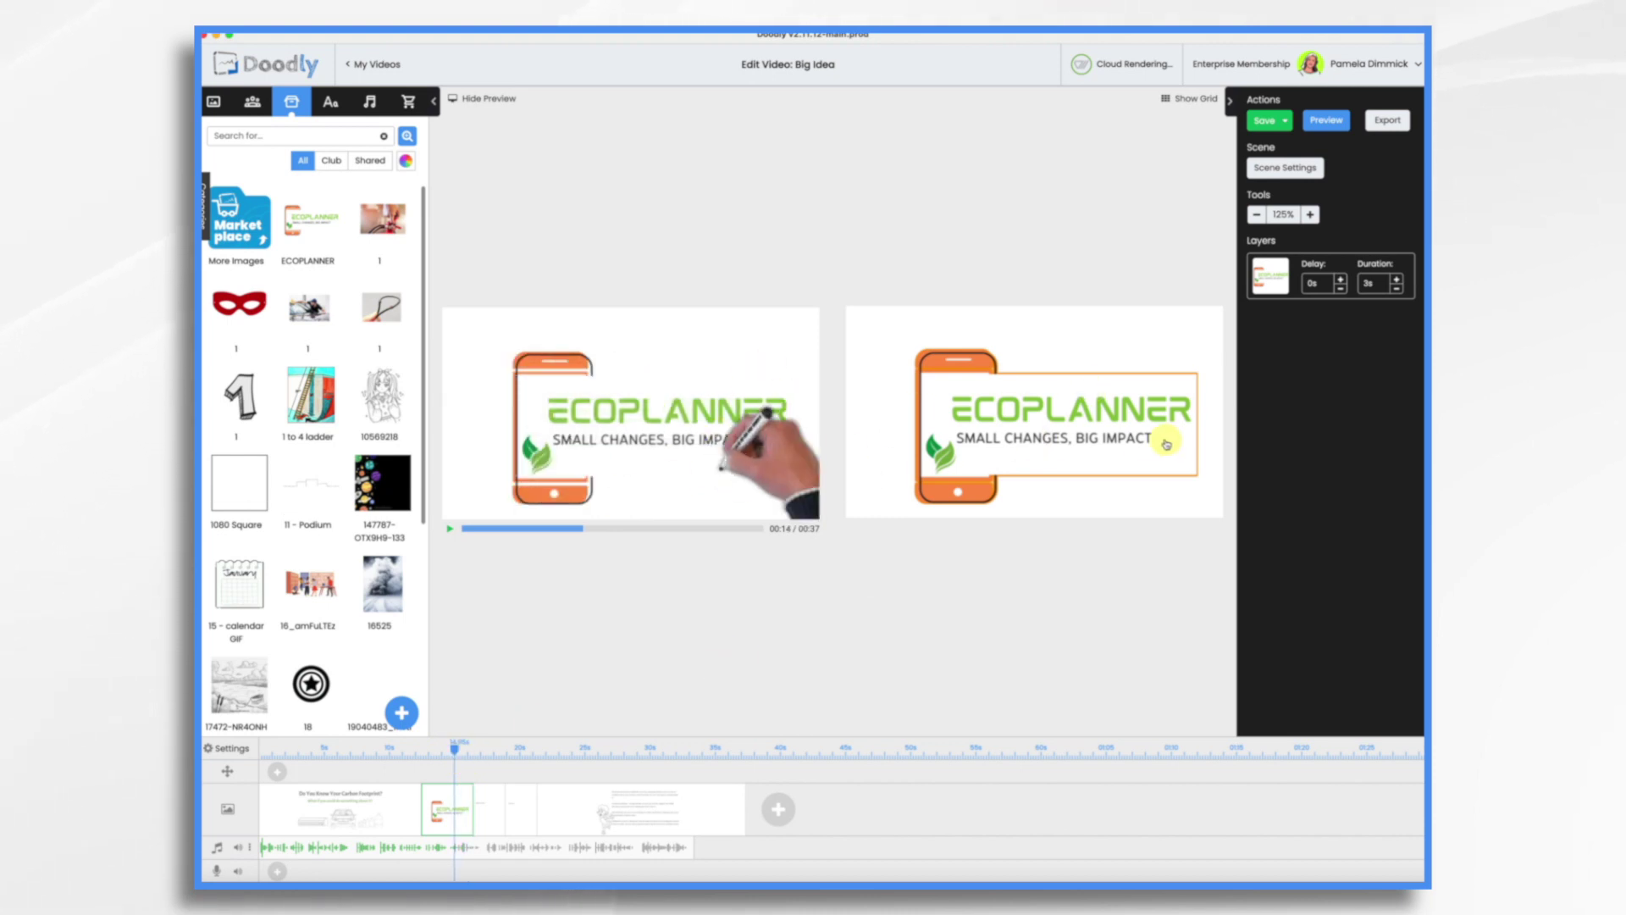
{"action": "left_click", "coordinate": [1097, 435]}
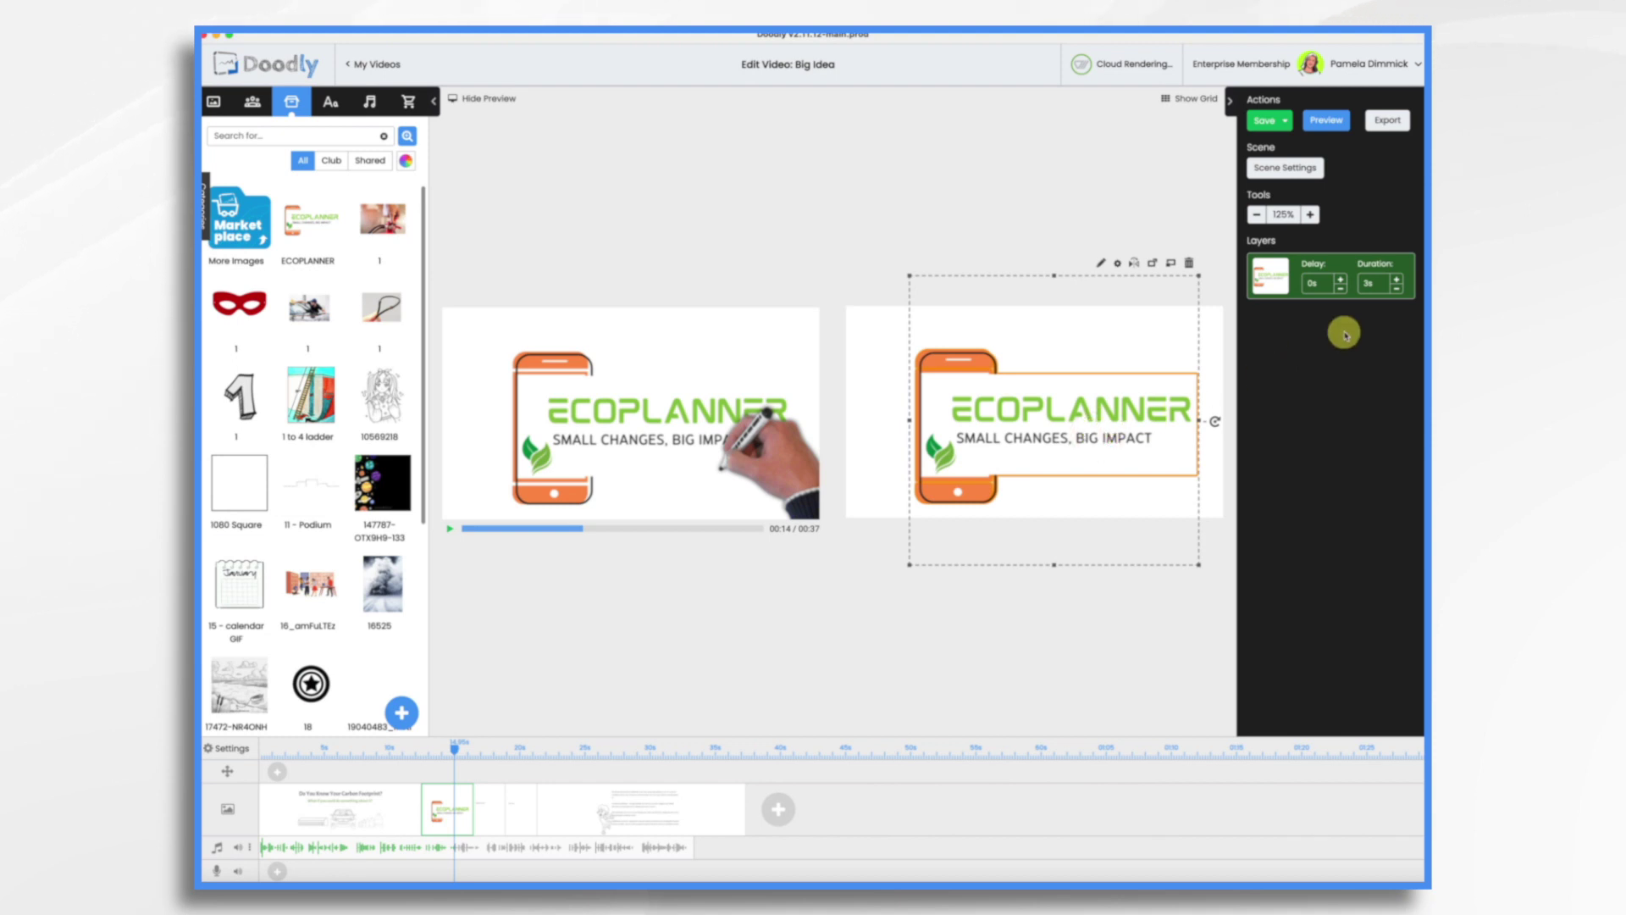
{"action": "left_click", "coordinate": [1397, 291]}
{"action": "left_click", "coordinate": [1398, 291]}
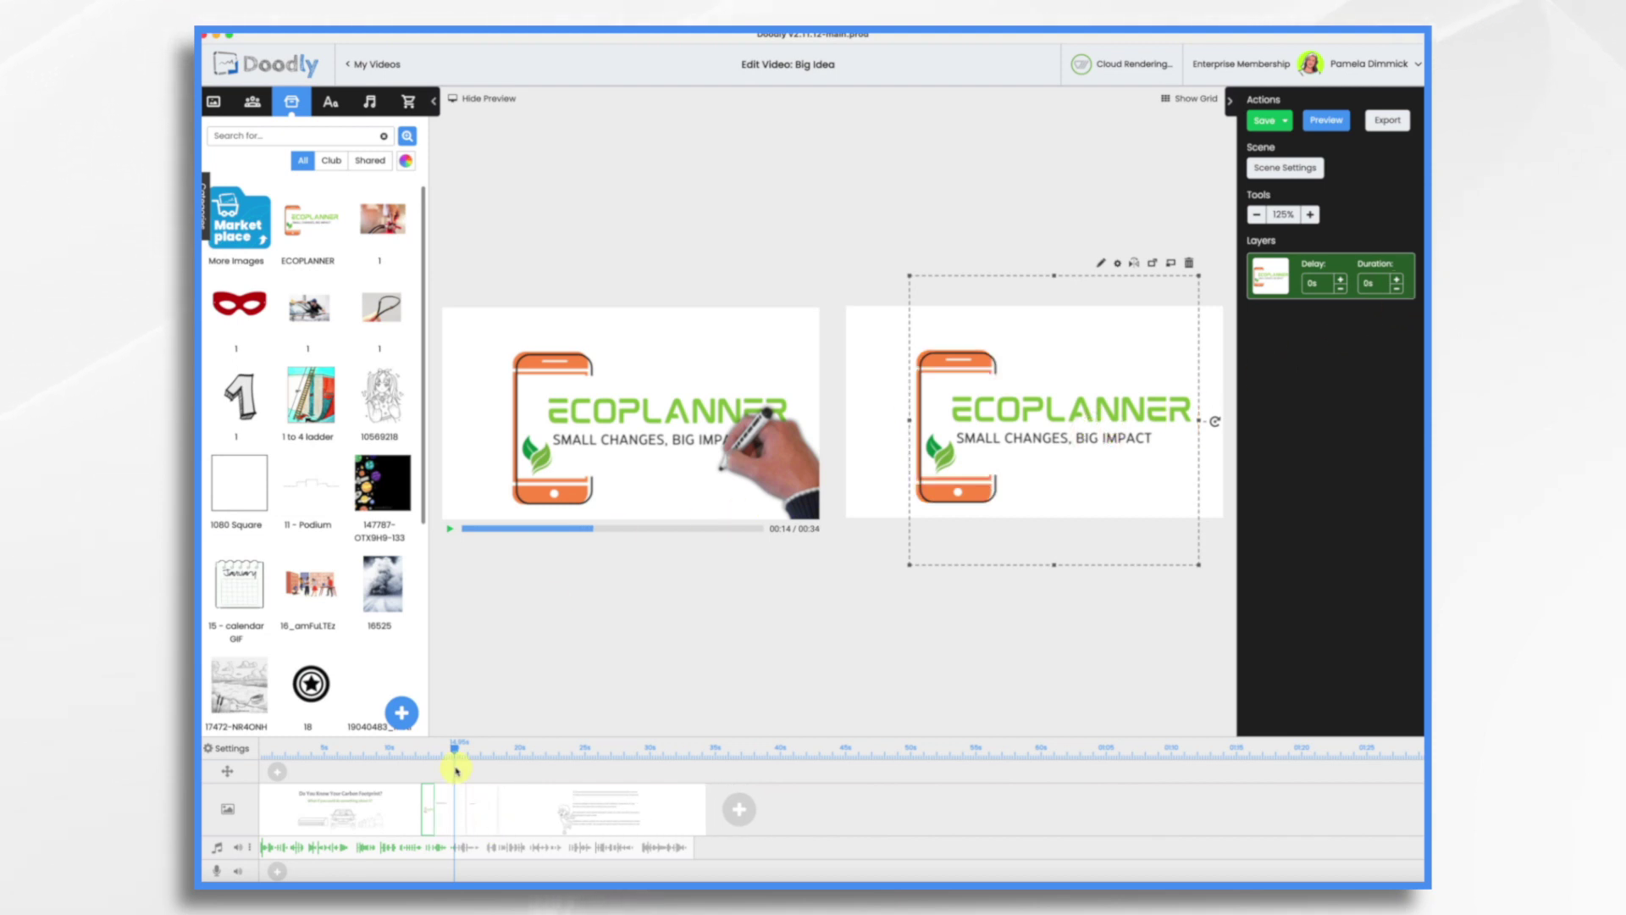
{"action": "left_click", "coordinate": [424, 751]}
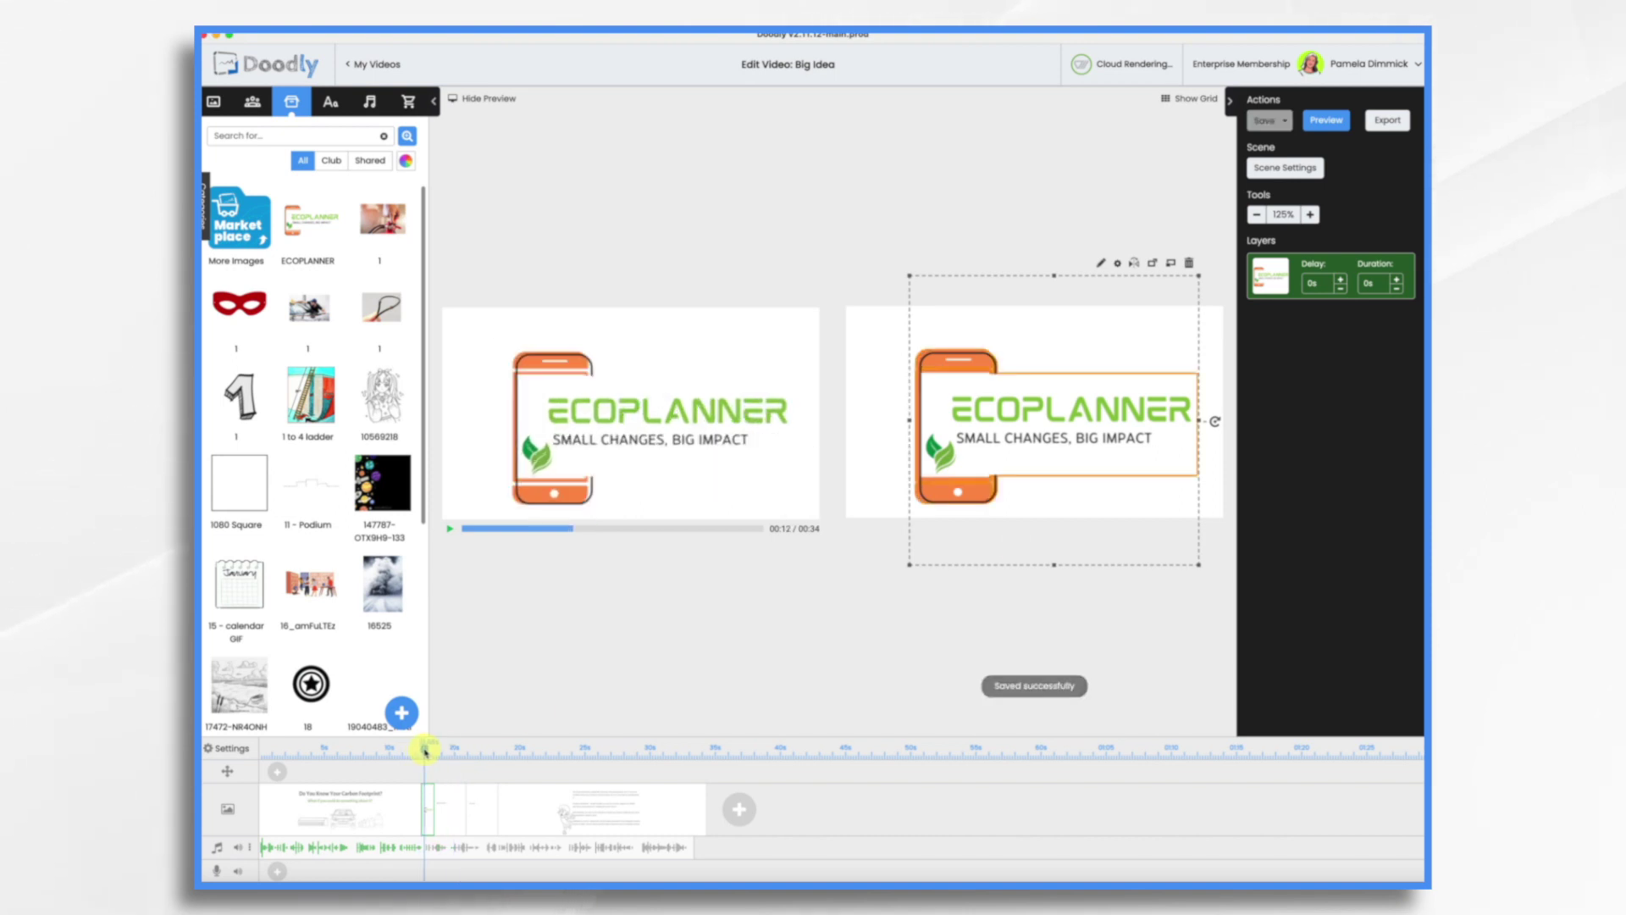
{"action": "left_click", "coordinate": [479, 99]}
Step: Add an Architects Daughter 'Track activities' caption above the logo
{"action": "left_click", "coordinate": [330, 103]}
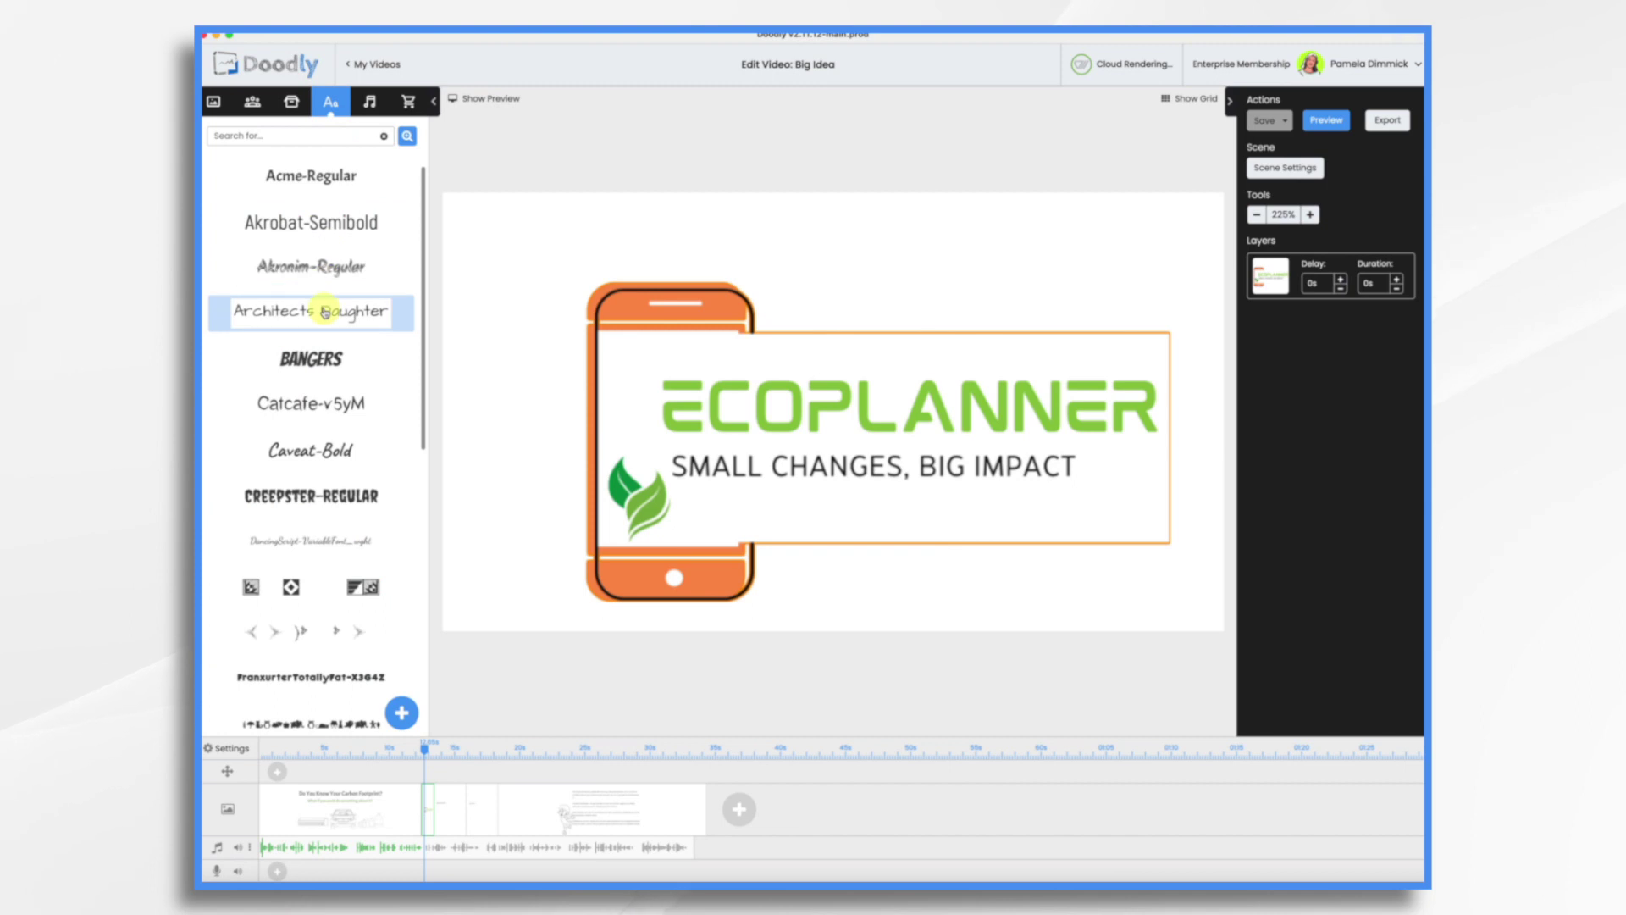
{"action": "left_click_drag", "start_coordinate": [324, 311], "coordinate": [795, 245]}
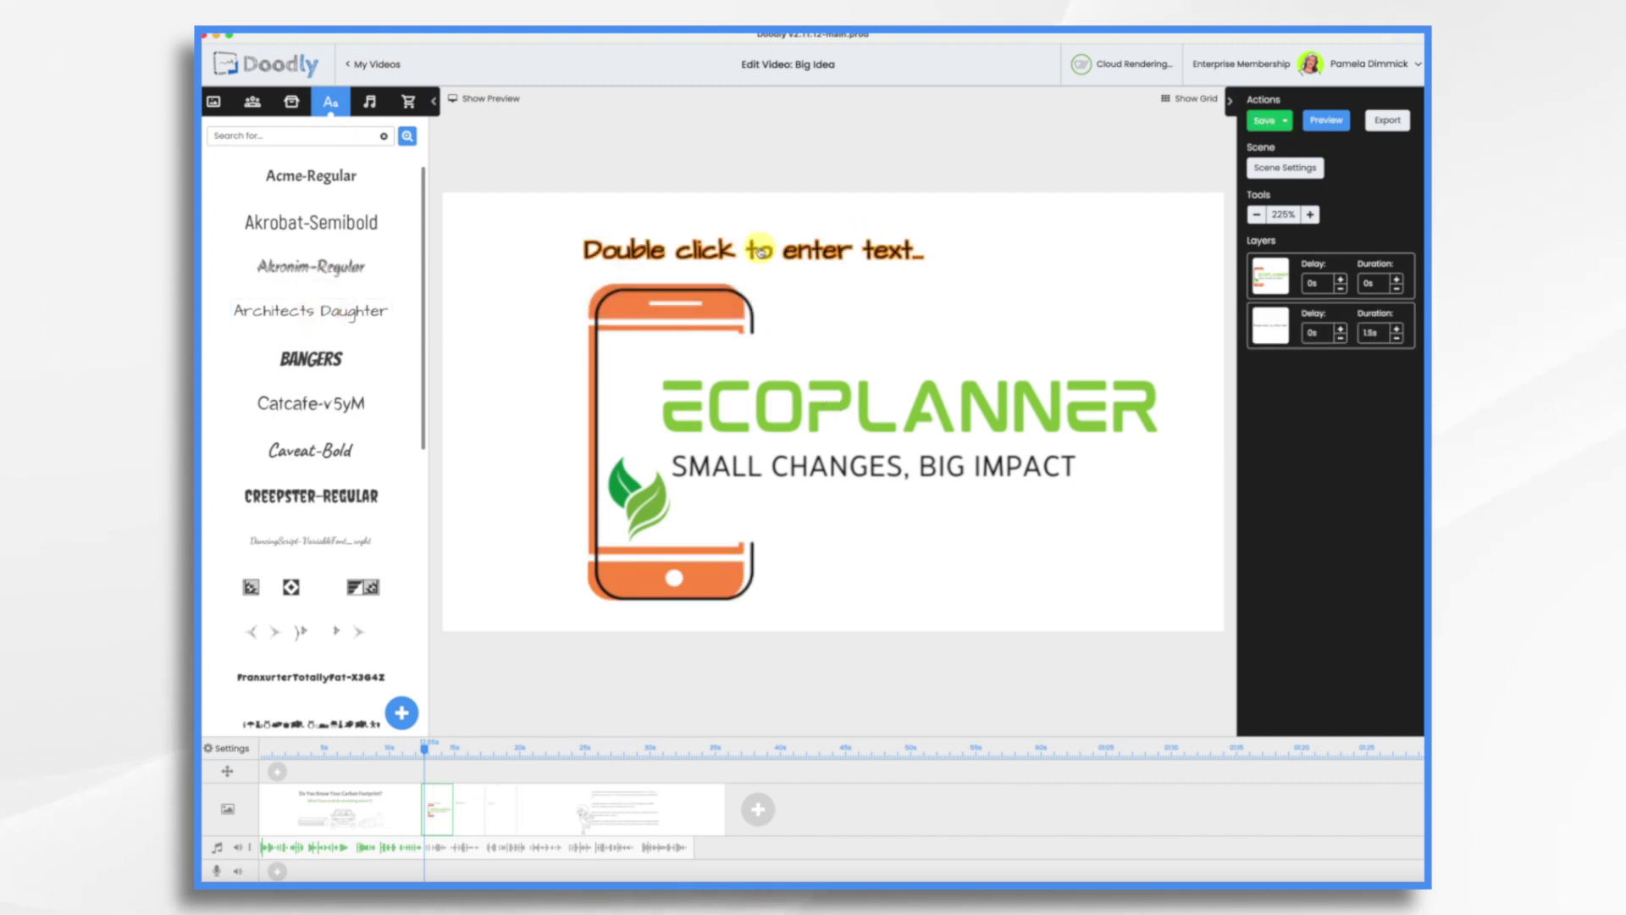
{"action": "left_click", "coordinate": [762, 250]}
{"action": "double_click", "coordinate": [786, 251]}
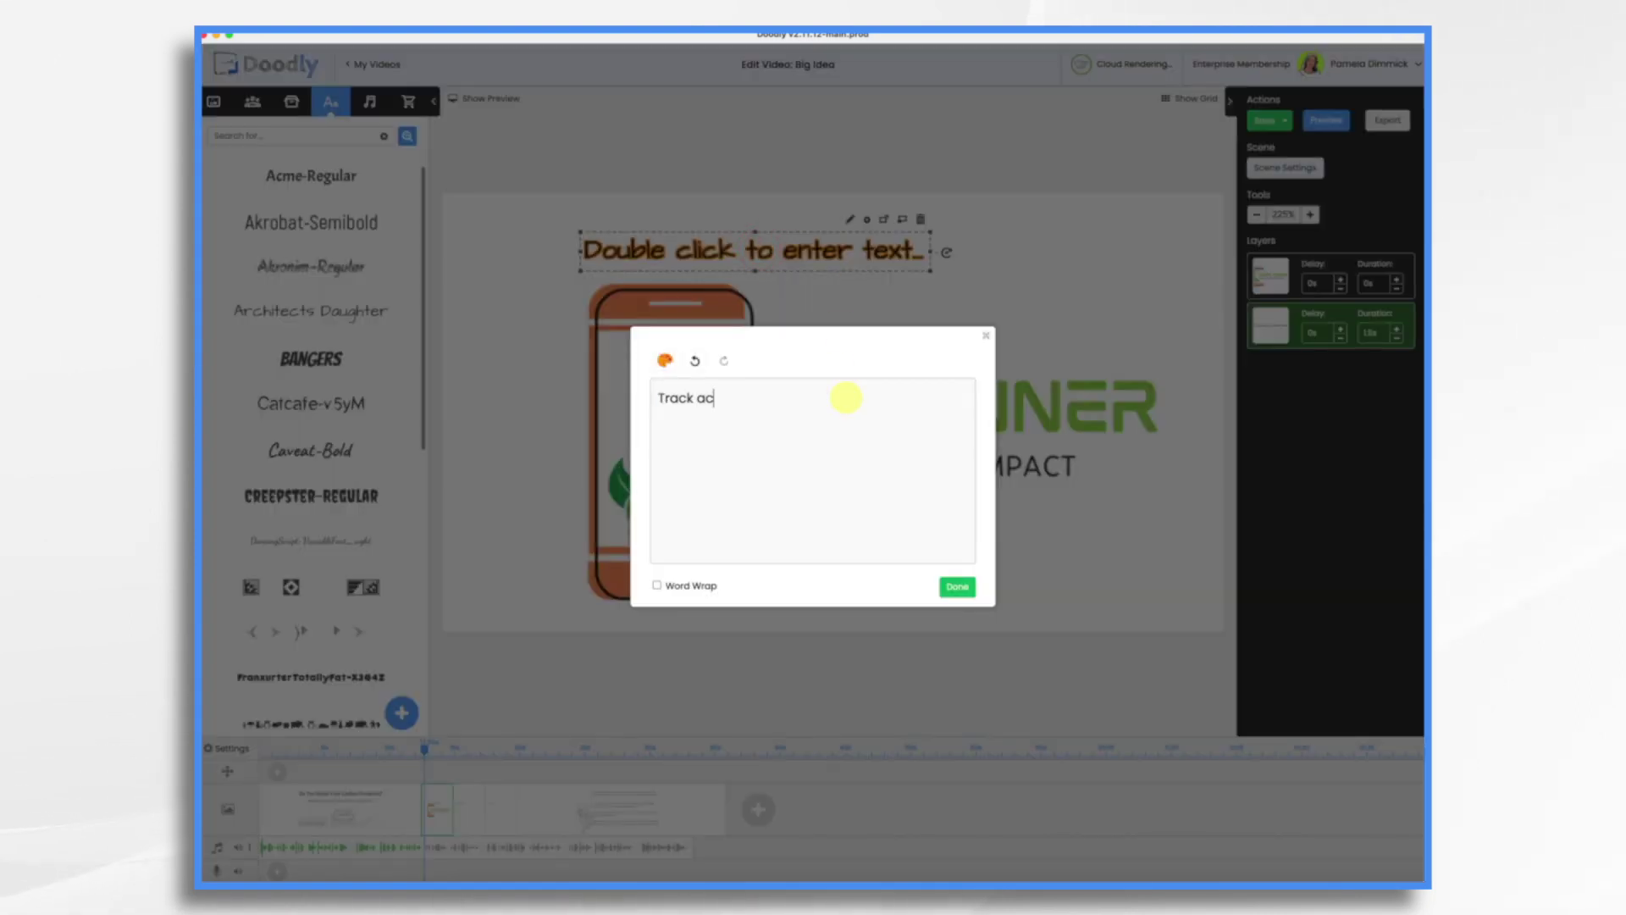
{"action": "left_click", "coordinate": [957, 586]}
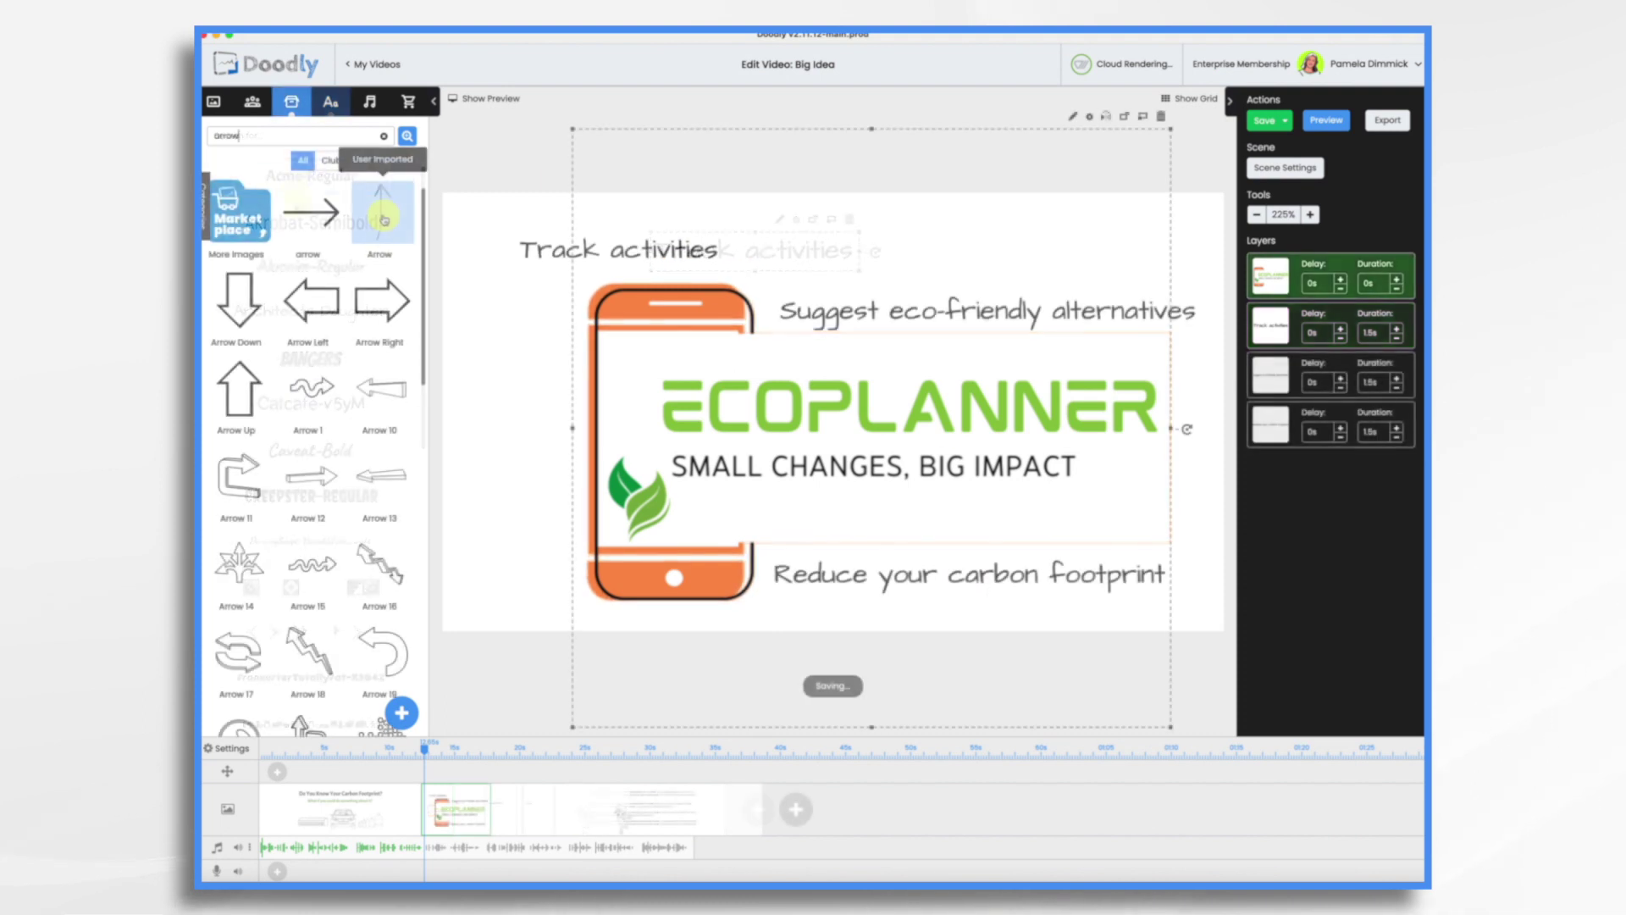
Step: Add an arrow image, then size, rotate and position it pointing at the phone logo
{"action": "mouse_move", "coordinate": [381, 216]}
{"action": "left_mouse_down"}
{"action": "mouse_move", "coordinate": [765, 267]}
{"action": "mouse_move", "coordinate": [849, 258]}
{"action": "mouse_move", "coordinate": [831, 160]}
{"action": "mouse_move", "coordinate": [885, 201]}
{"action": "mouse_move", "coordinate": [850, 151]}
{"action": "mouse_move", "coordinate": [766, 288]}
{"action": "left_mouse_up"}
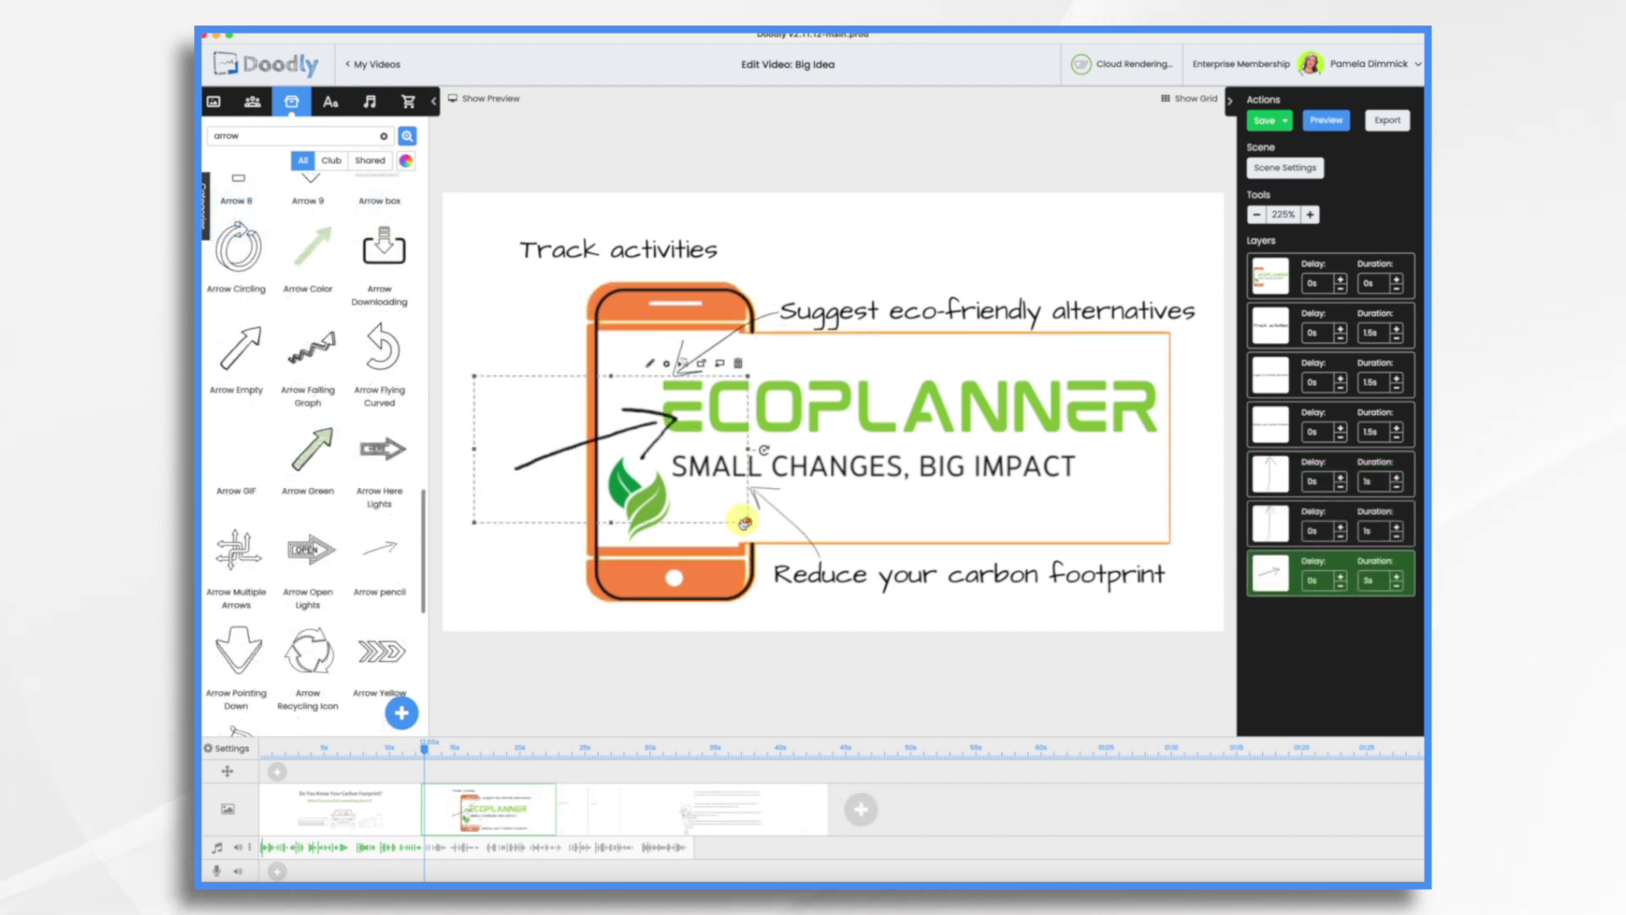
{"action": "left_click_drag", "start_coordinate": [746, 518], "coordinate": [603, 488]}
{"action": "left_click_drag", "start_coordinate": [637, 416], "coordinate": [556, 501]}
{"action": "left_click_drag", "start_coordinate": [540, 420], "coordinate": [584, 307]}
{"action": "left_click_drag", "start_coordinate": [573, 408], "coordinate": [560, 441]}
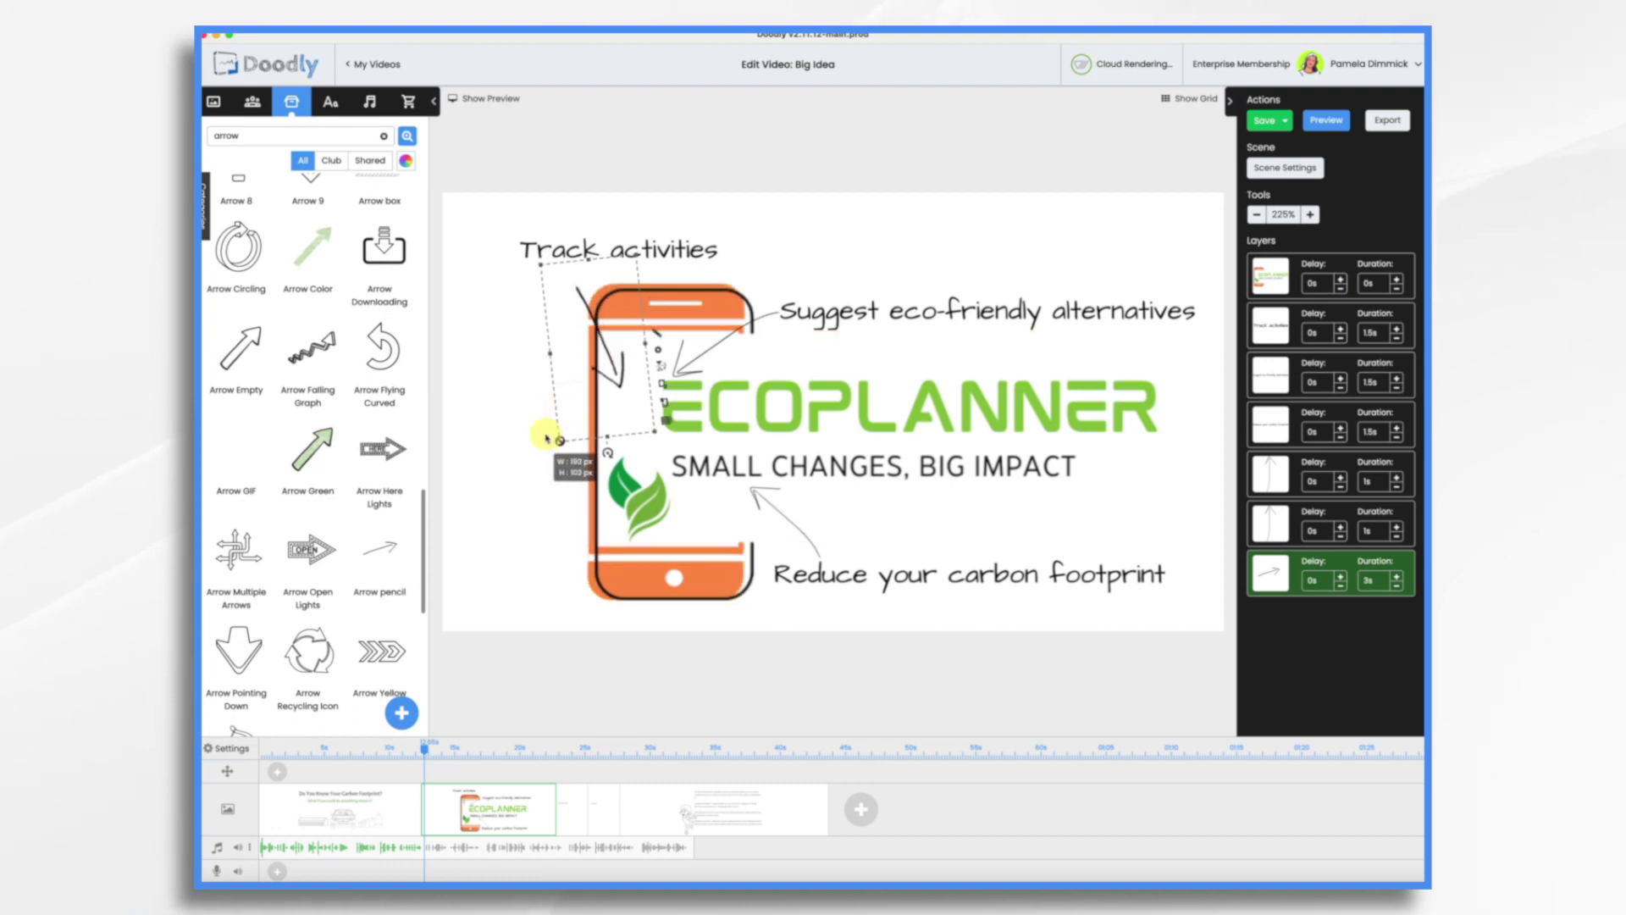
{"action": "left_click_drag", "start_coordinate": [611, 370], "coordinate": [622, 354]}
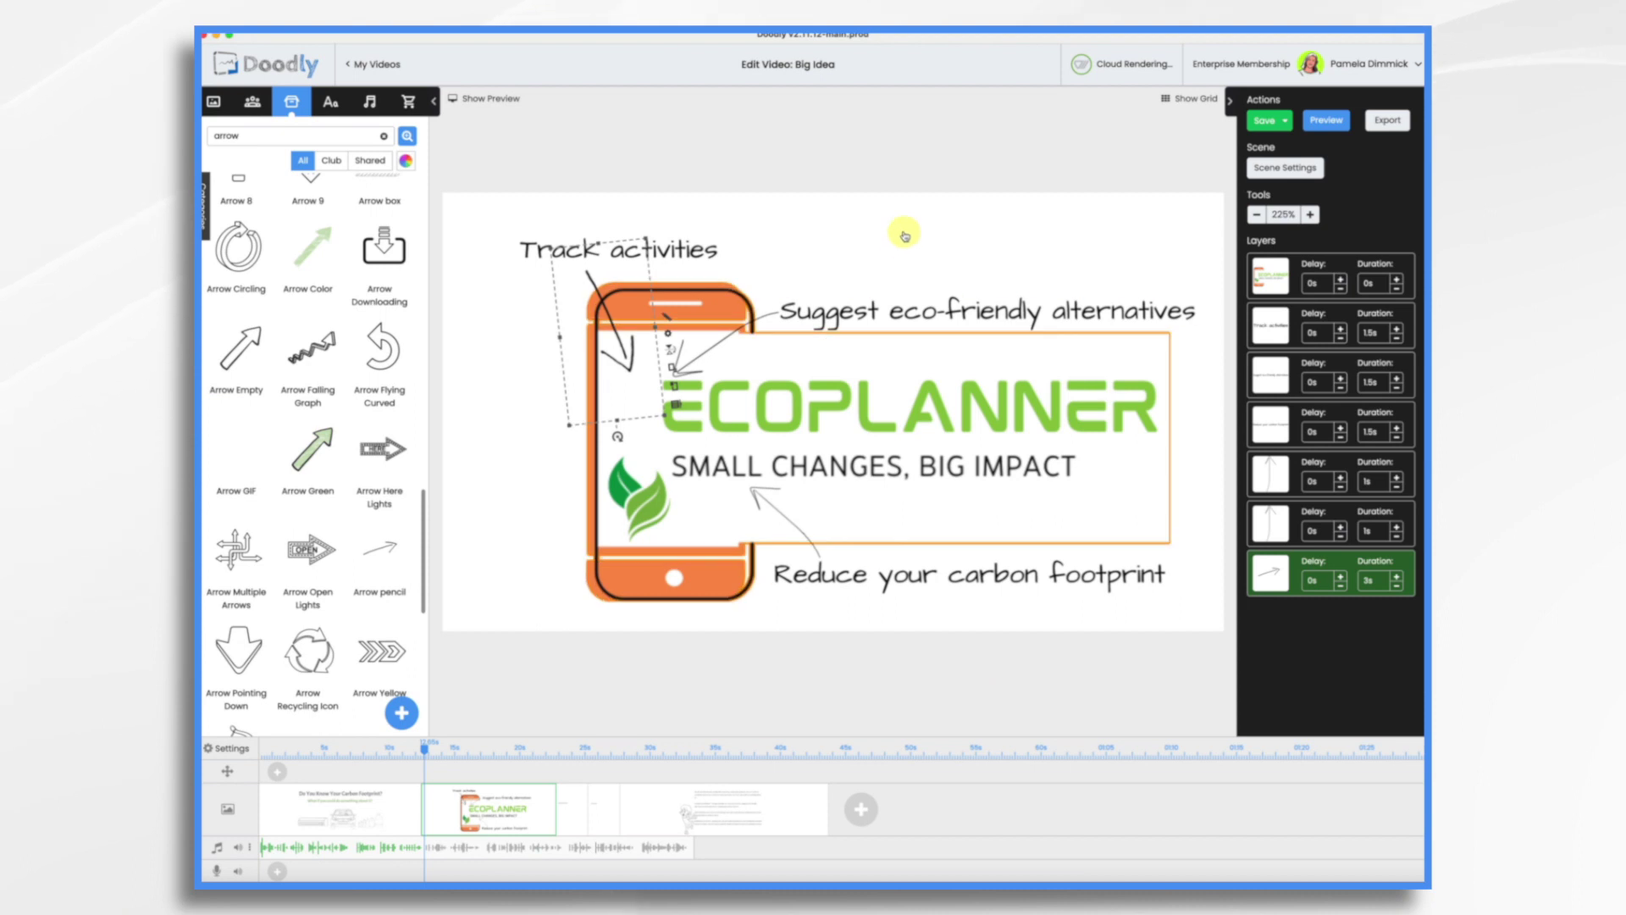
Step: Play the side-by-side preview from 10 seconds, then open the Carbon Footprint scene's settings
{"action": "left_click", "coordinate": [467, 99]}
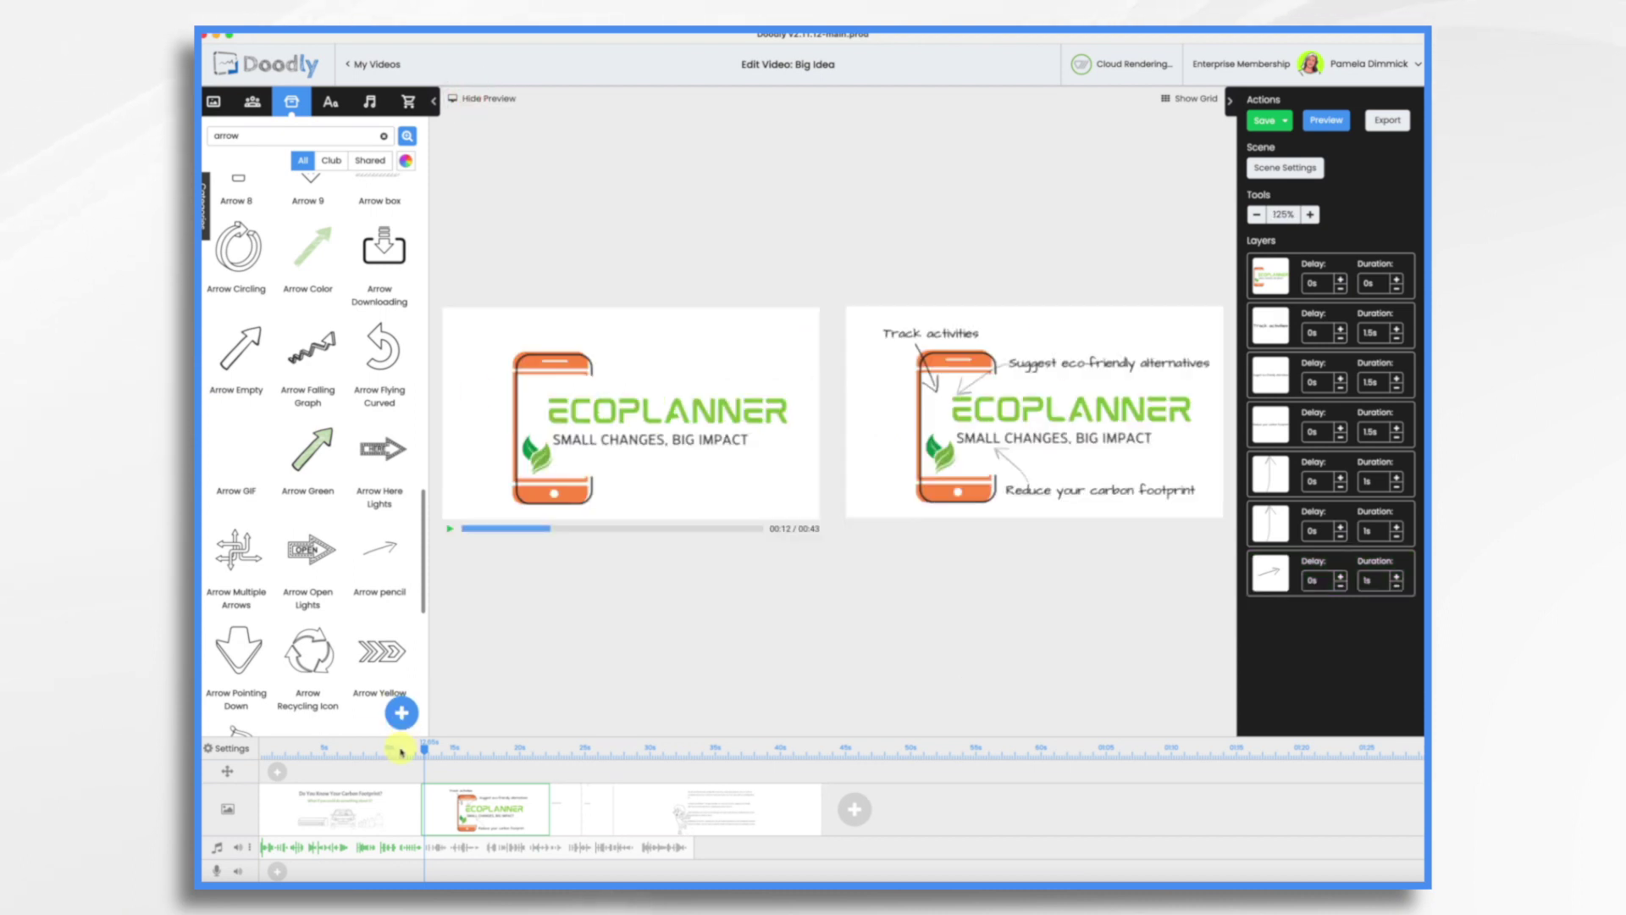
{"action": "left_click", "coordinate": [401, 752]}
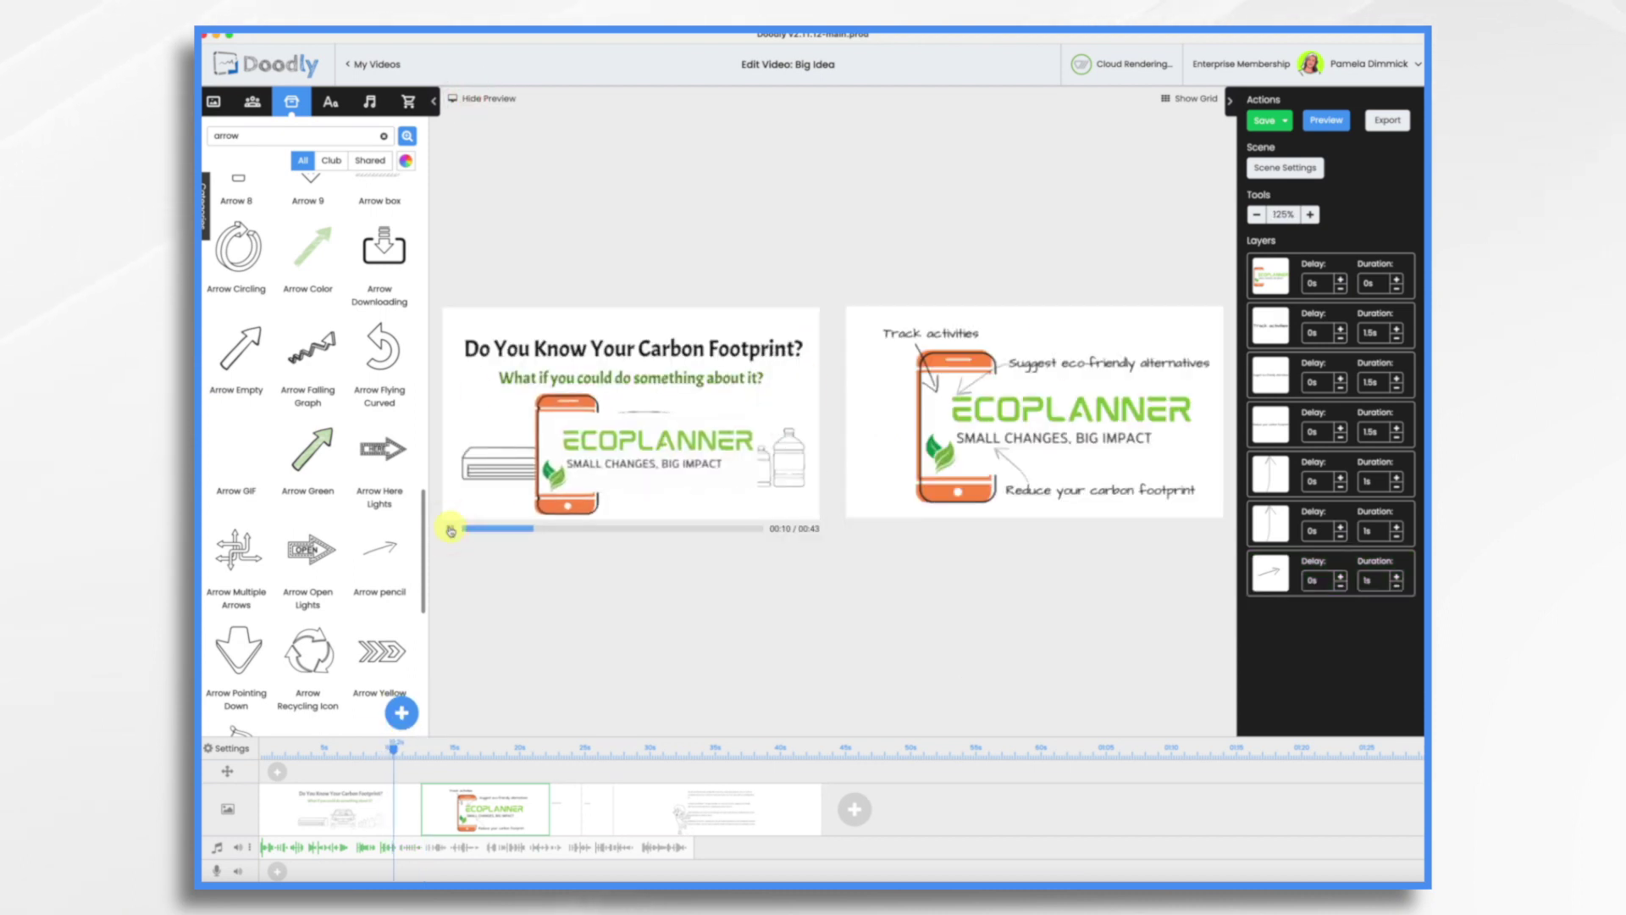
{"action": "left_click", "coordinate": [451, 531]}
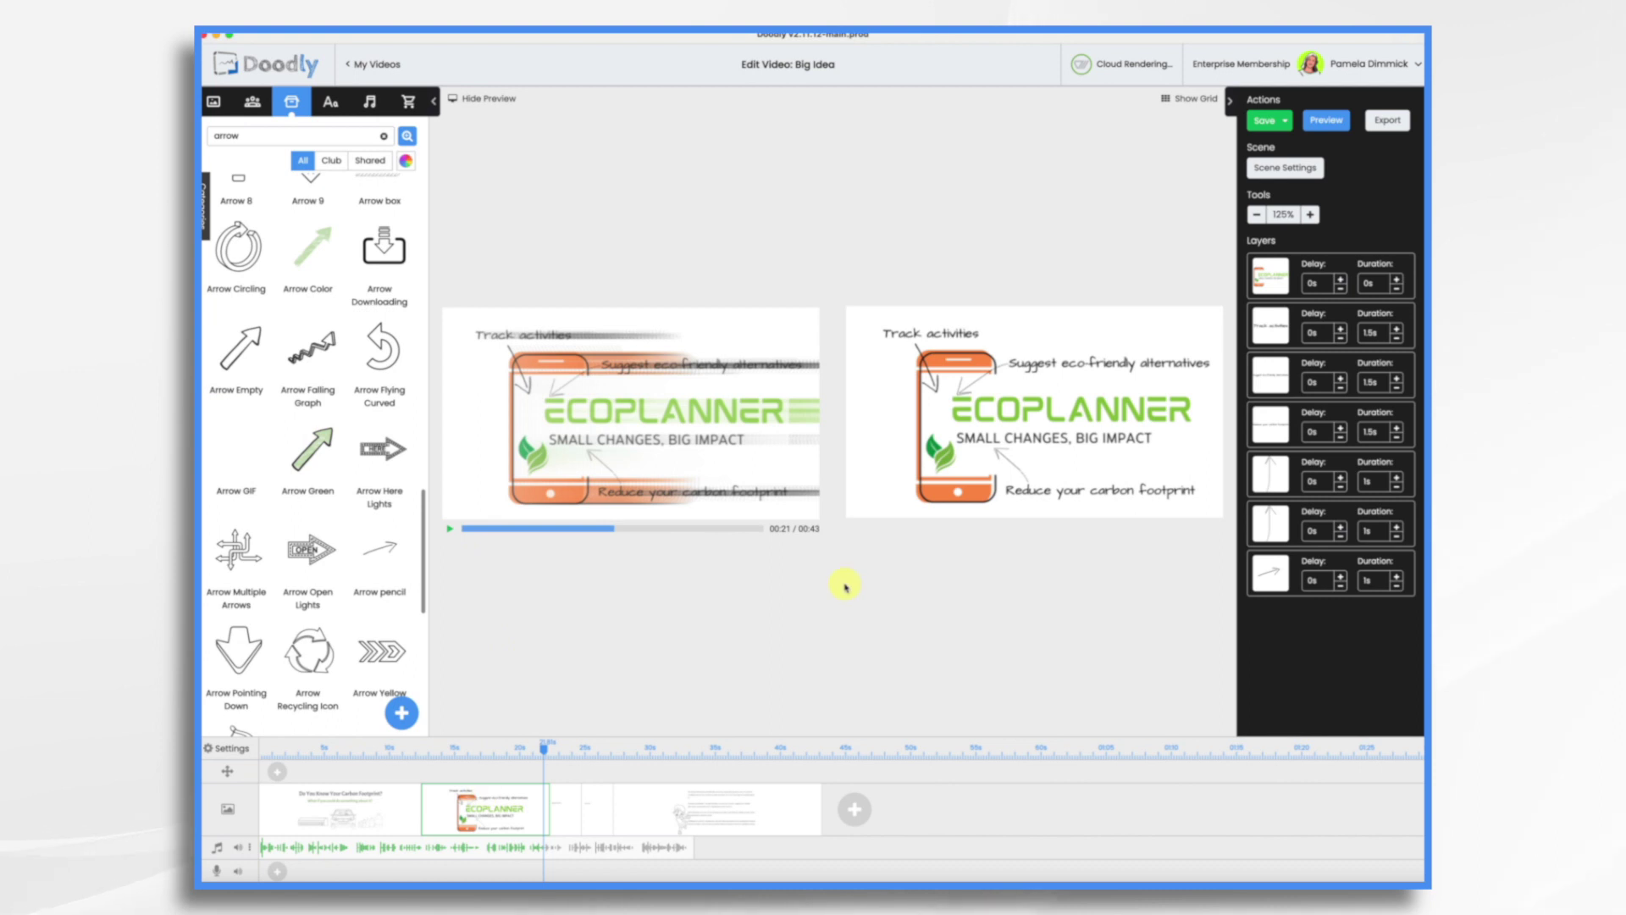
{"action": "left_click", "coordinate": [399, 808]}
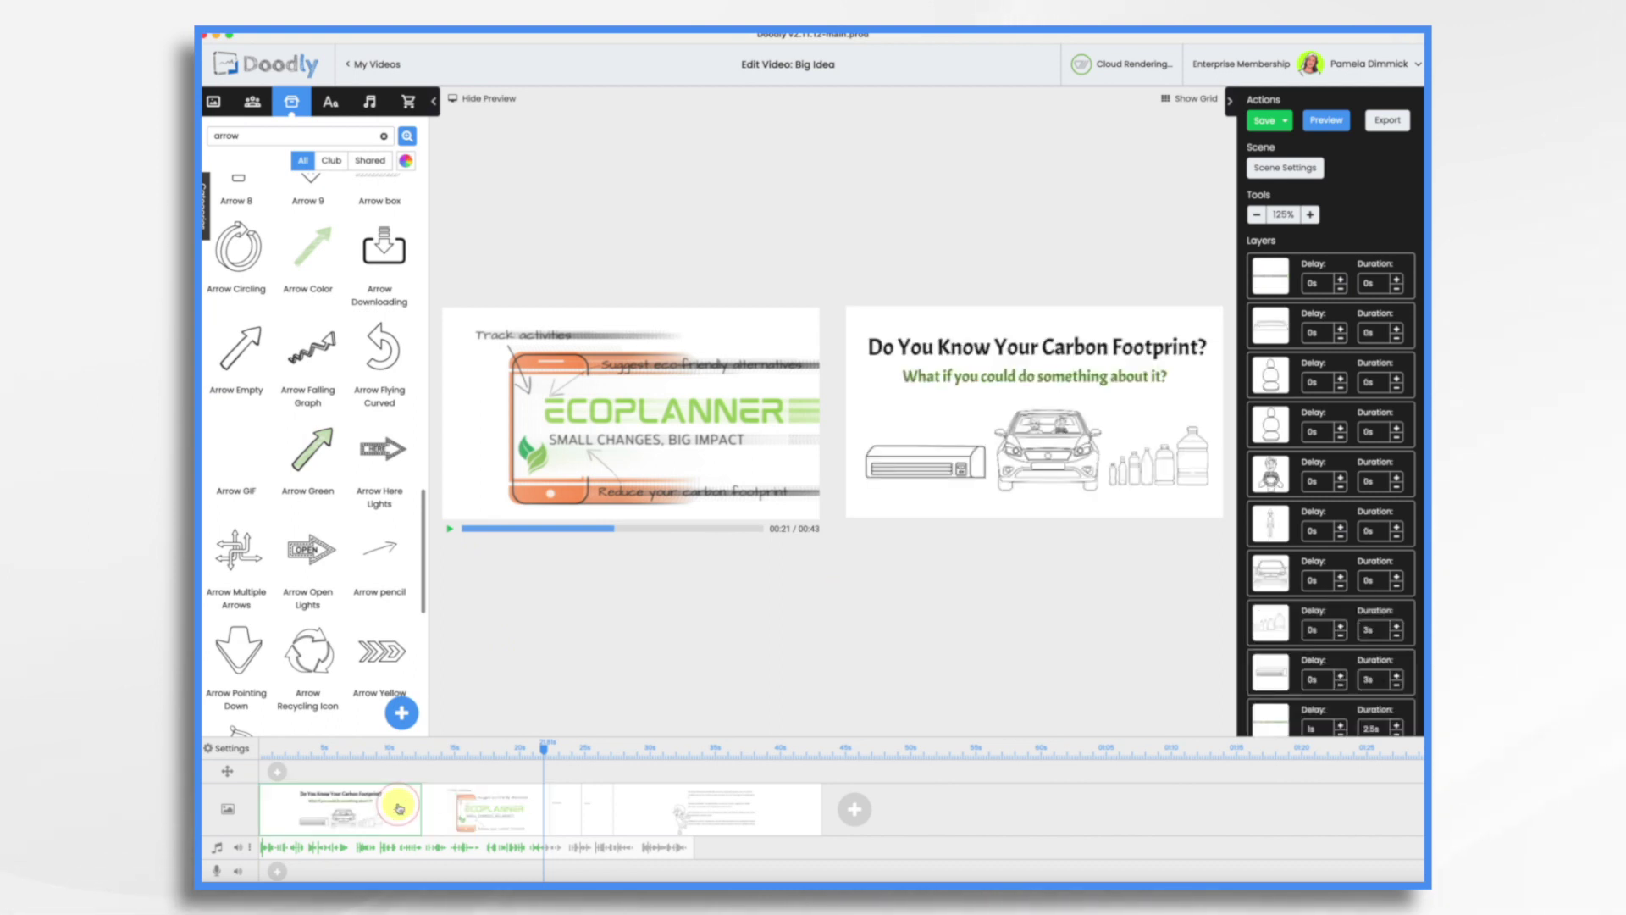
{"action": "left_click", "coordinate": [1296, 169]}
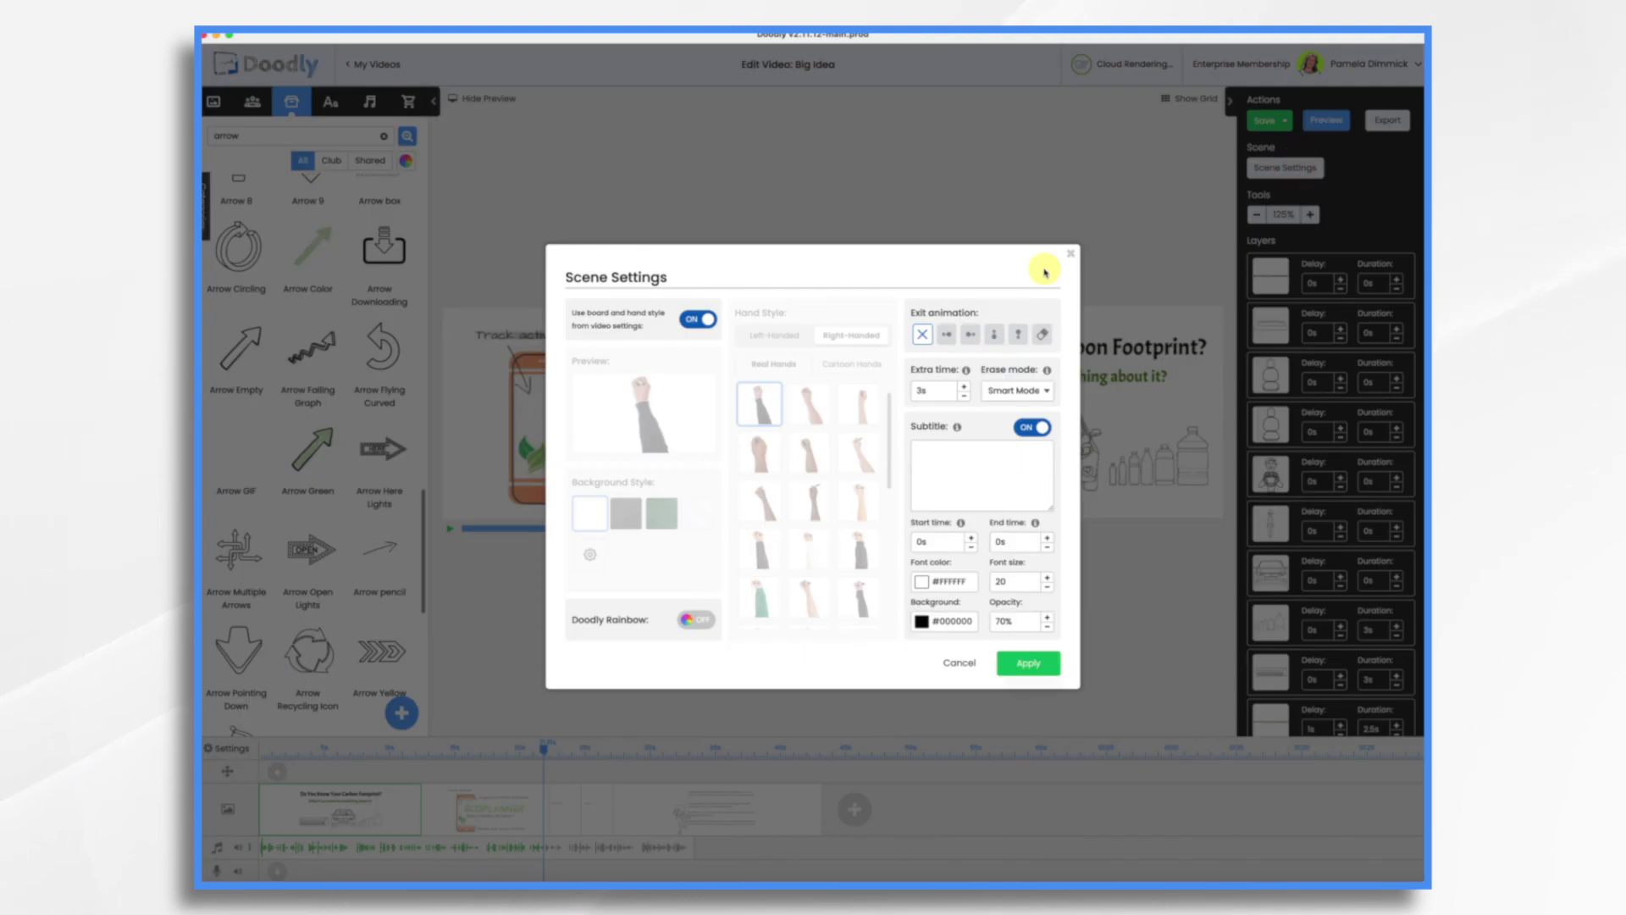
Step: Reduce the scene's extra time, set arrow layers 5–7 to 0.5s, and replay from 11s
{"action": "left_click", "coordinate": [967, 399]}
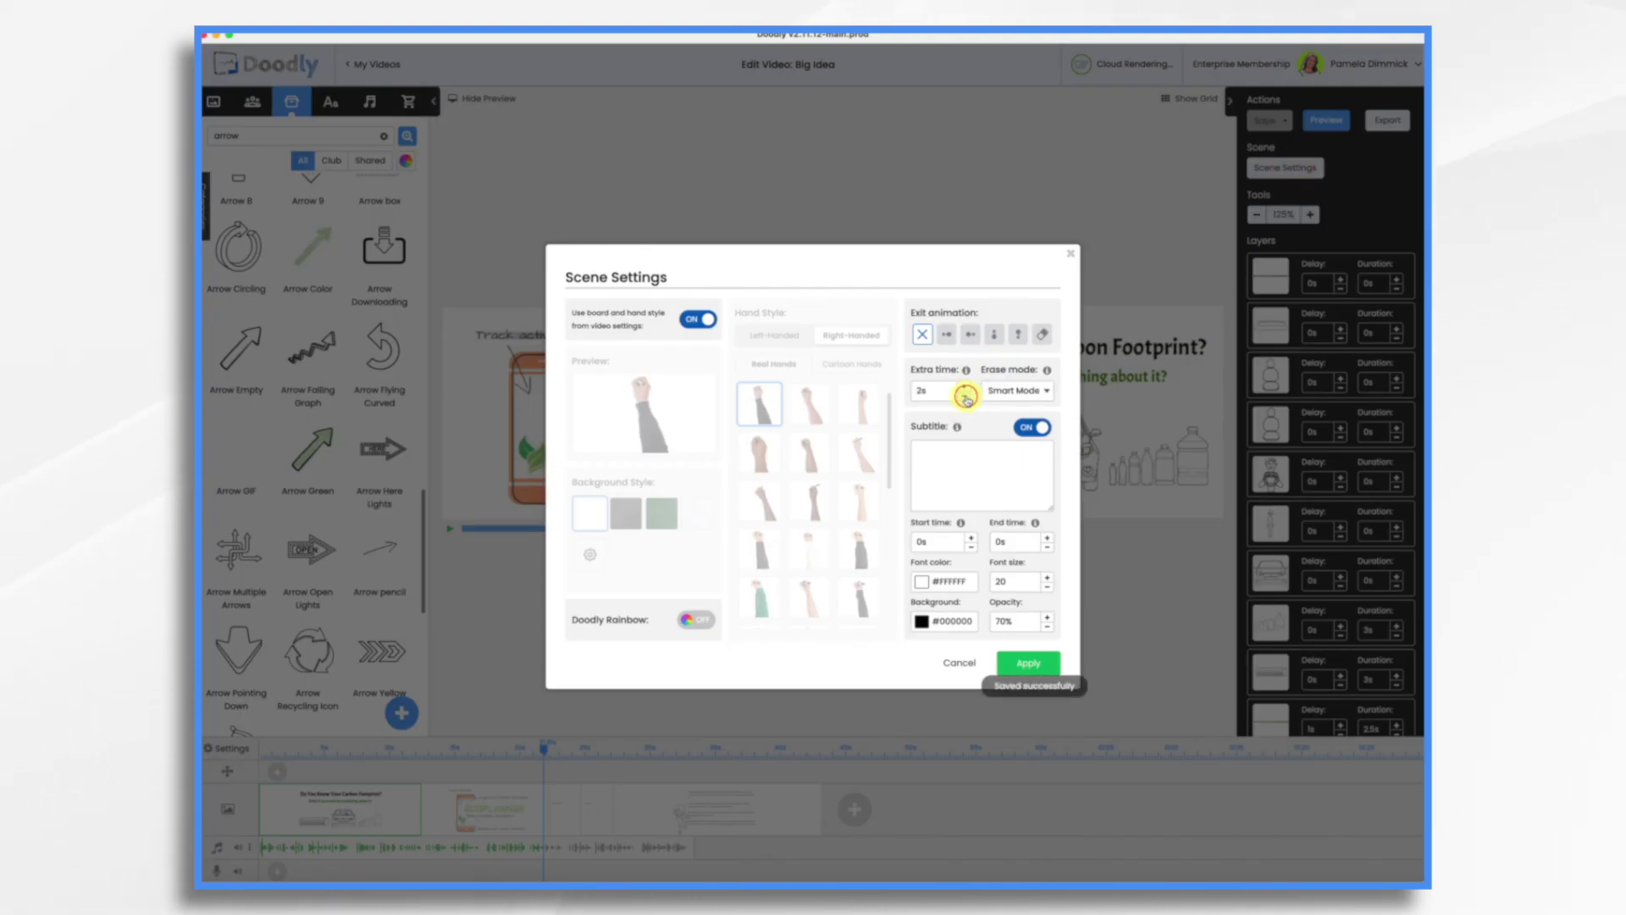
{"action": "left_click", "coordinate": [1030, 662]}
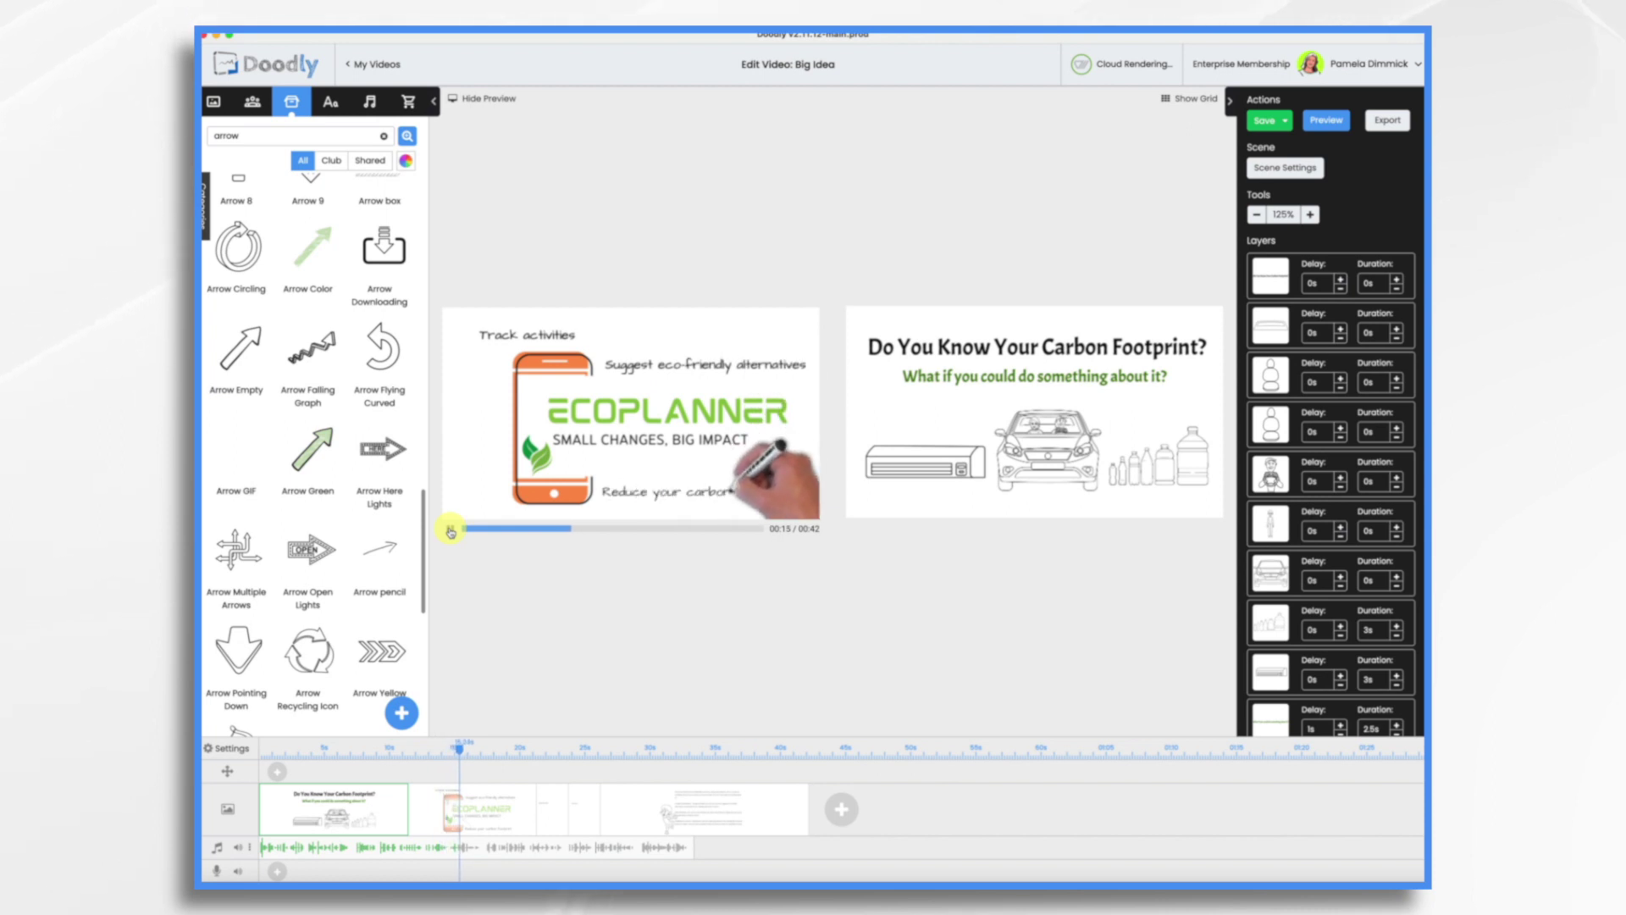
{"action": "left_click", "coordinate": [1396, 486]}
{"action": "left_click", "coordinate": [1397, 536]}
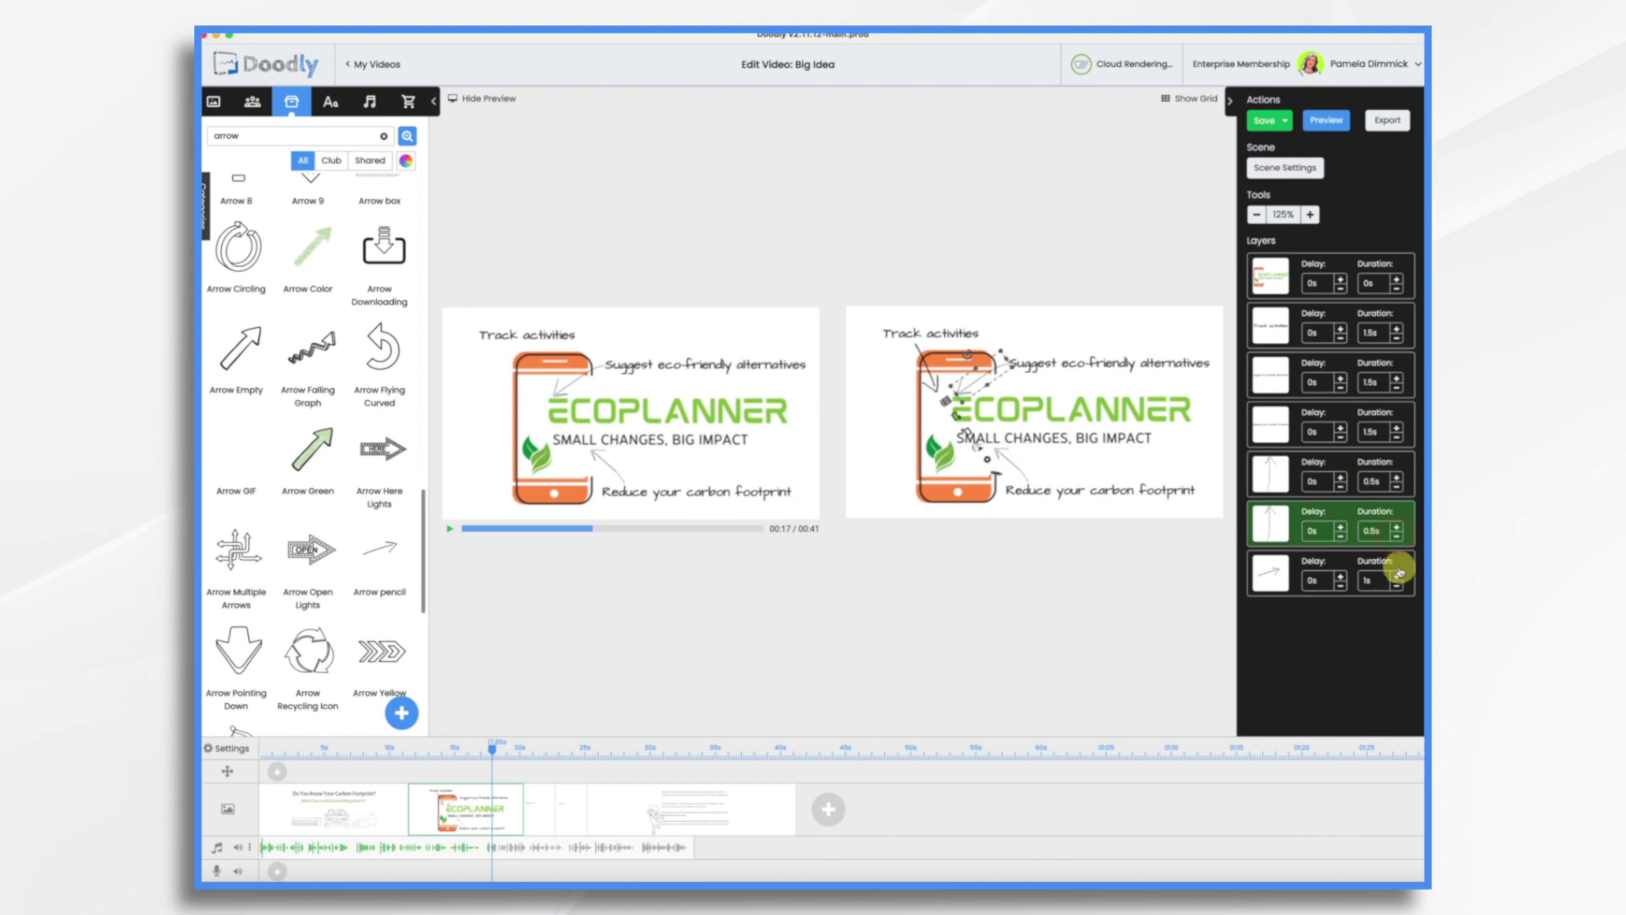
{"action": "left_click", "coordinate": [1397, 585]}
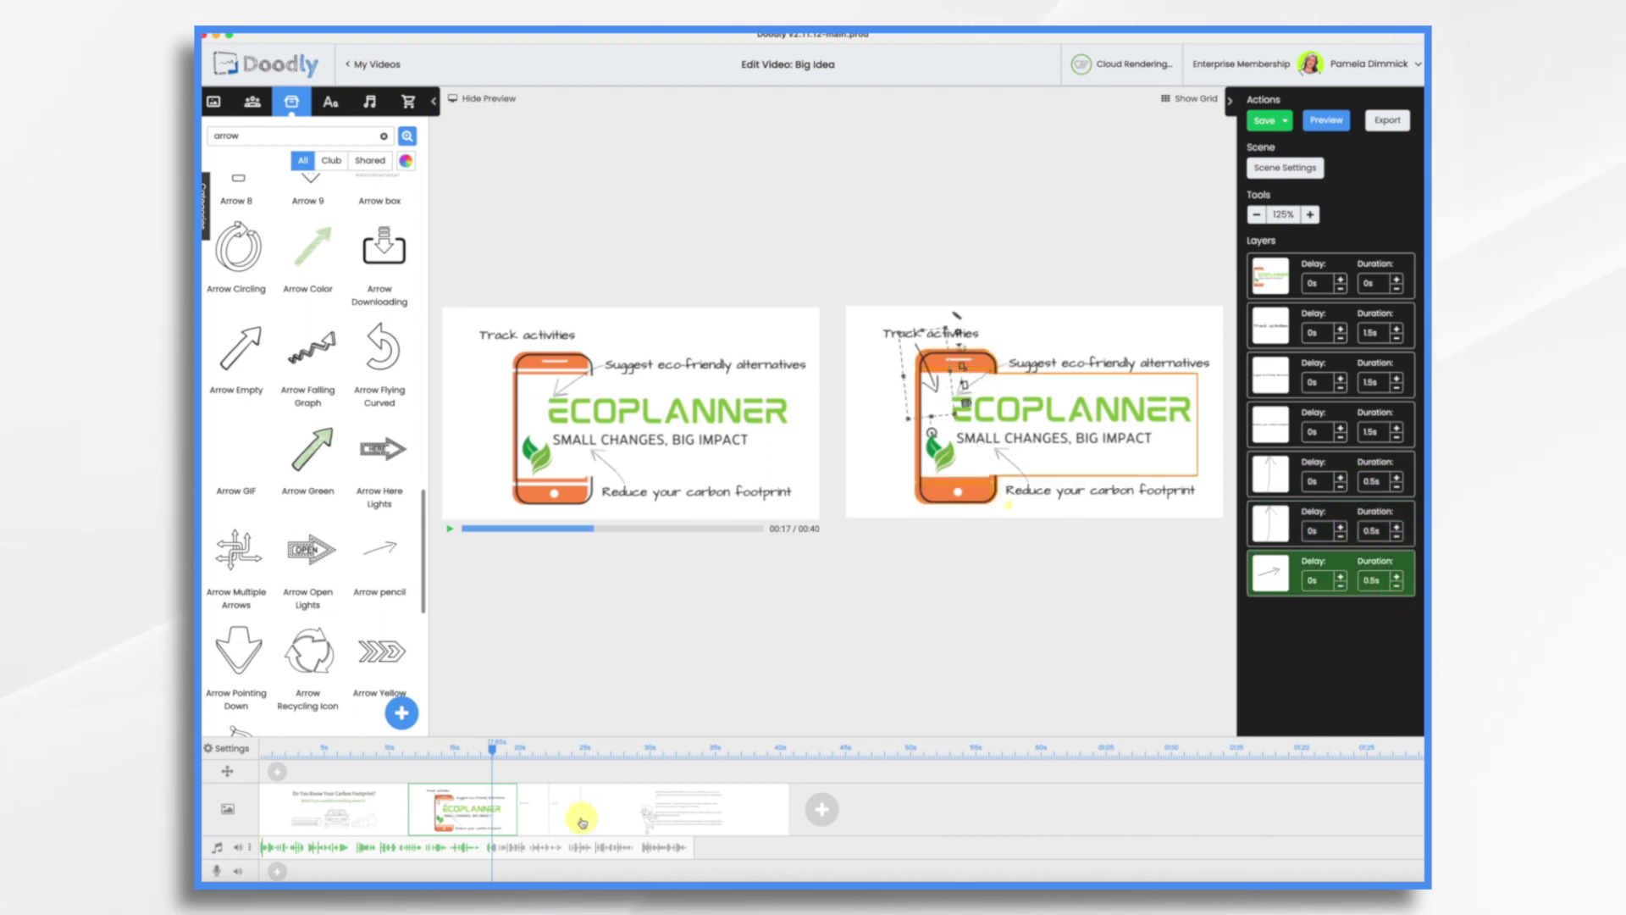
{"action": "left_click", "coordinate": [409, 749]}
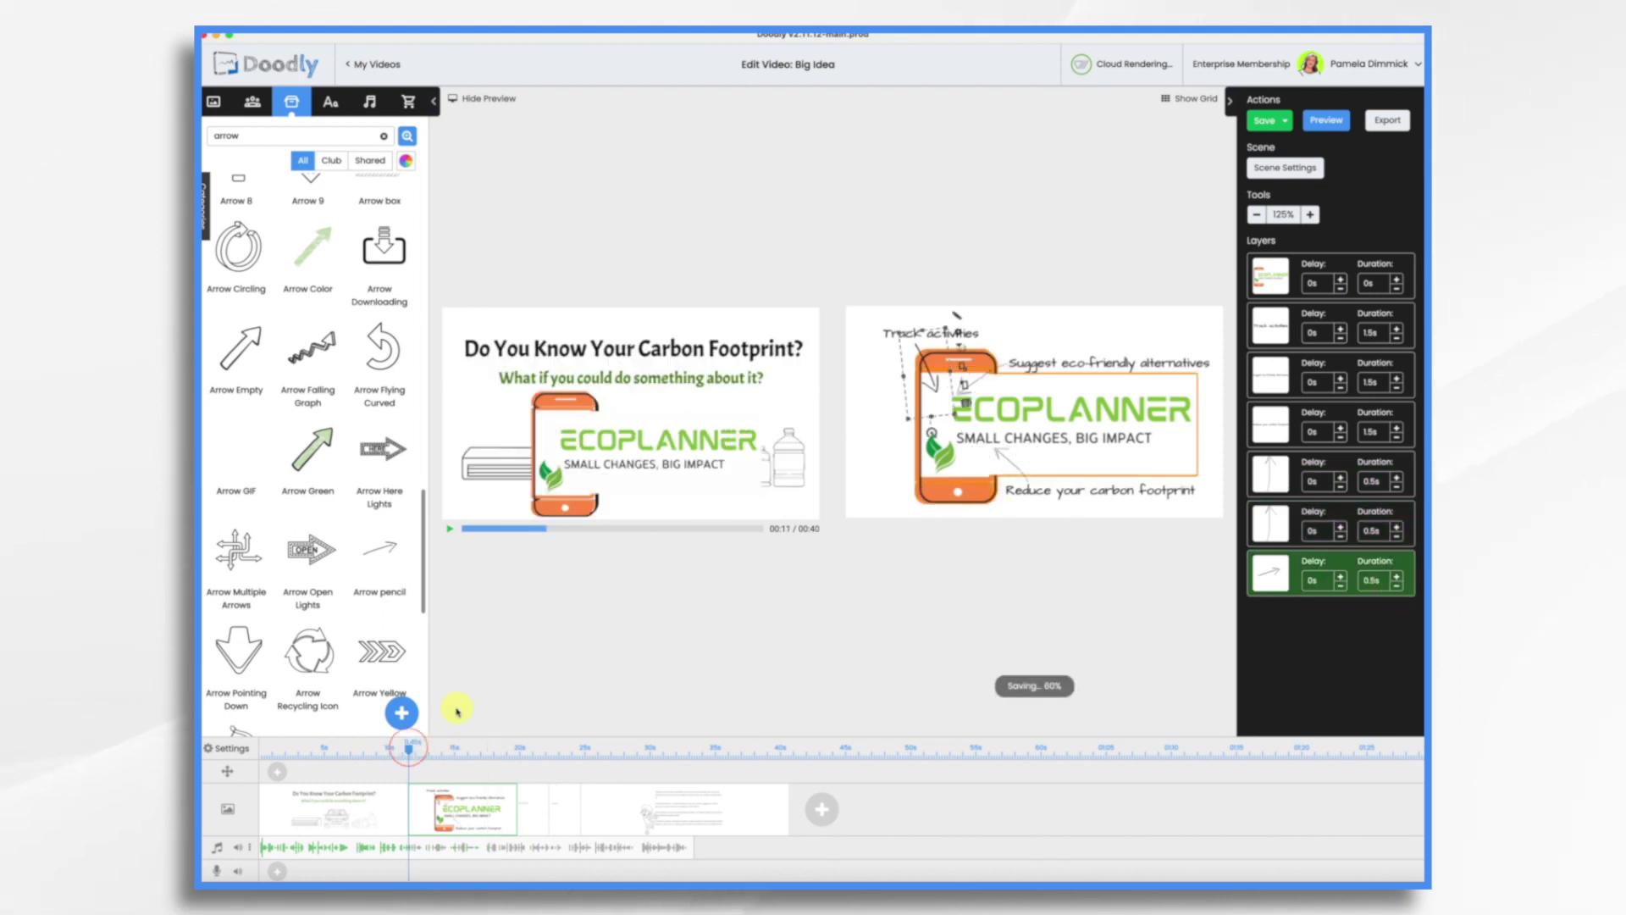
{"action": "left_click", "coordinate": [454, 531]}
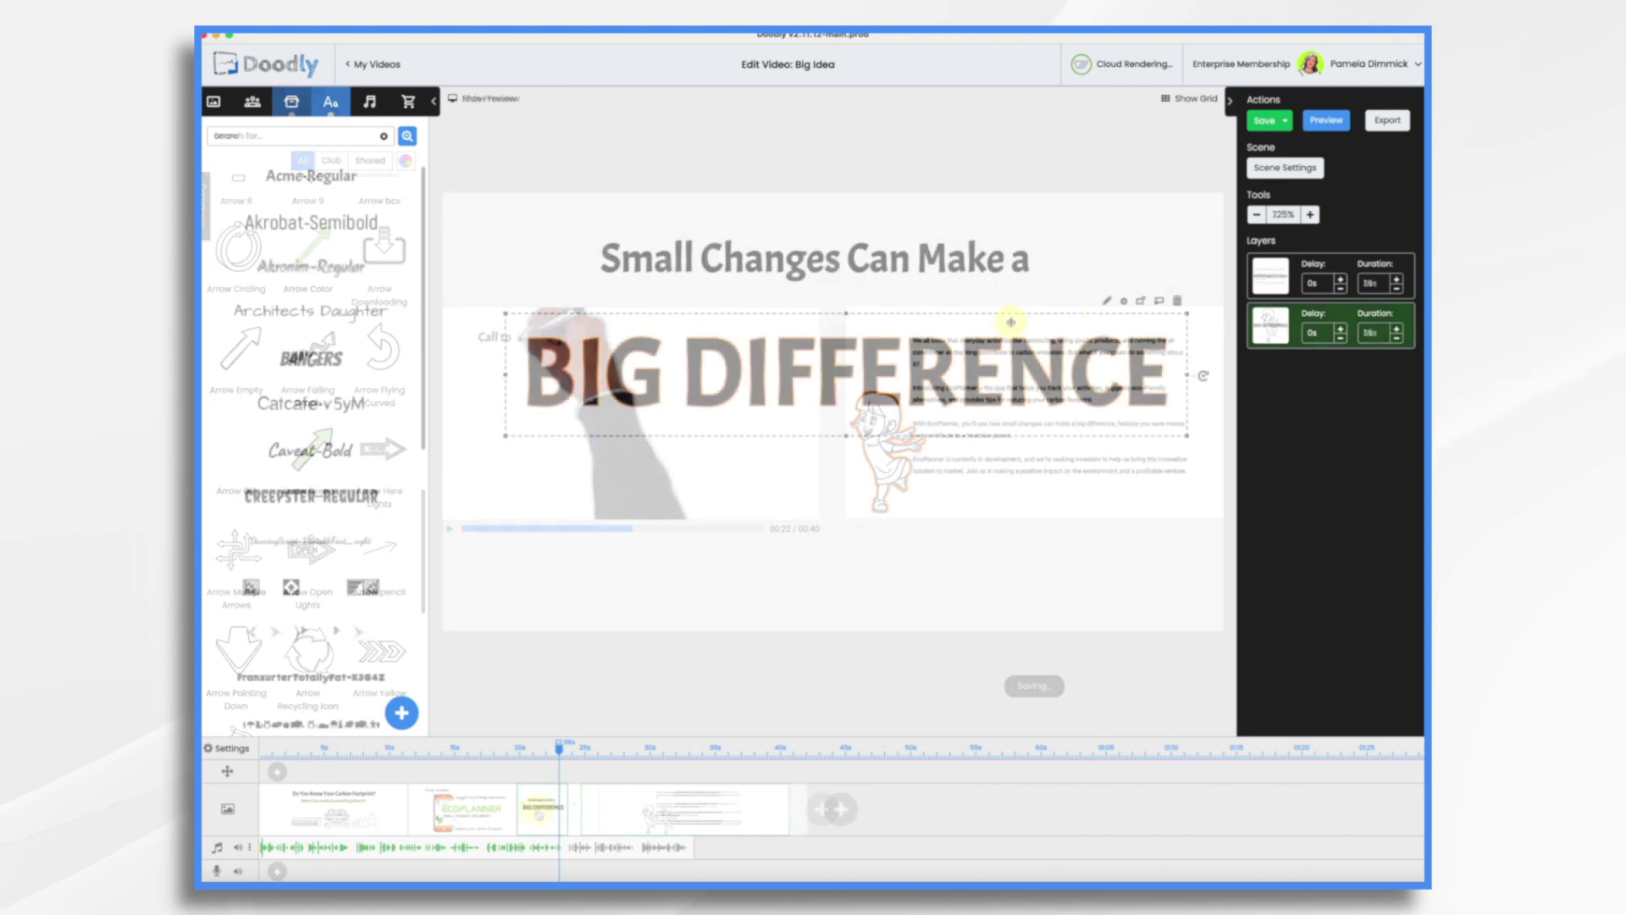
Step: Change the BIG DIFFERENCE text colour to the green preset #417505
{"action": "left_click", "coordinate": [1123, 301]}
{"action": "left_click", "coordinate": [745, 397]}
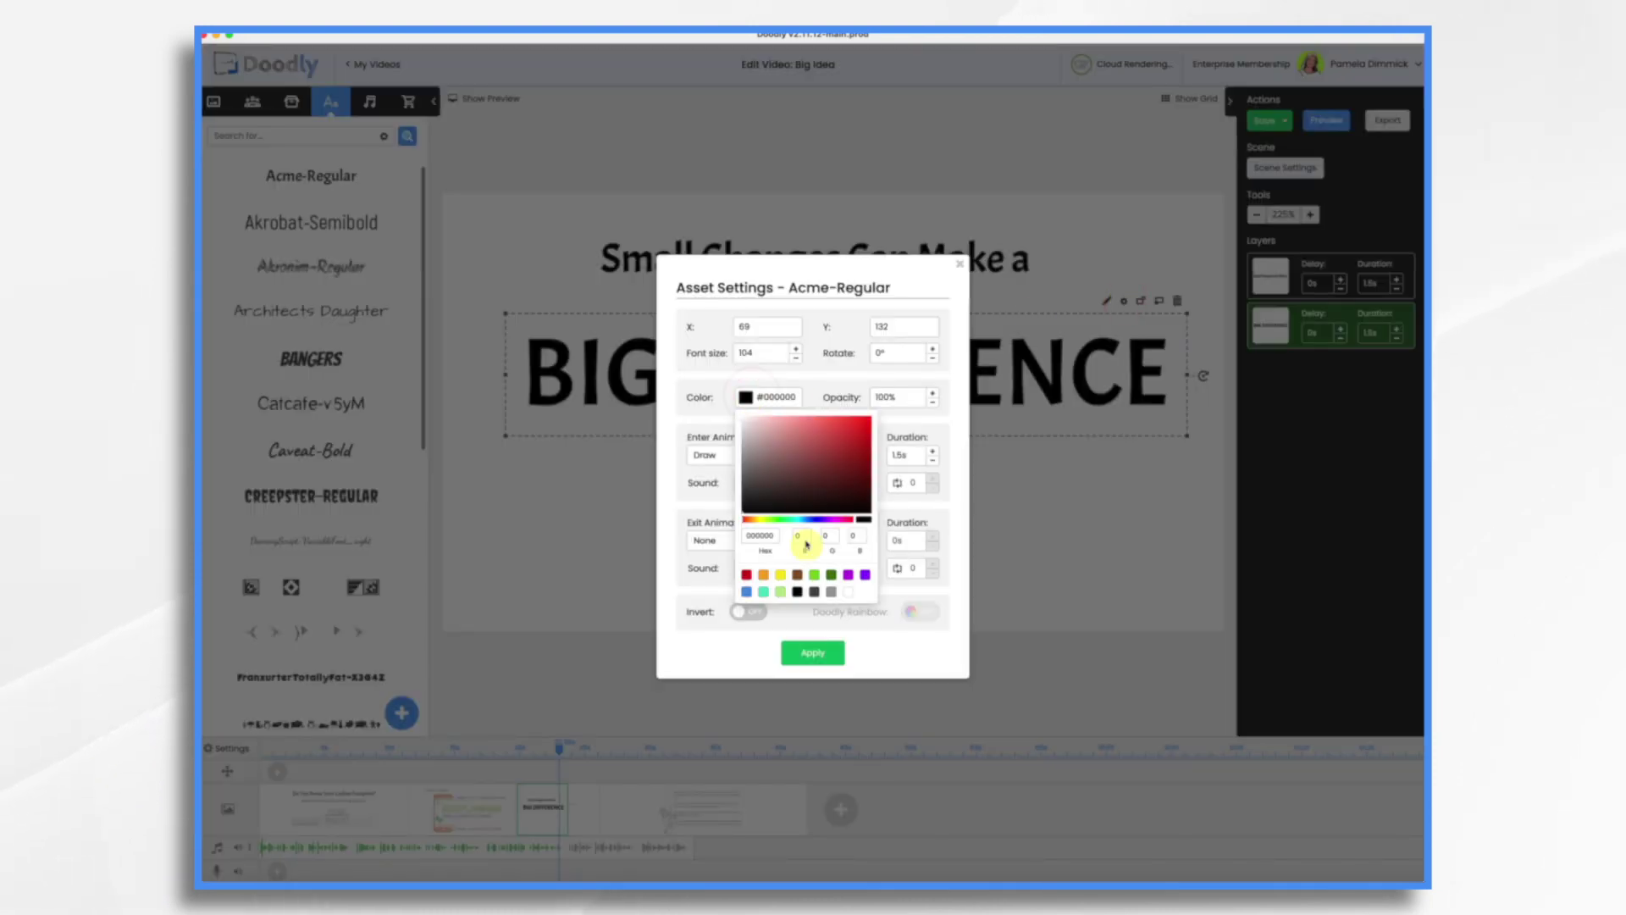
{"action": "left_click", "coordinate": [831, 576]}
{"action": "left_click", "coordinate": [824, 659]}
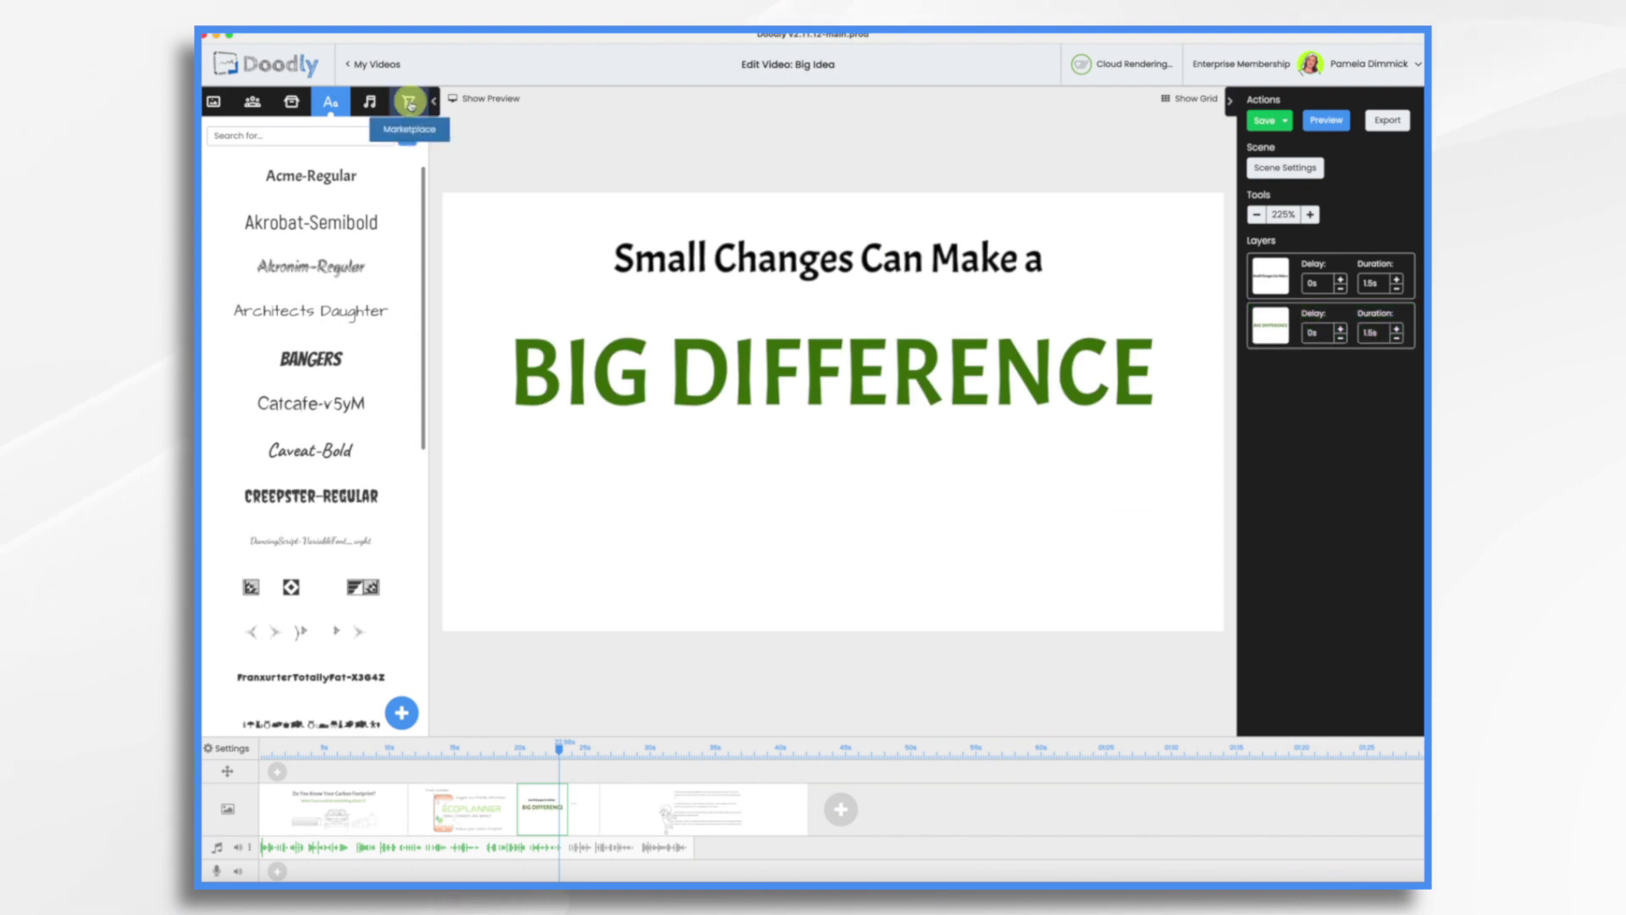
Step: Search the marketplace for EARTH and place Tree Holding The World from Environmental Awareness
{"action": "left_click", "coordinate": [410, 103]}
{"action": "left_click", "coordinate": [313, 136]}
{"action": "type", "text": "EARTH"}
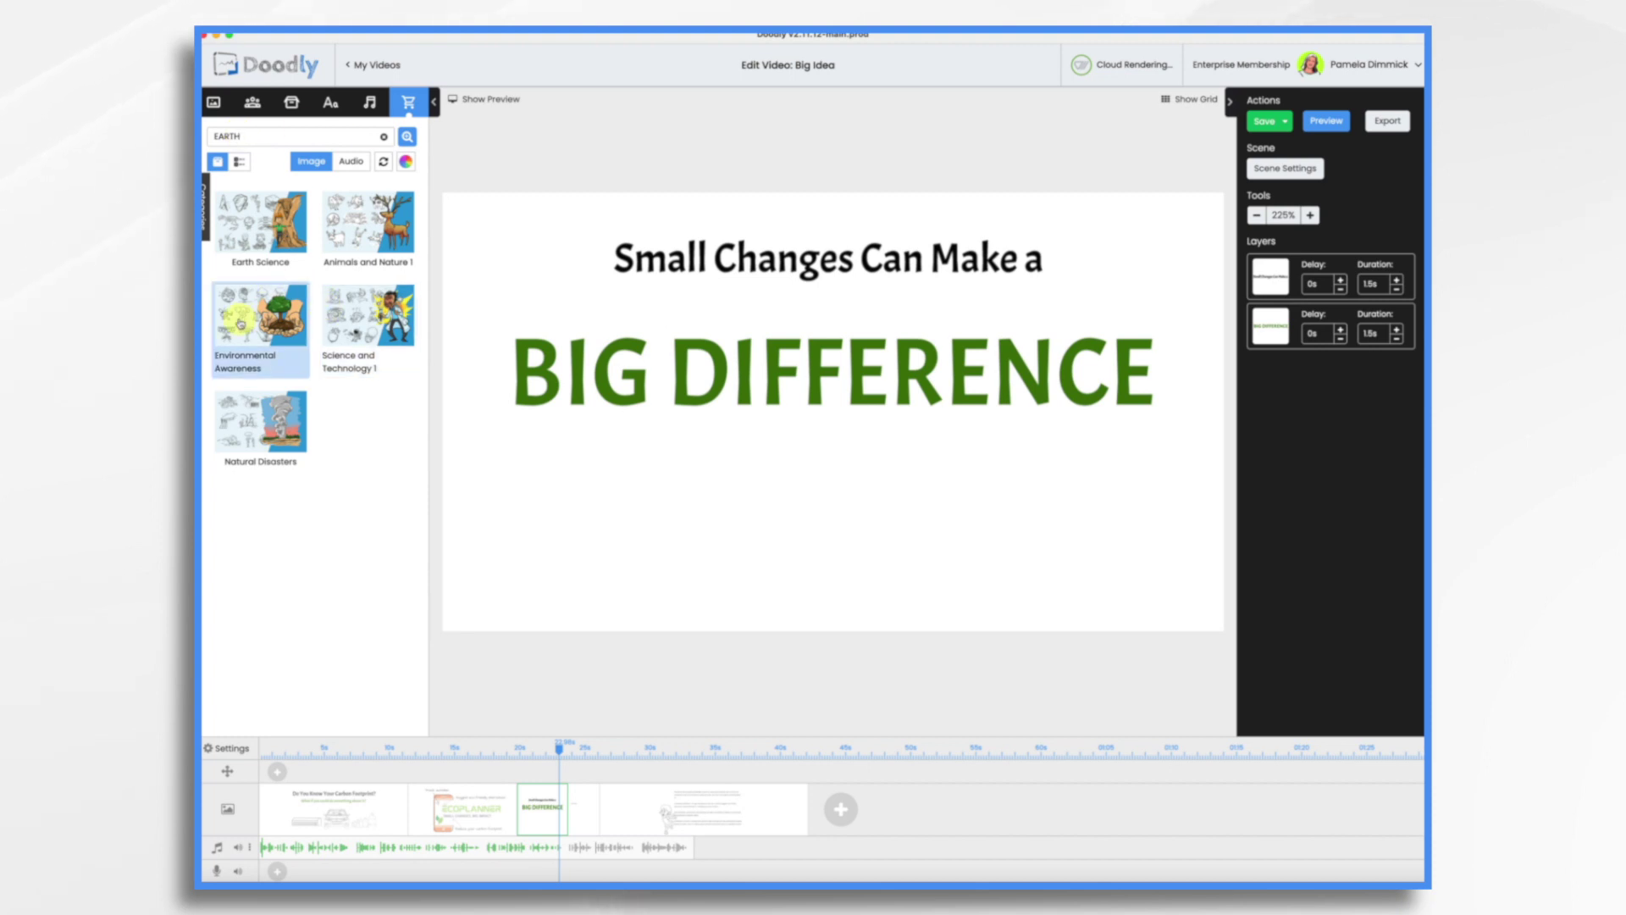
{"action": "left_click", "coordinate": [239, 324]}
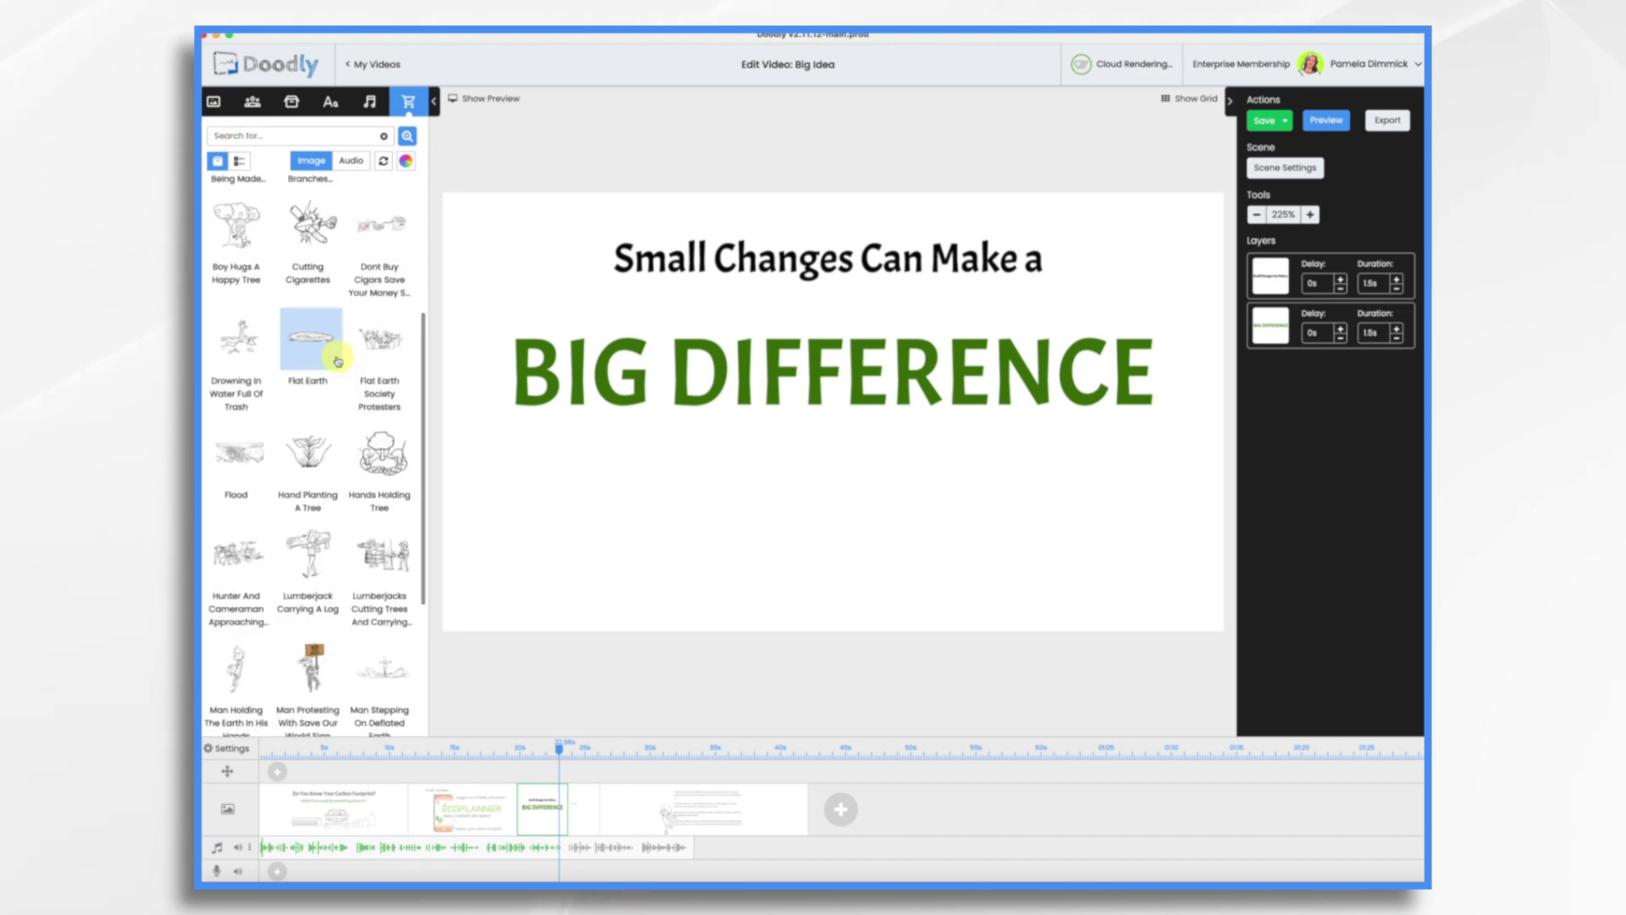
{"action": "scroll", "coordinate": [330, 356], "scroll_direction": "down", "scroll_amount": 3}
{"action": "scroll", "coordinate": [337, 360], "scroll_direction": "down", "scroll_amount": 5}
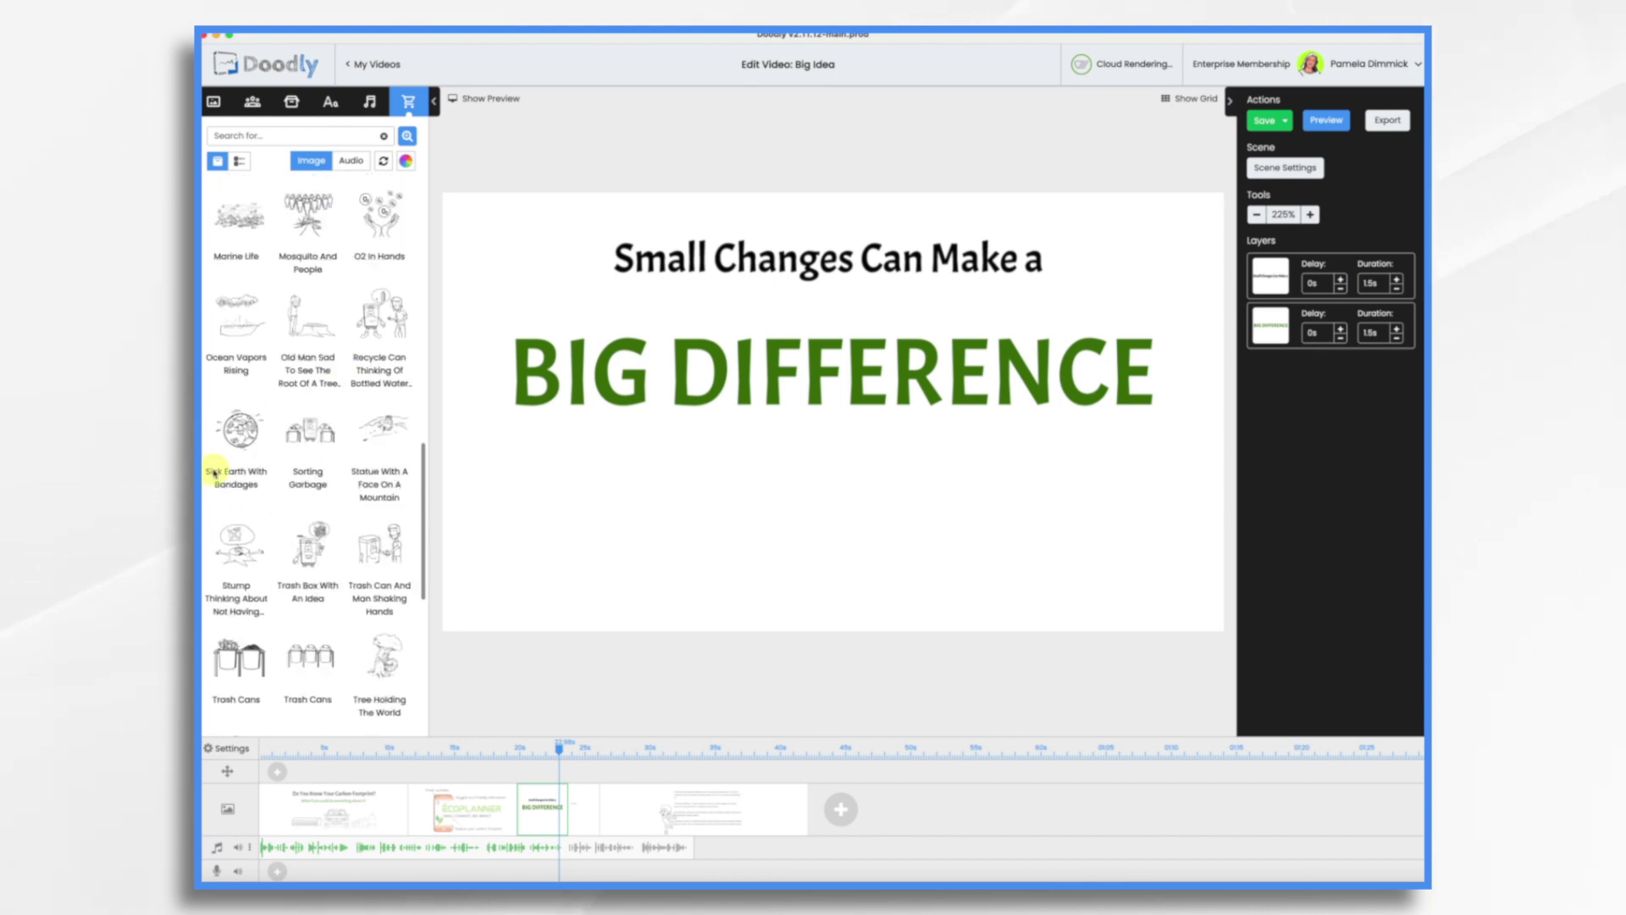
{"action": "scroll", "coordinate": [382, 476], "scroll_direction": "down", "scroll_amount": 2}
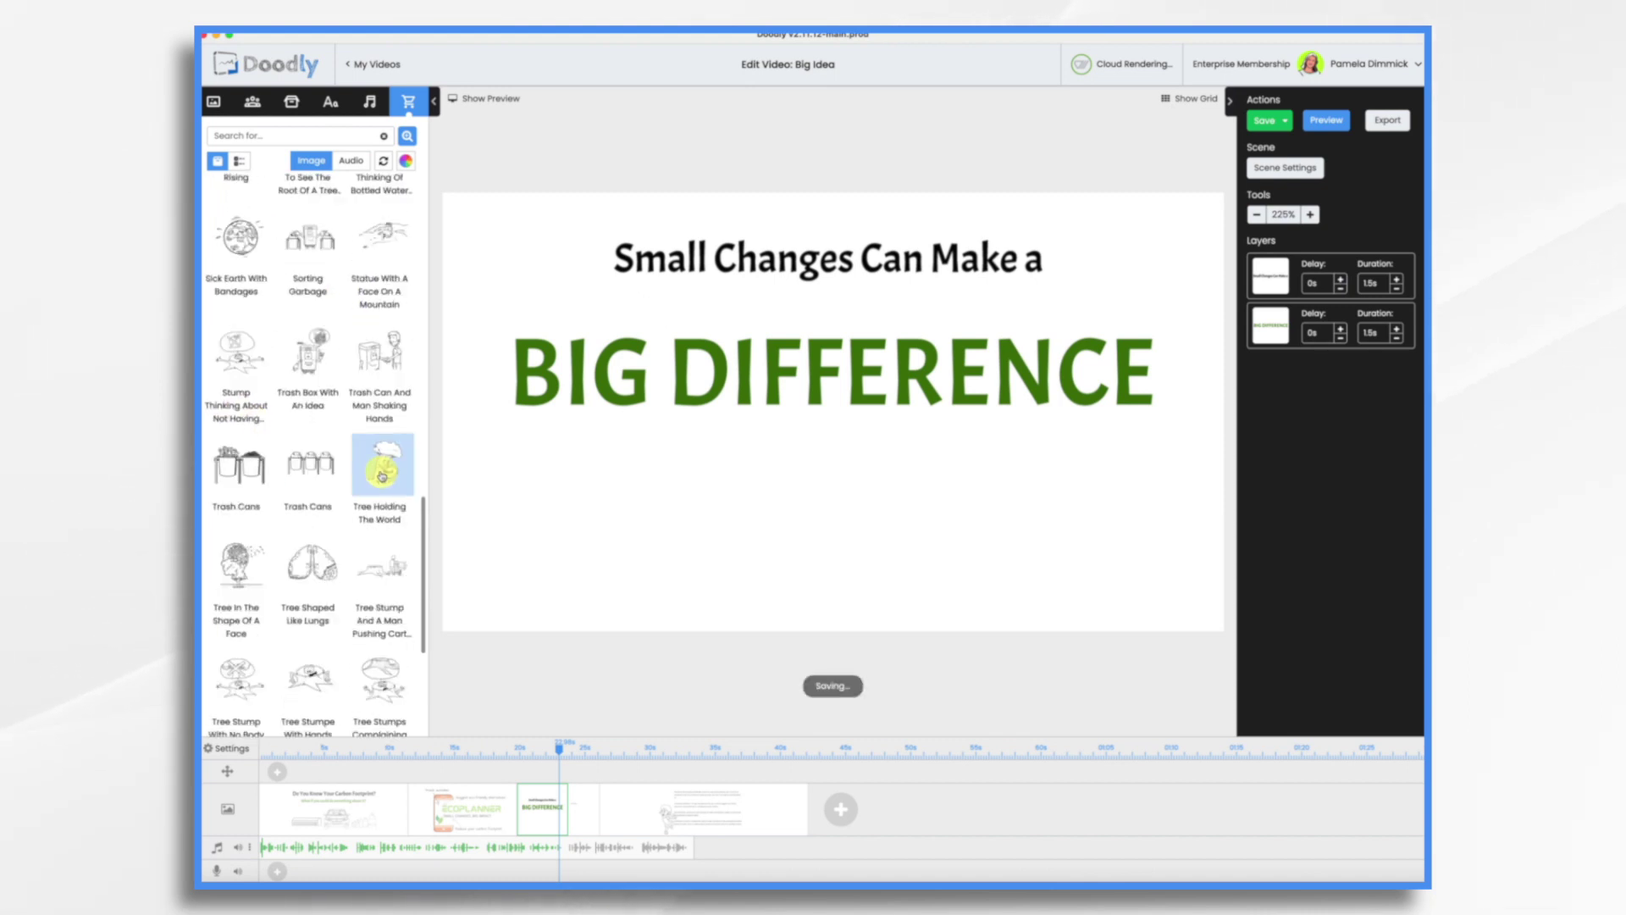
{"action": "left_click_drag", "start_coordinate": [382, 476], "coordinate": [563, 482]}
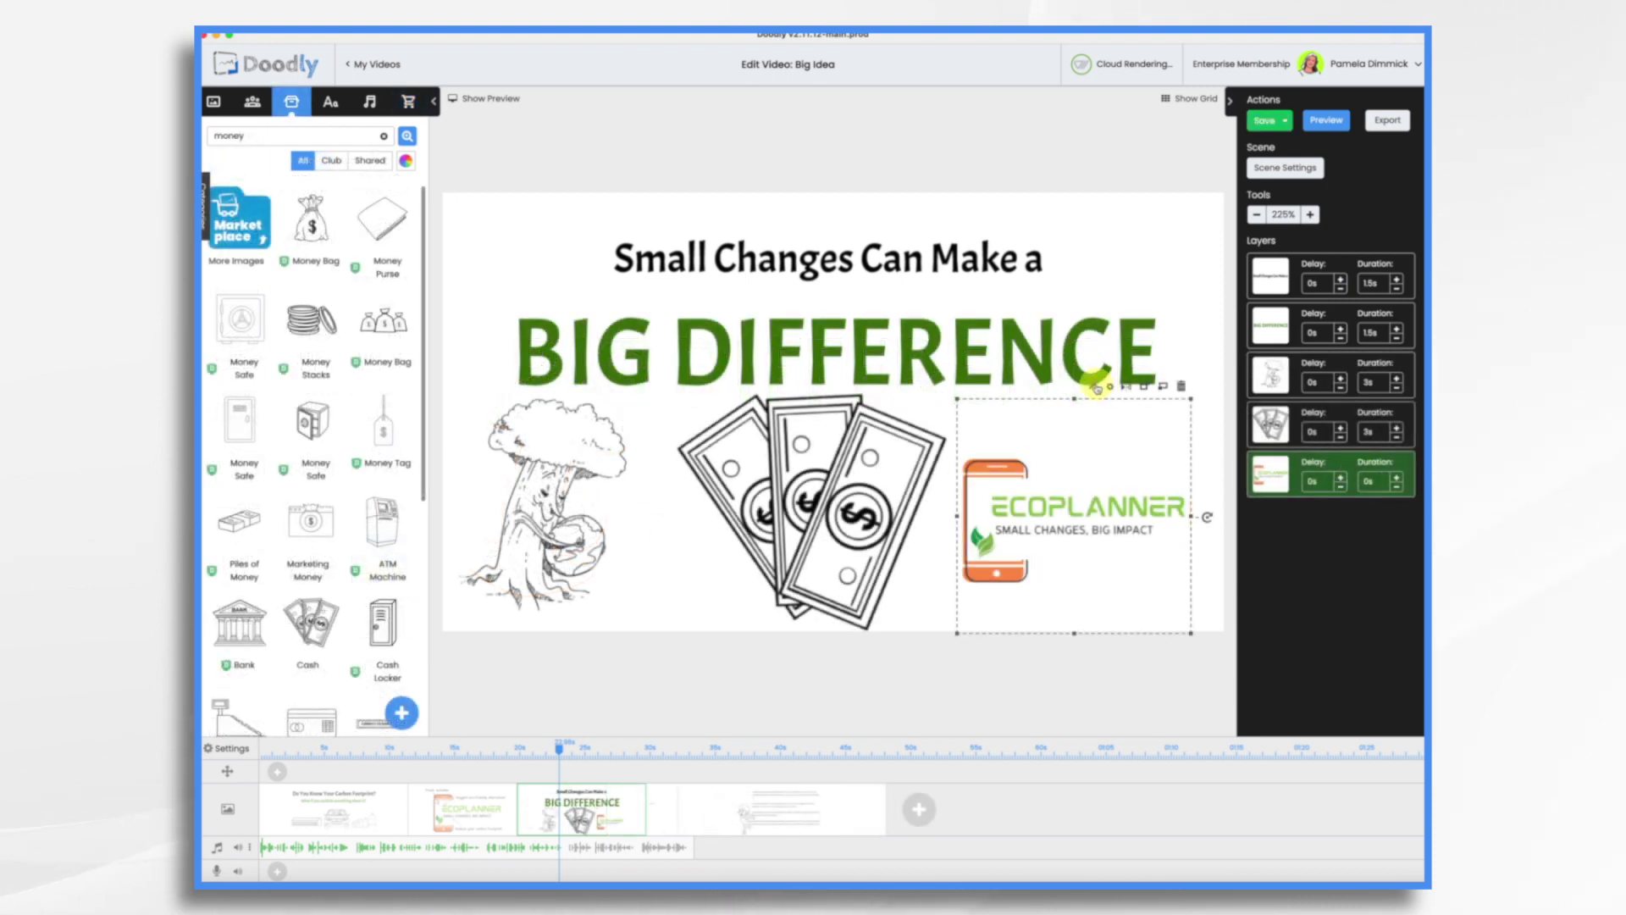
{"action": "left_click", "coordinate": [1096, 387]}
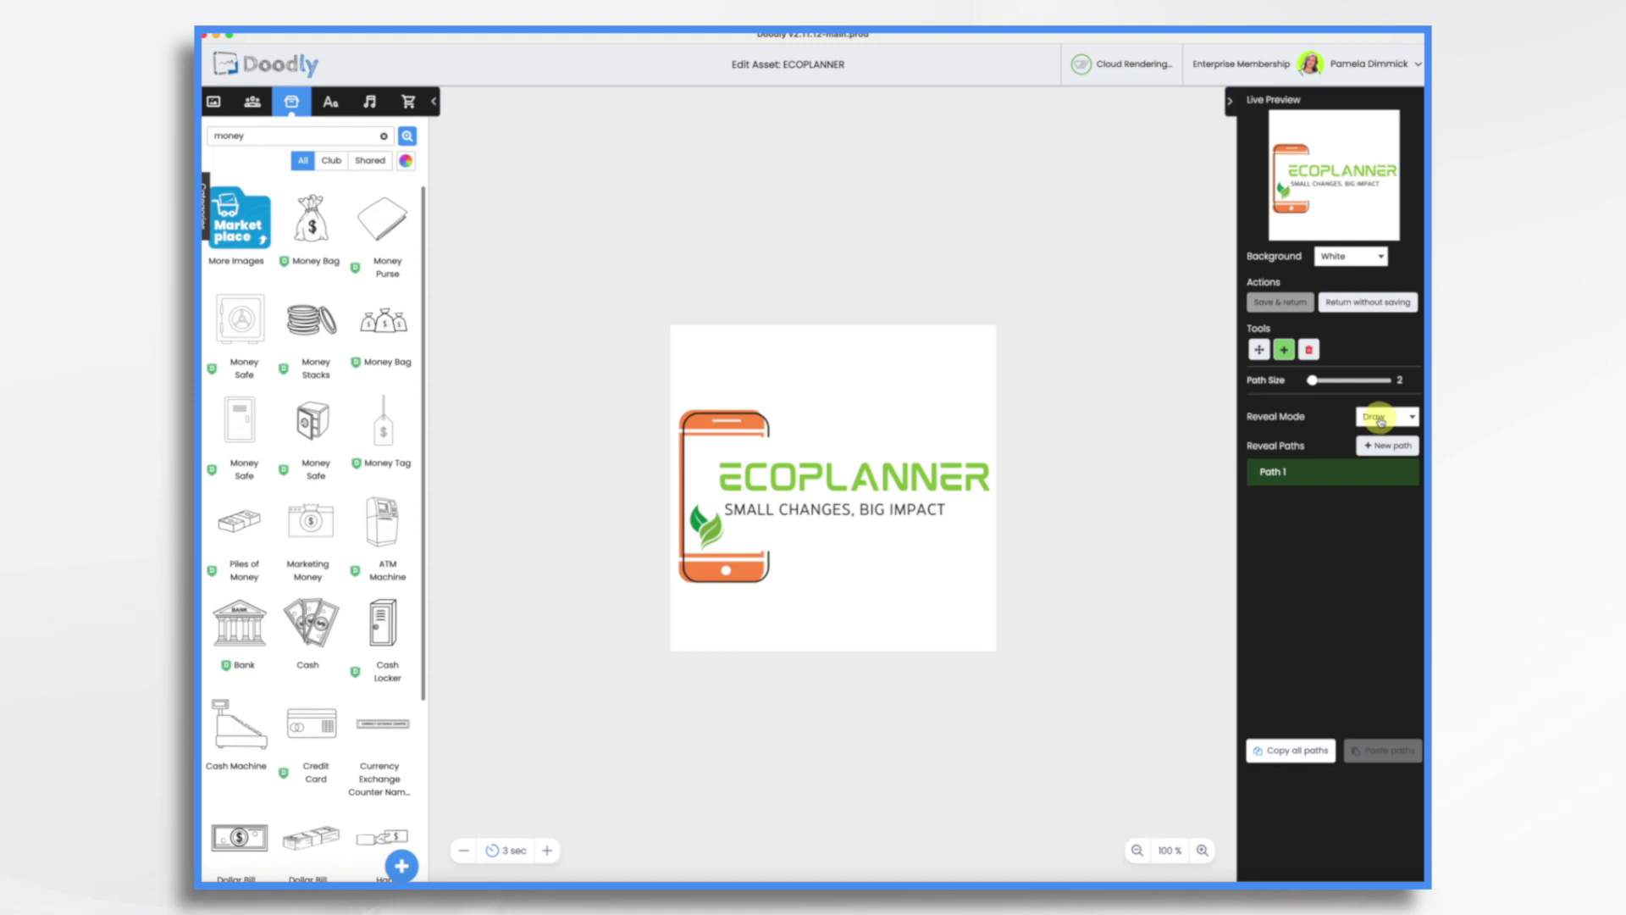
Step: Switch the EcoPlanner logo's reveal mode from Draw to Fade and save back to the scene
{"action": "left_click", "coordinate": [1375, 433]}
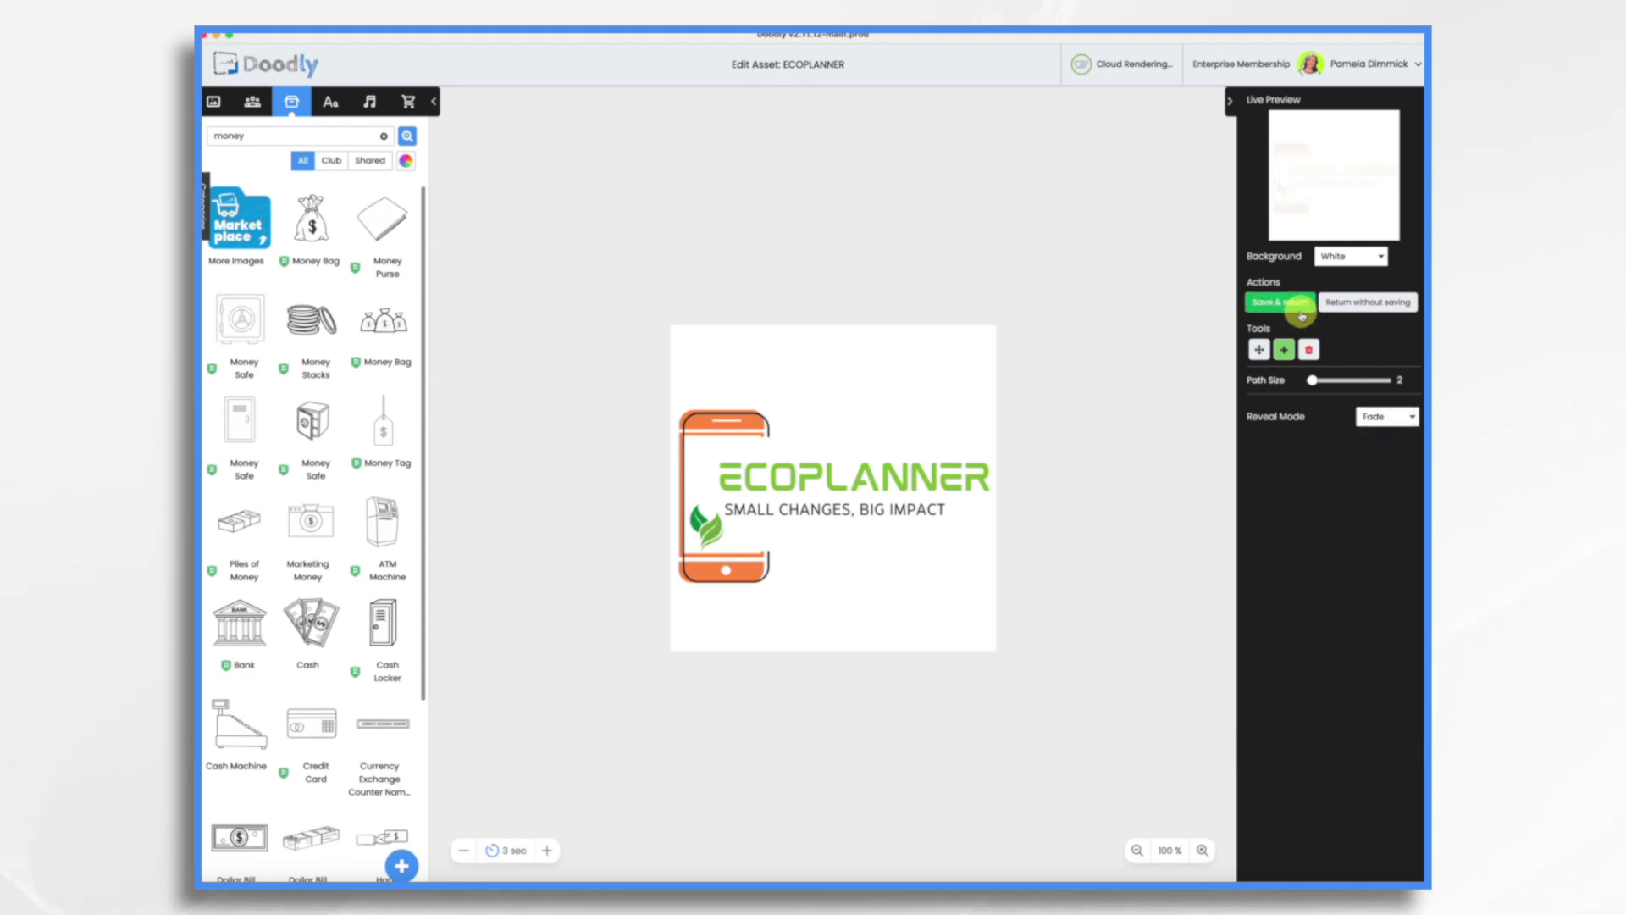
{"action": "left_click", "coordinate": [1298, 307]}
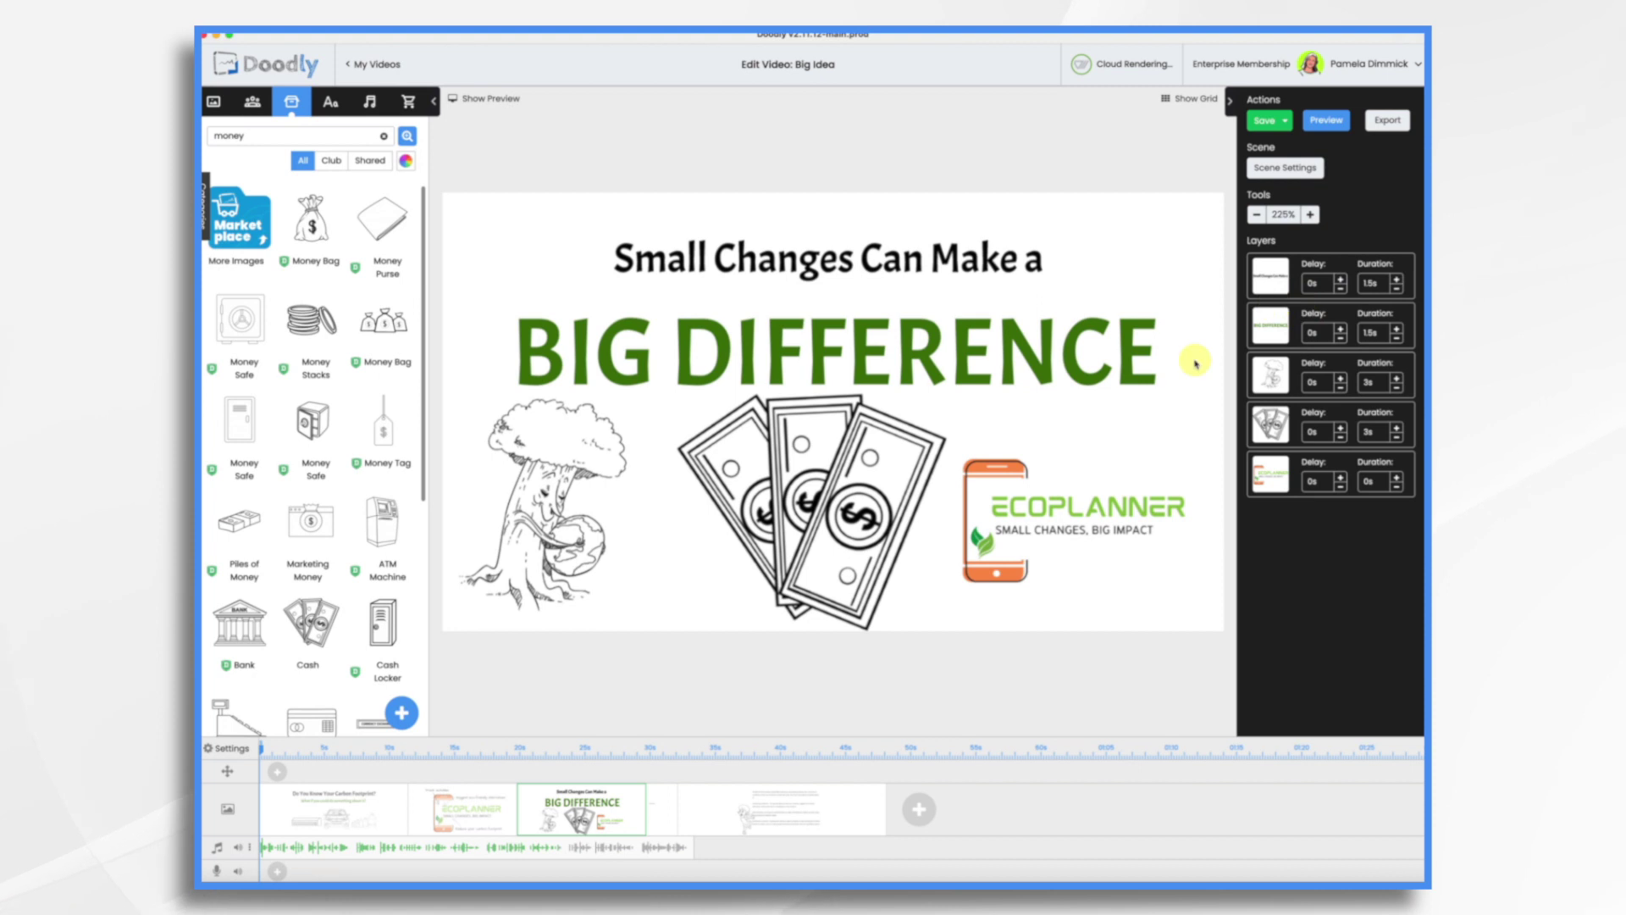
{"action": "left_click", "coordinate": [1017, 538]}
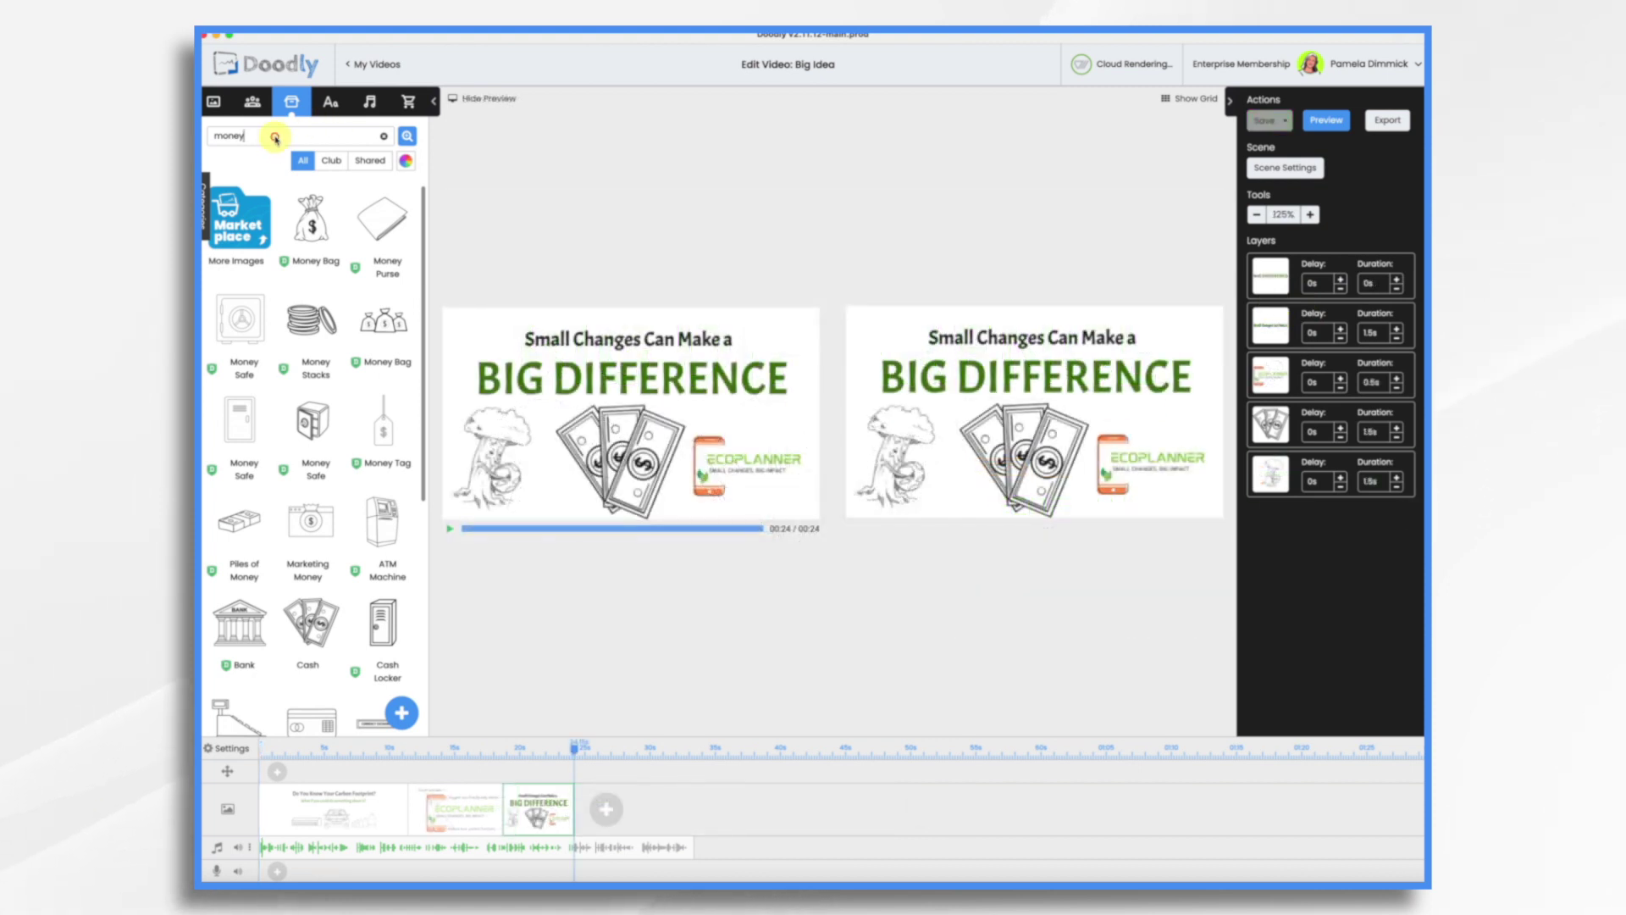
Step: Search 'white', add a white box and stretch it over the scene's top heading
{"action": "key", "text": "BackSpace"}
{"action": "key", "text": "BackSpace"}
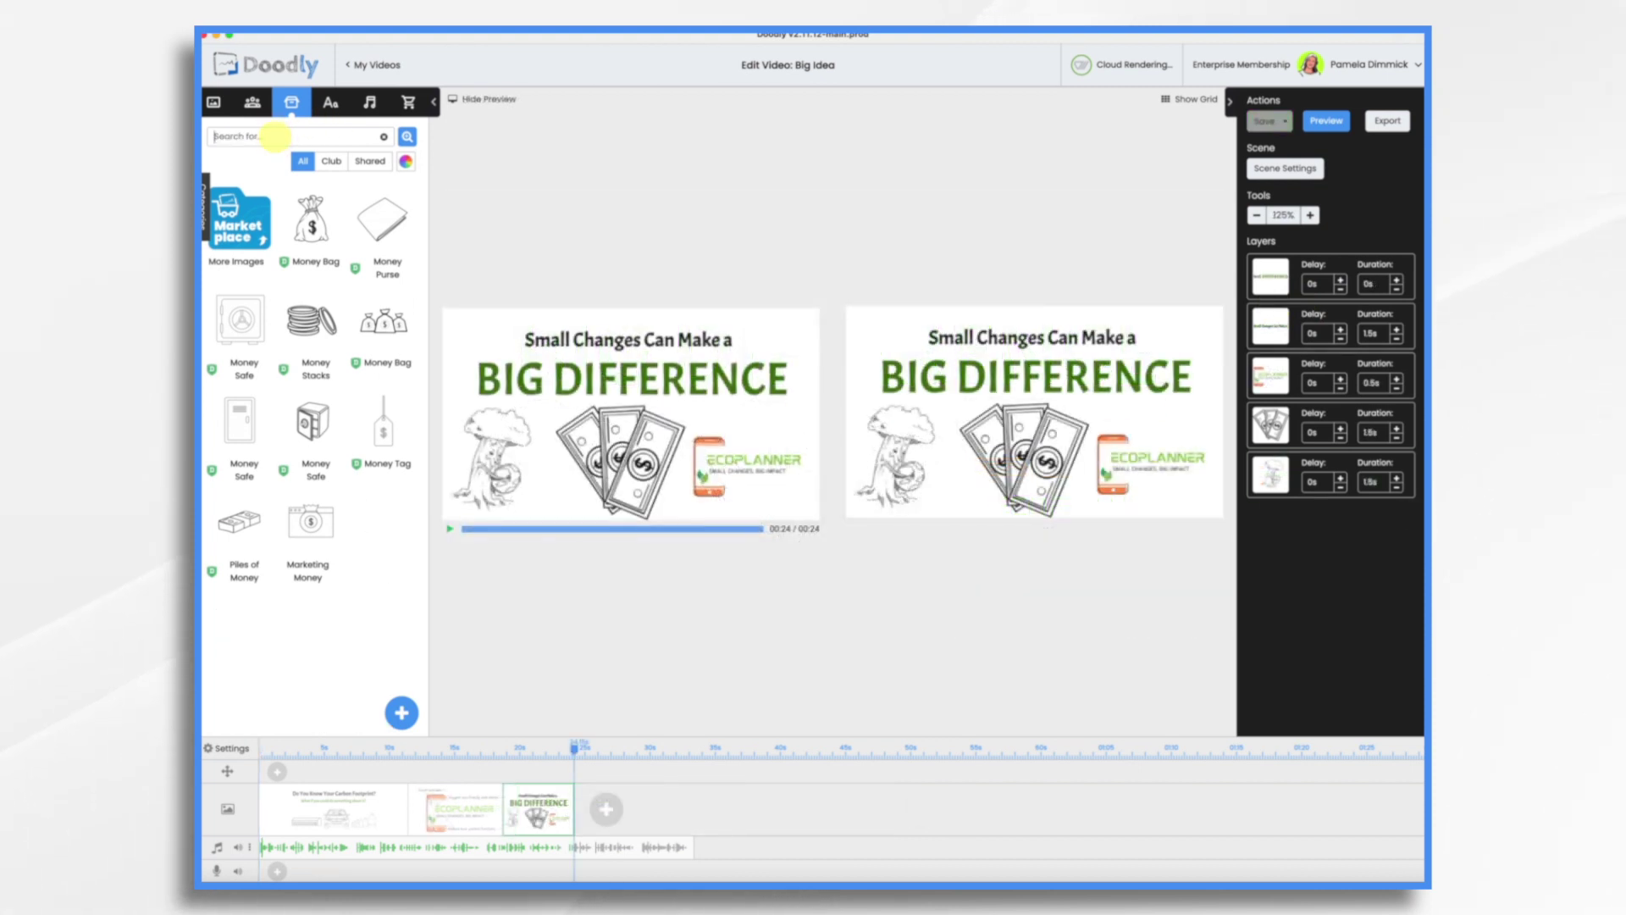
{"action": "type", "text": "s"}
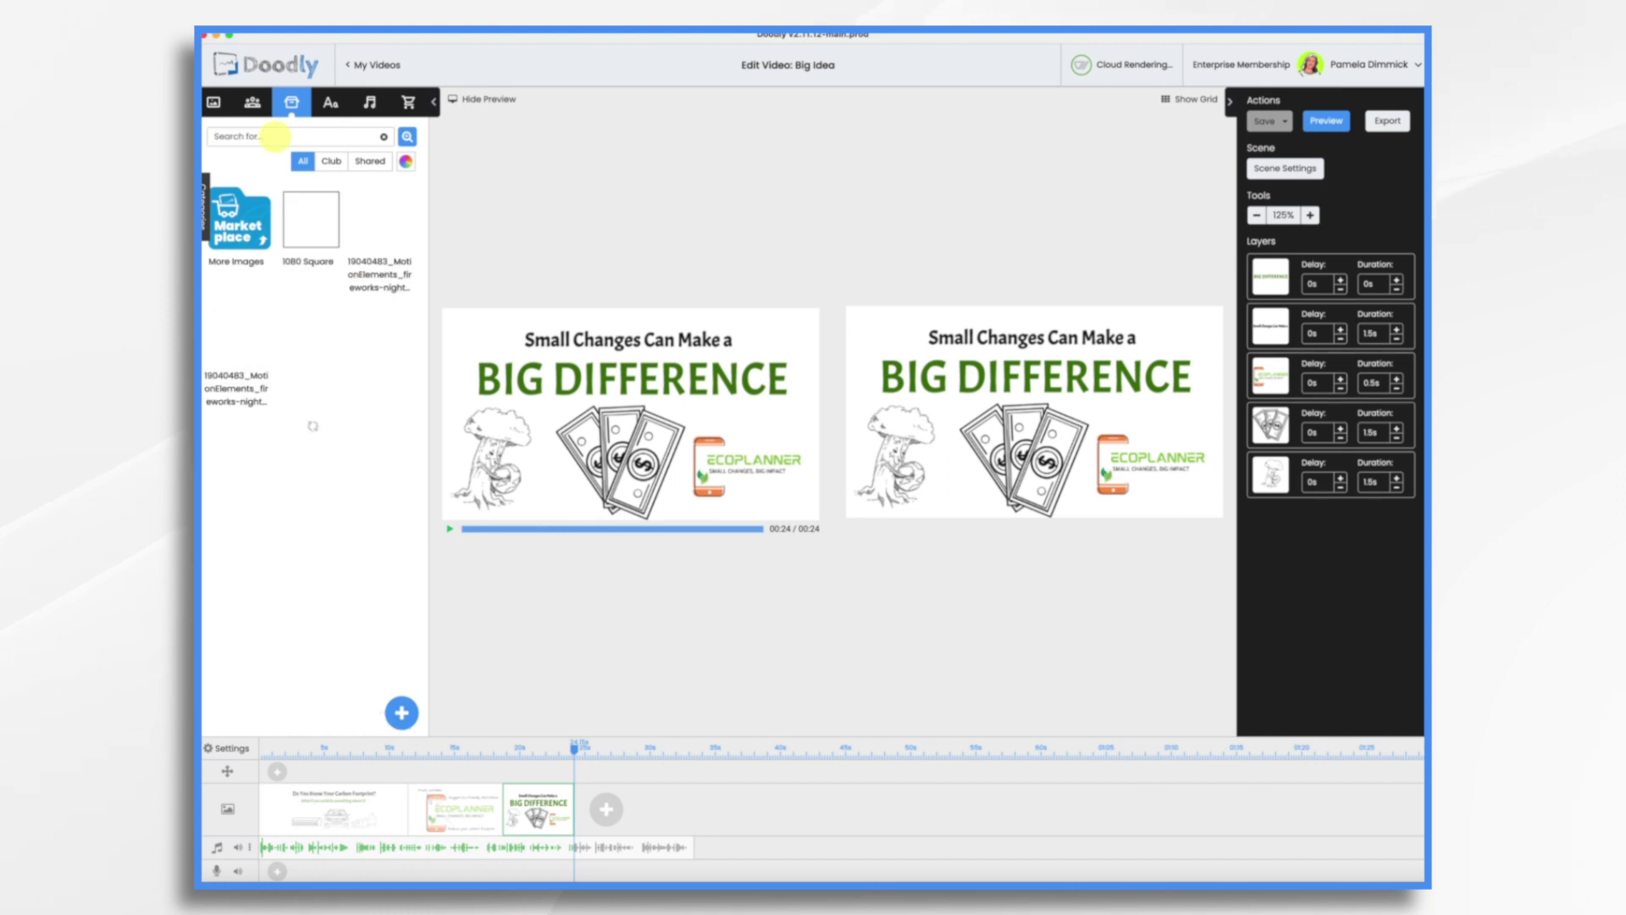
{"action": "type", "text": "white"}
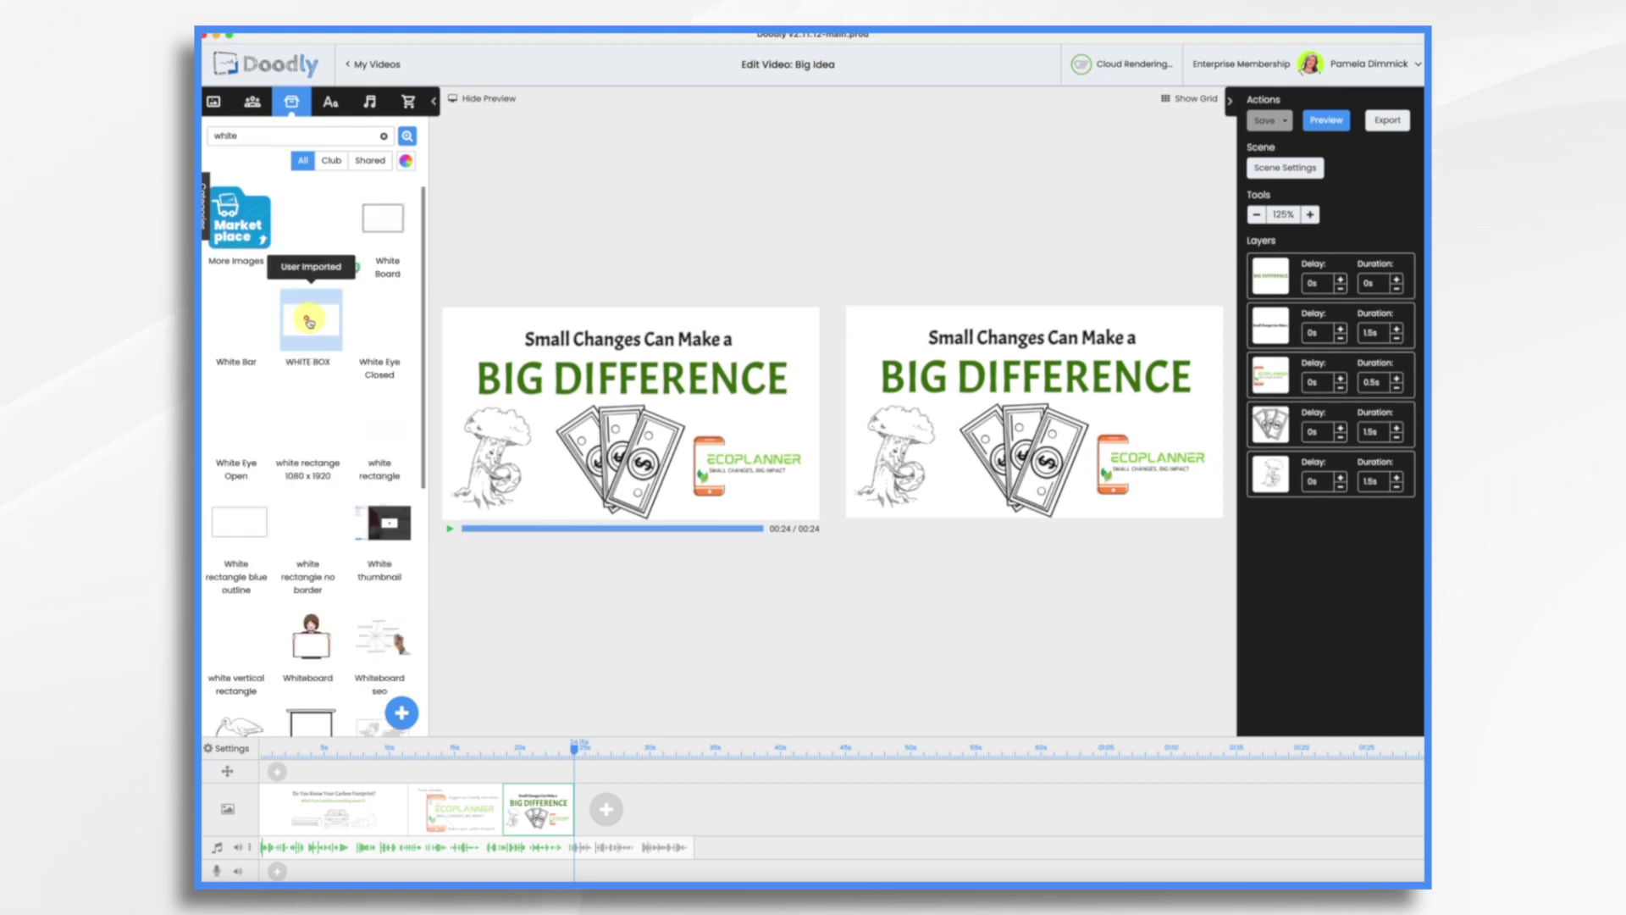
{"action": "left_click_drag", "start_coordinate": [309, 320], "coordinate": [949, 343]}
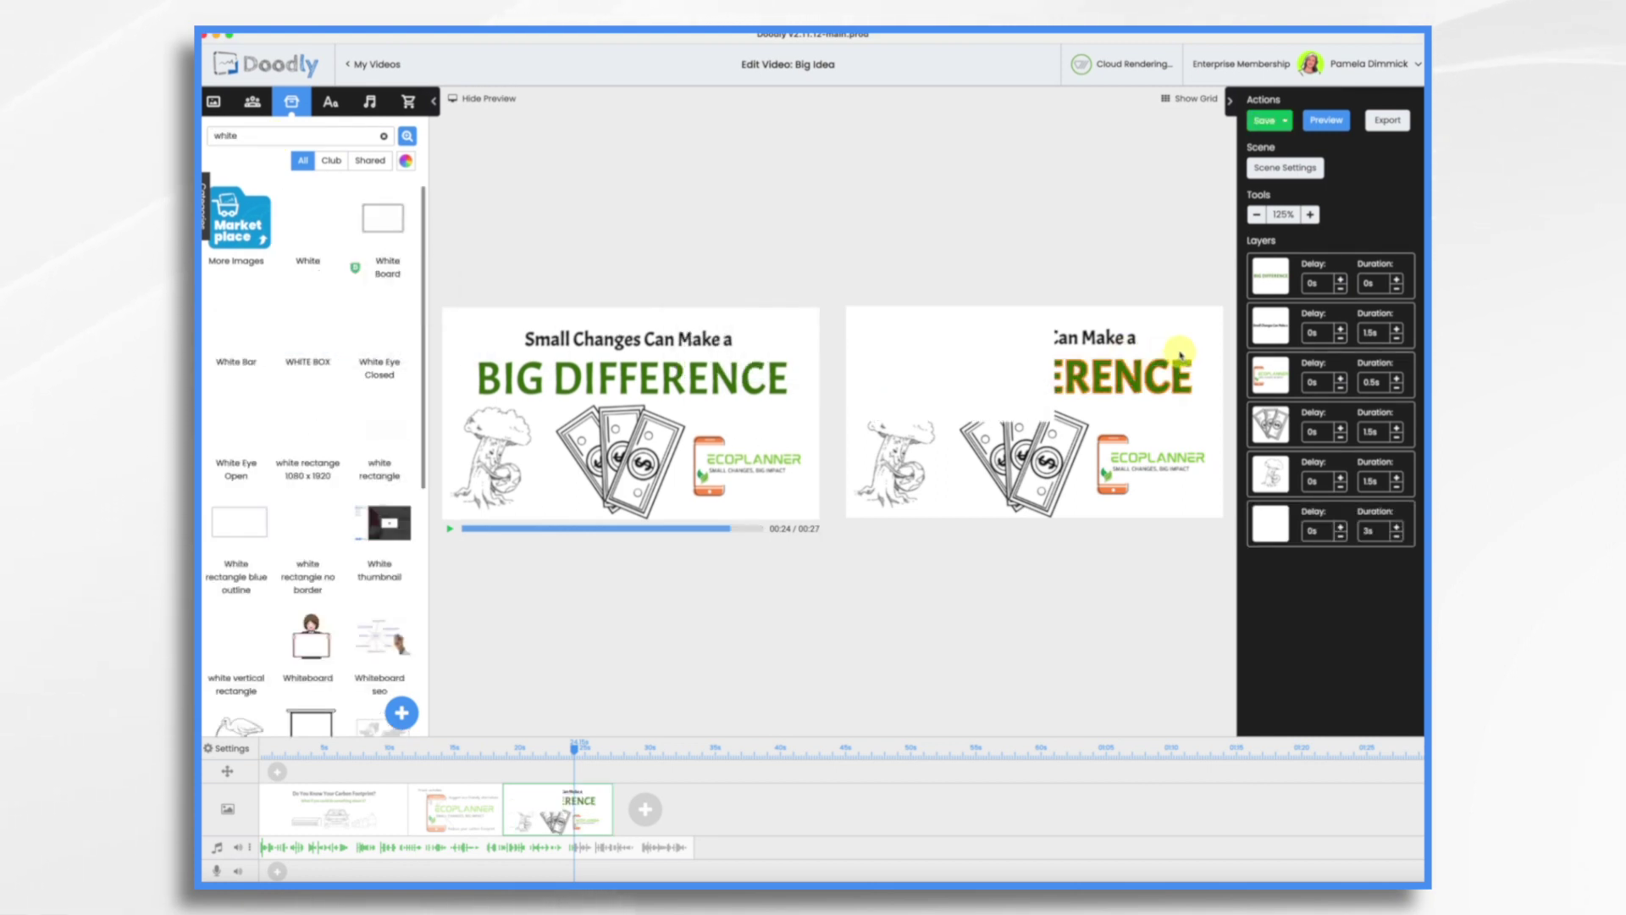
{"action": "mouse_move", "coordinate": [953, 381]}
{"action": "left_mouse_down"}
{"action": "mouse_move", "coordinate": [1060, 353]}
{"action": "mouse_move", "coordinate": [962, 316]}
{"action": "mouse_move", "coordinate": [962, 352]}
{"action": "mouse_move", "coordinate": [1103, 365]}
{"action": "mouse_move", "coordinate": [943, 353]}
{"action": "mouse_move", "coordinate": [967, 352]}
{"action": "left_mouse_up"}
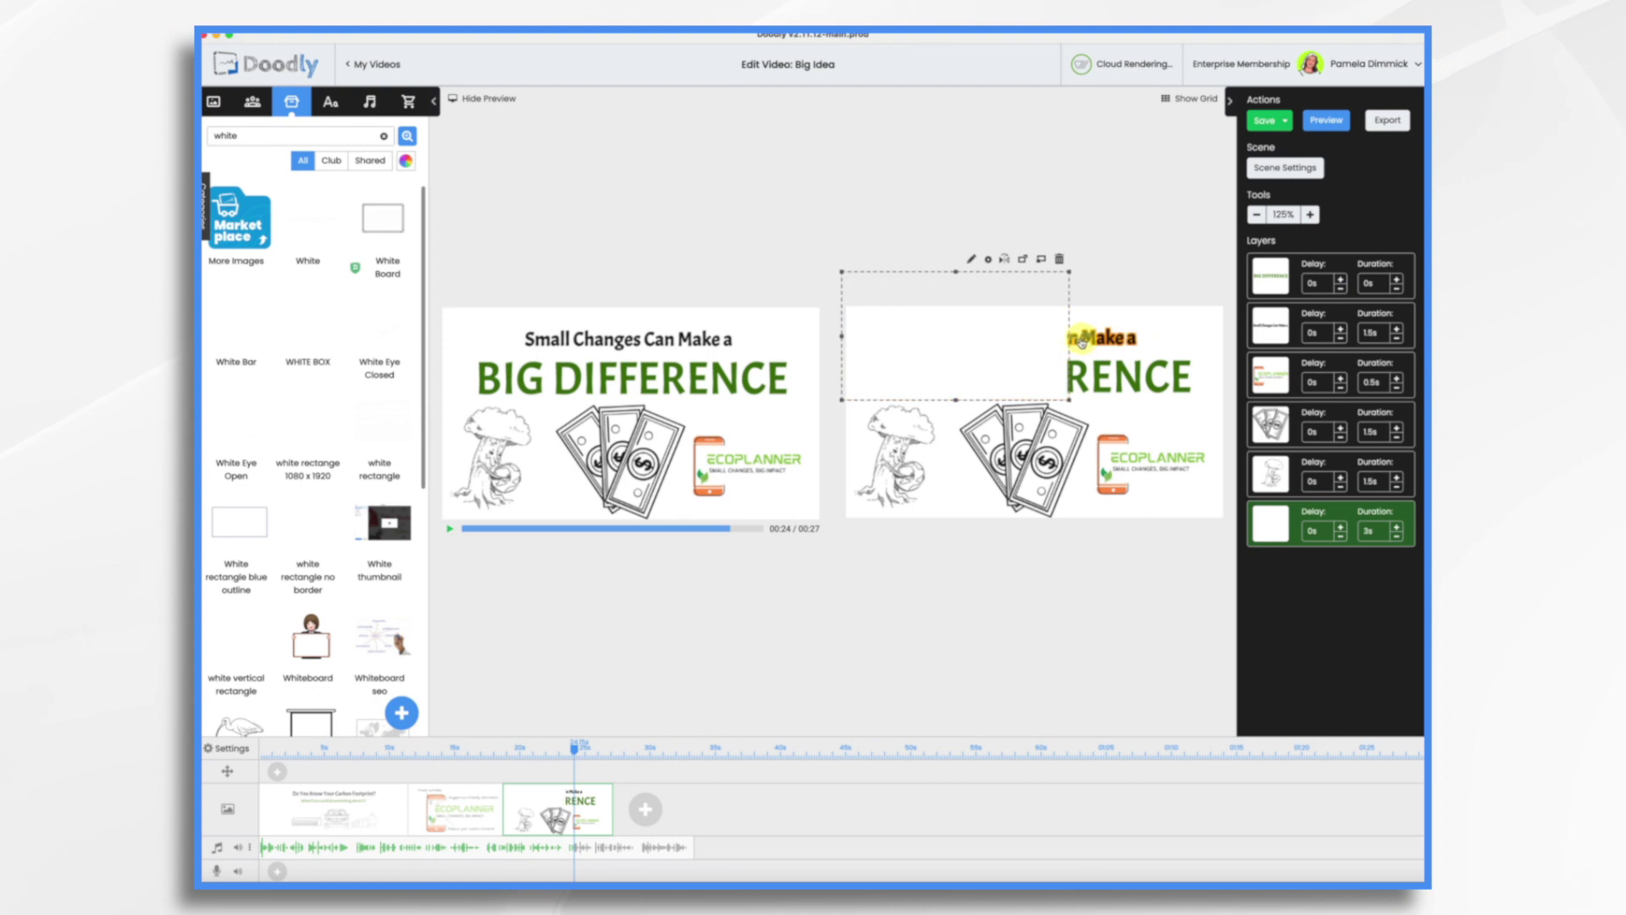
{"action": "left_click_drag", "start_coordinate": [1070, 336], "coordinate": [1226, 352]}
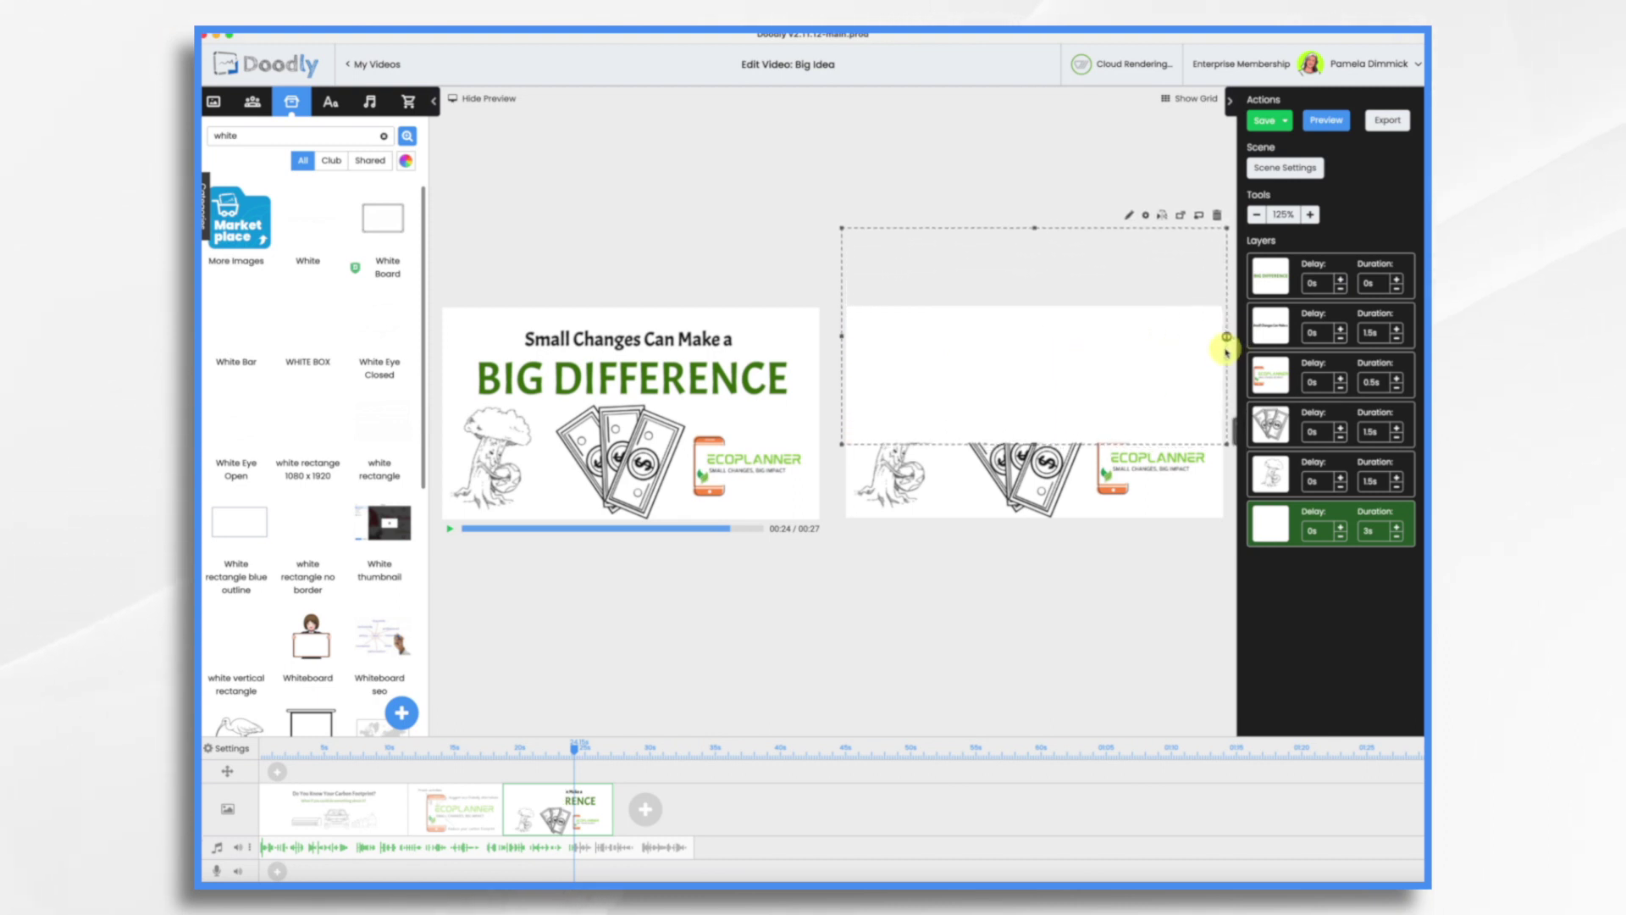
{"action": "left_click_drag", "start_coordinate": [1068, 345], "coordinate": [1029, 323]}
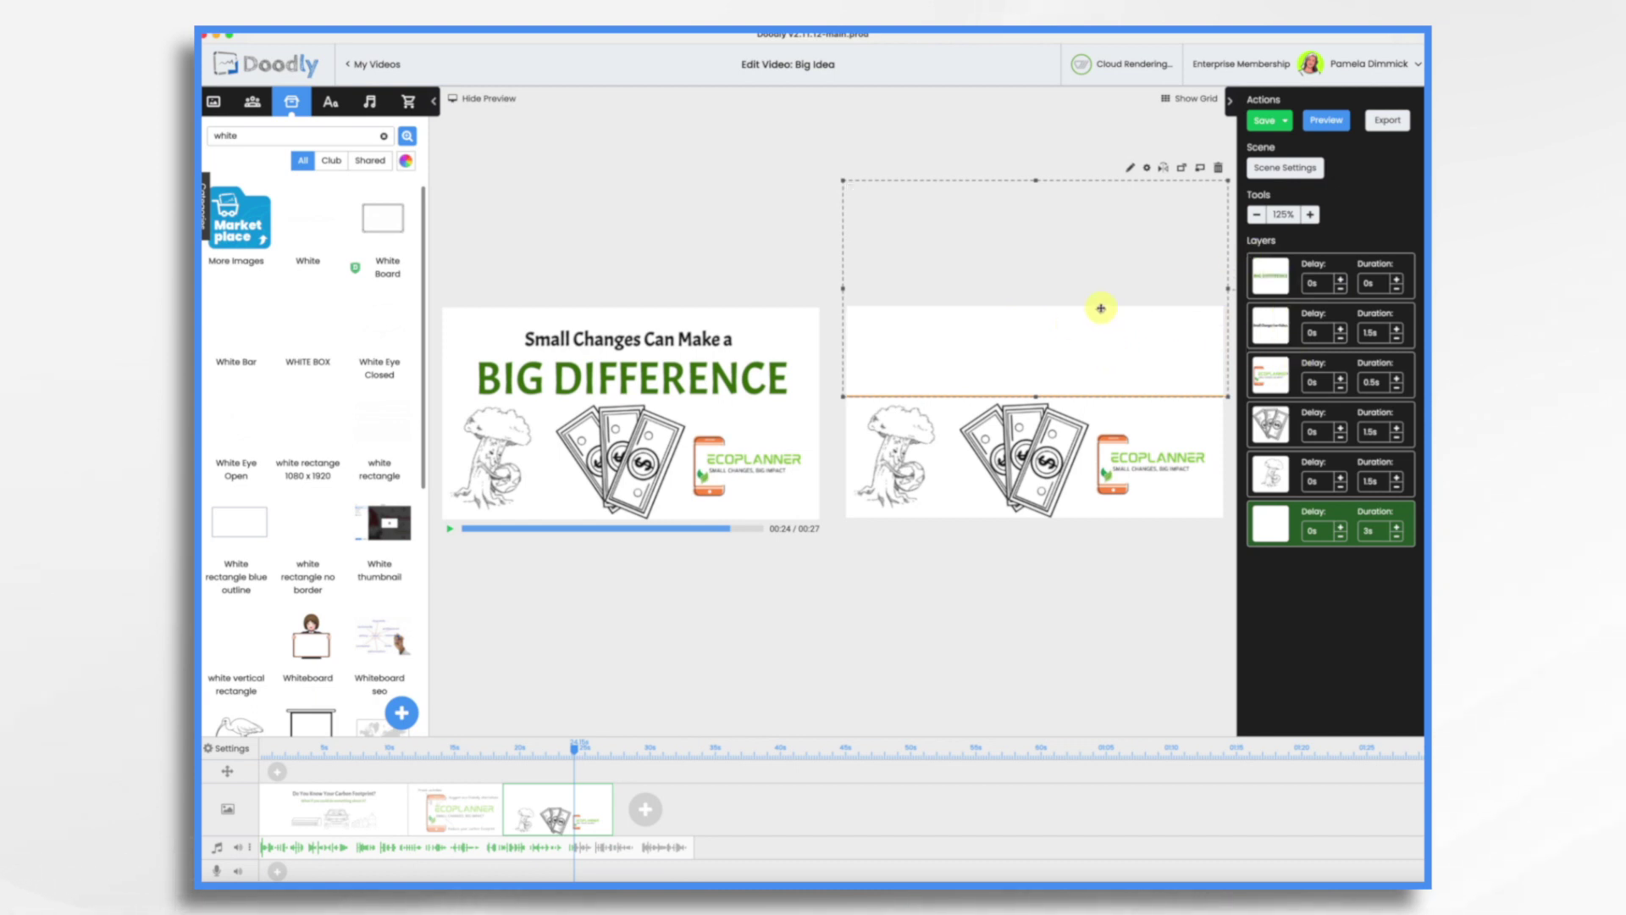
Step: Set the WHITE BOX asset's reveal mode to Fade
{"action": "left_click", "coordinate": [1133, 166]}
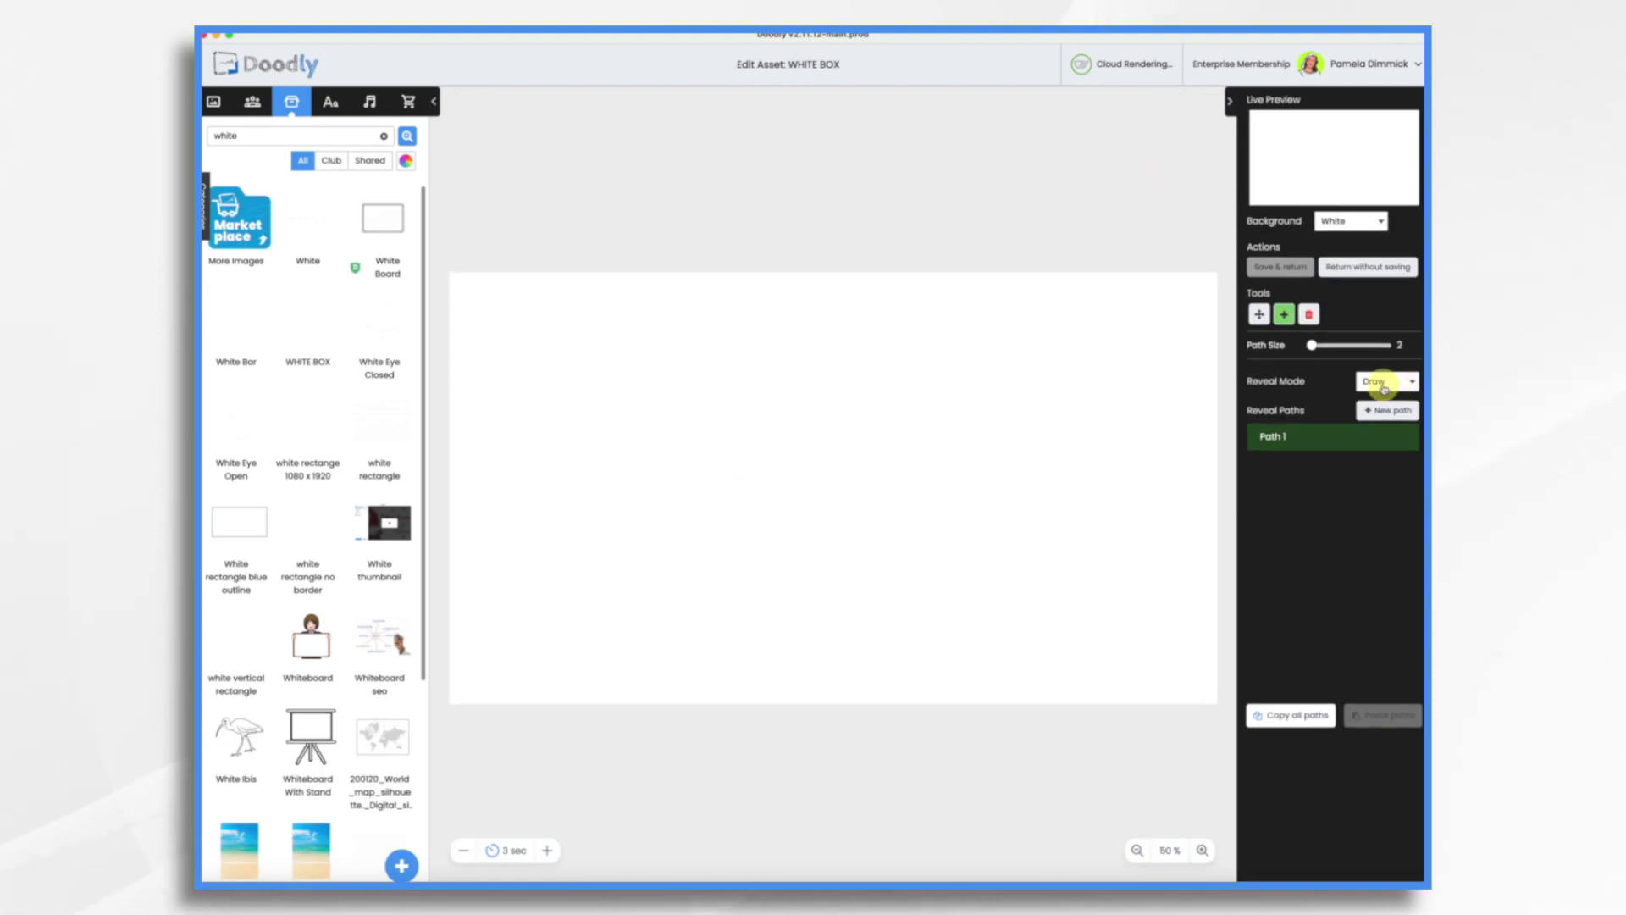
{"action": "left_click", "coordinate": [1379, 382]}
{"action": "left_click", "coordinate": [1380, 394]}
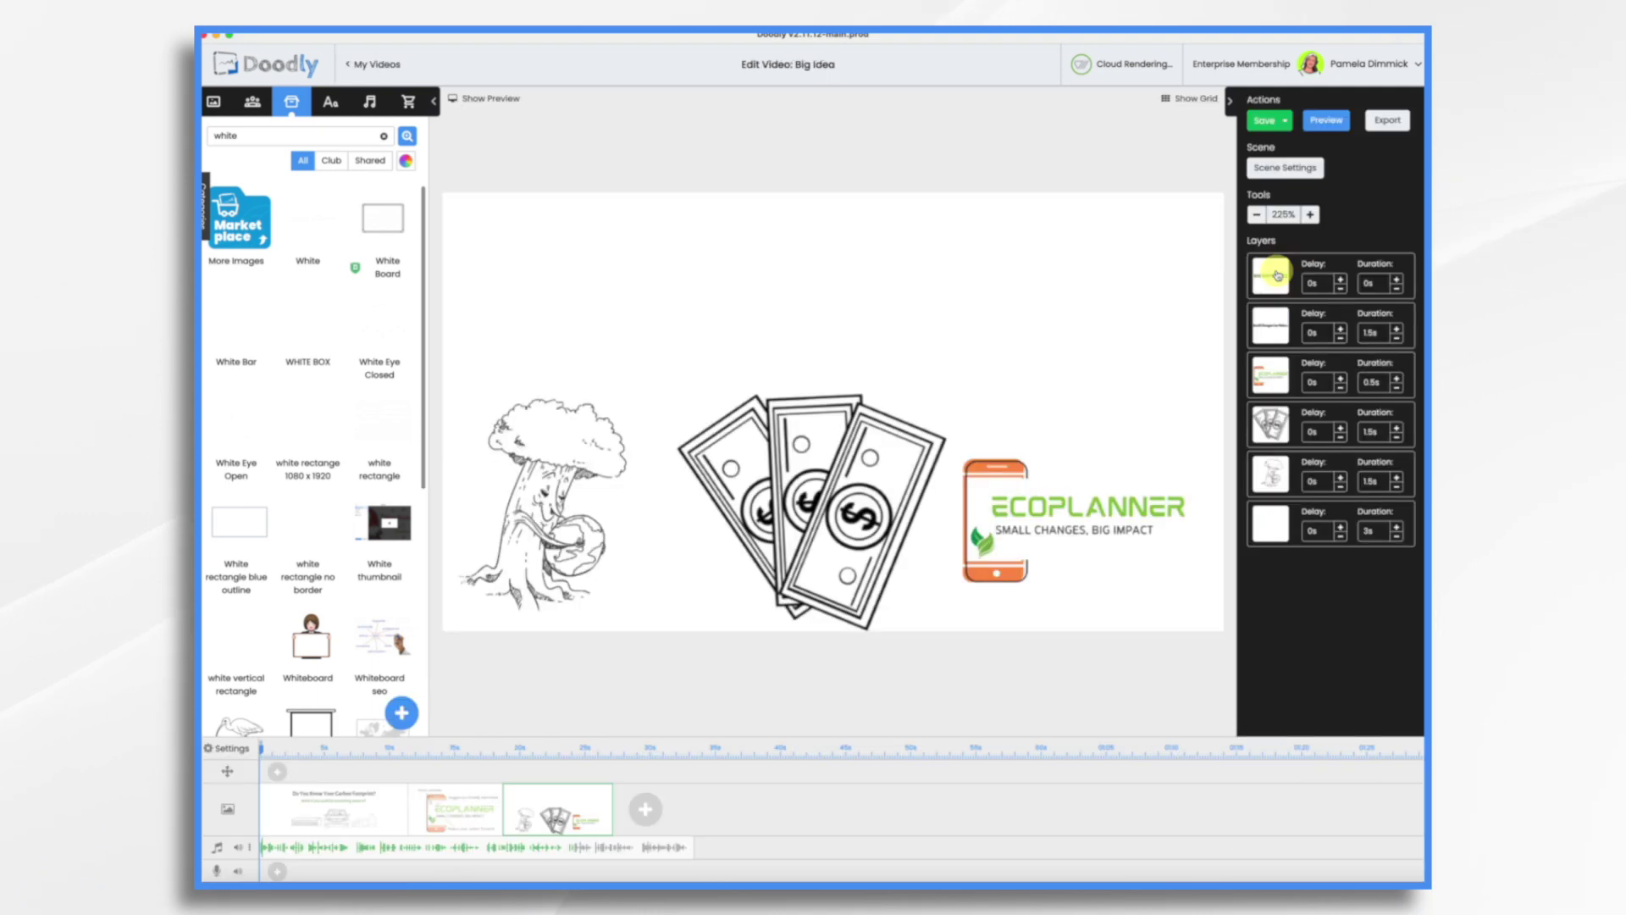
Step: Lower the white box layer's duration to 1s and play the scene
{"action": "left_click", "coordinate": [1396, 532]}
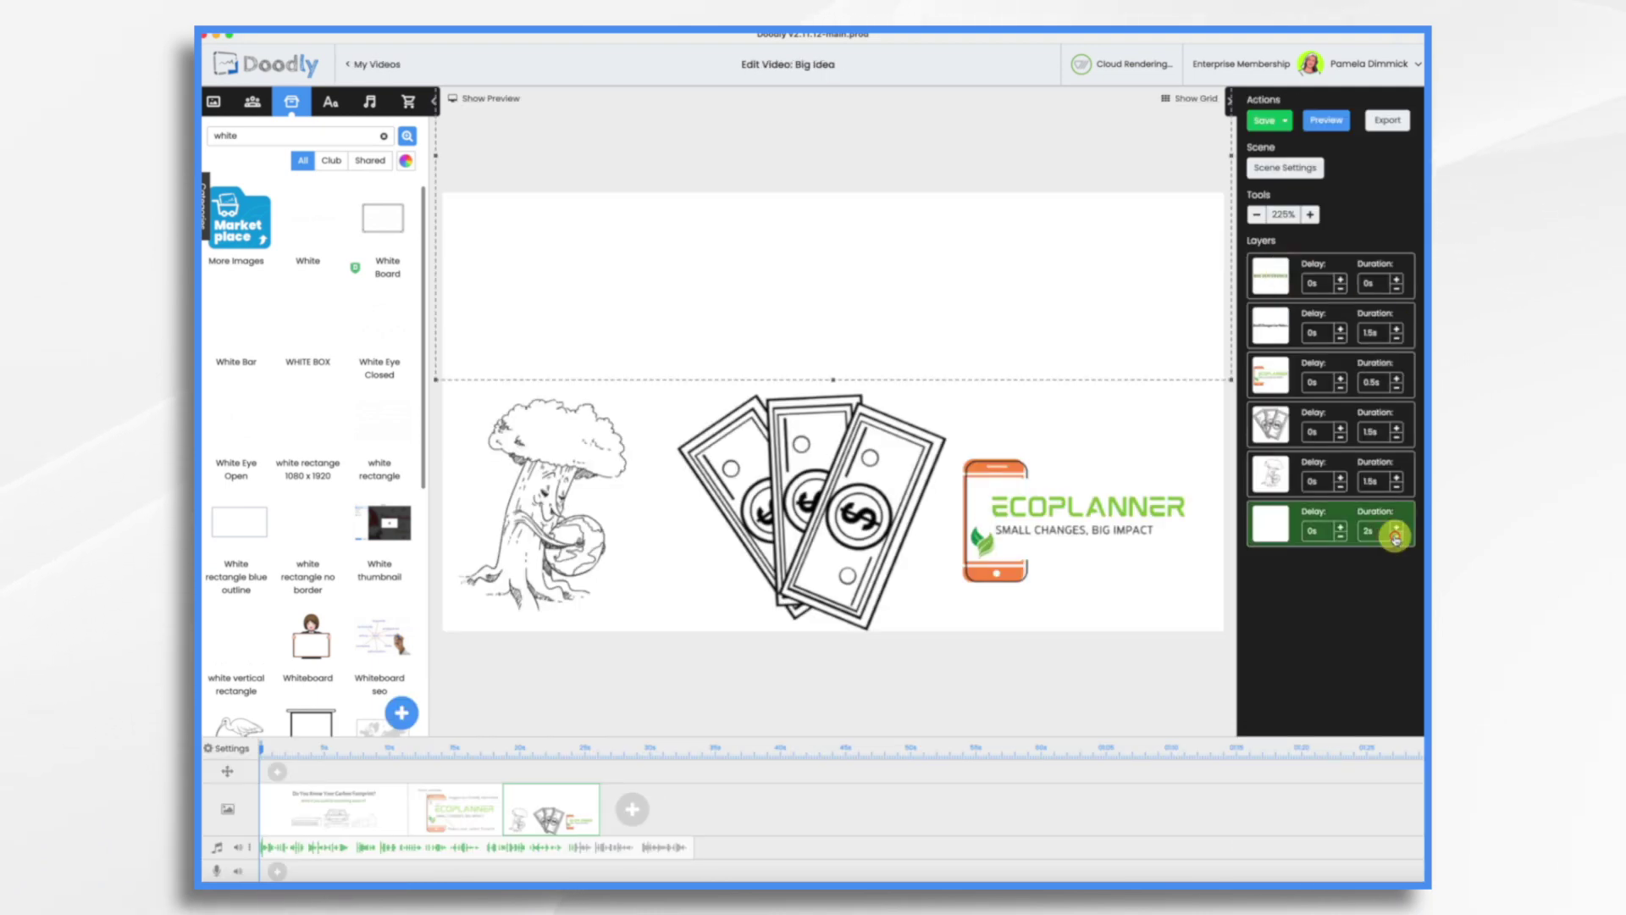
{"action": "left_click", "coordinate": [1396, 537]}
{"action": "left_click", "coordinate": [1396, 537]}
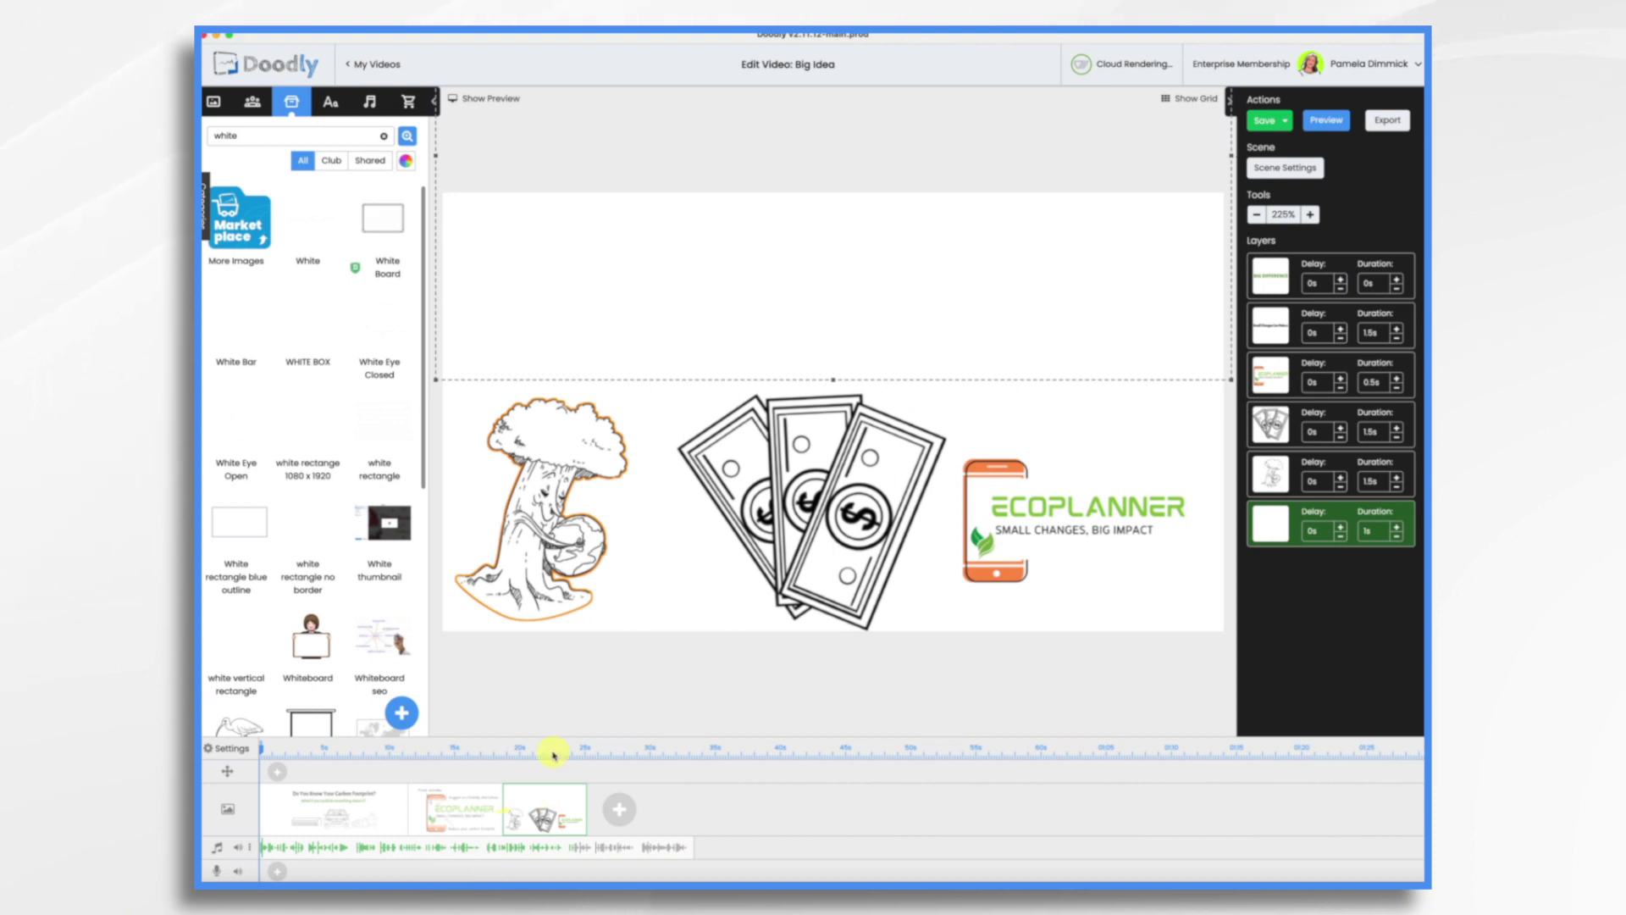
{"action": "key", "text": "space"}
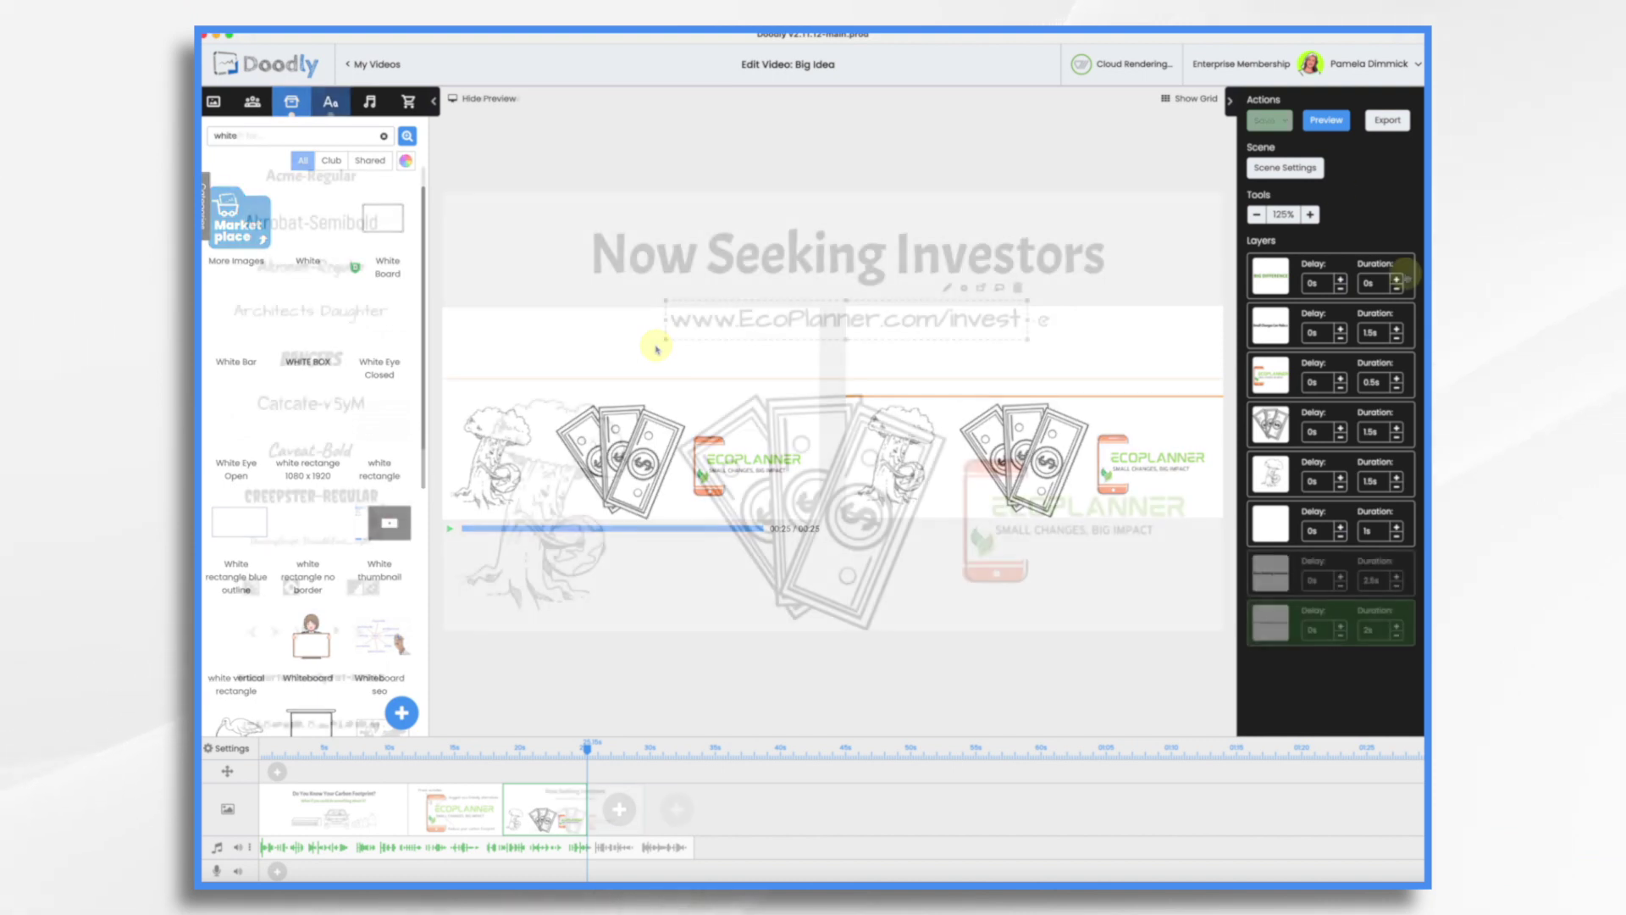
Step: Adjust the investors scene's extra time in Scene Settings and apply it
{"action": "left_click", "coordinate": [1301, 173]}
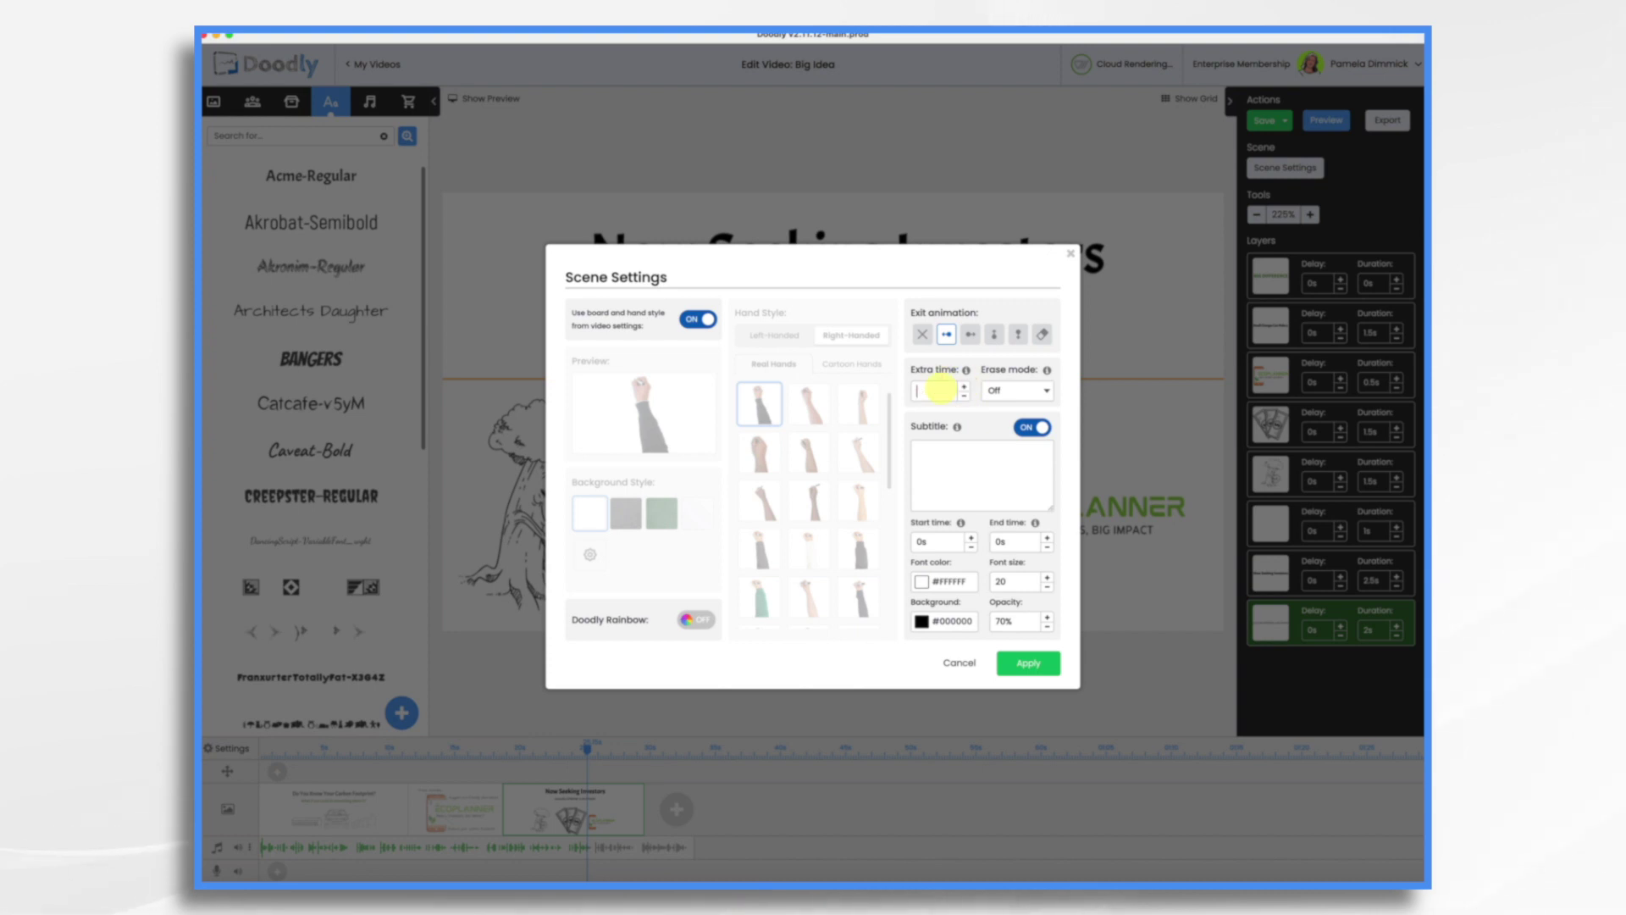
{"action": "left_click", "coordinate": [1035, 664]}
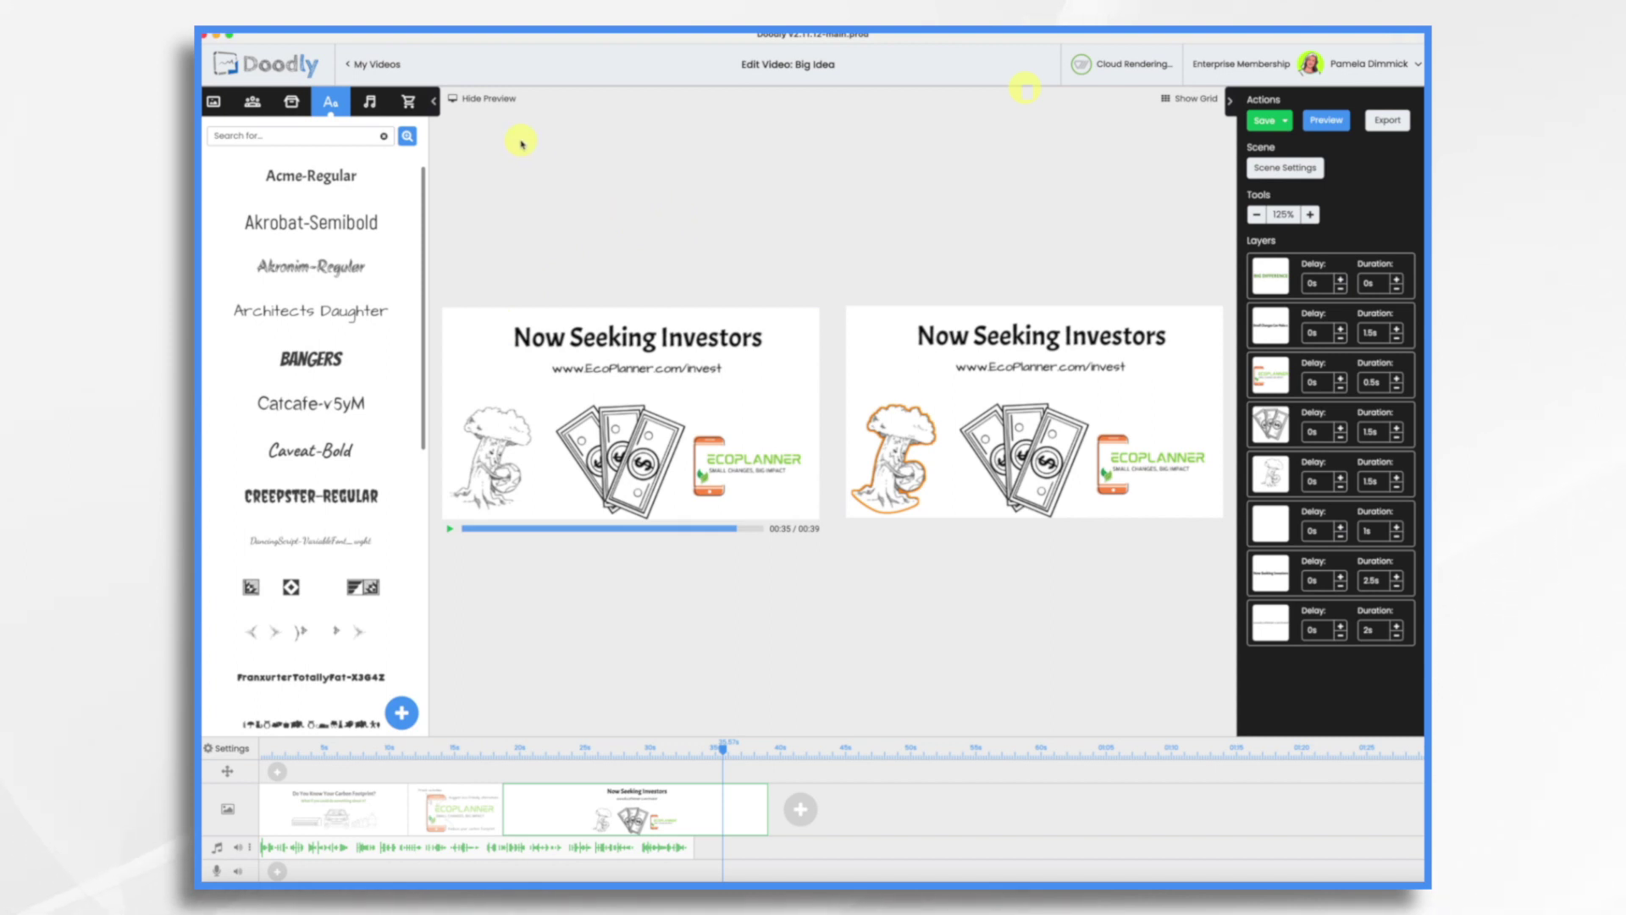
Step: Add the 'Lean In' track from the Music sounds to the lower audio track
{"action": "left_click", "coordinate": [370, 101]}
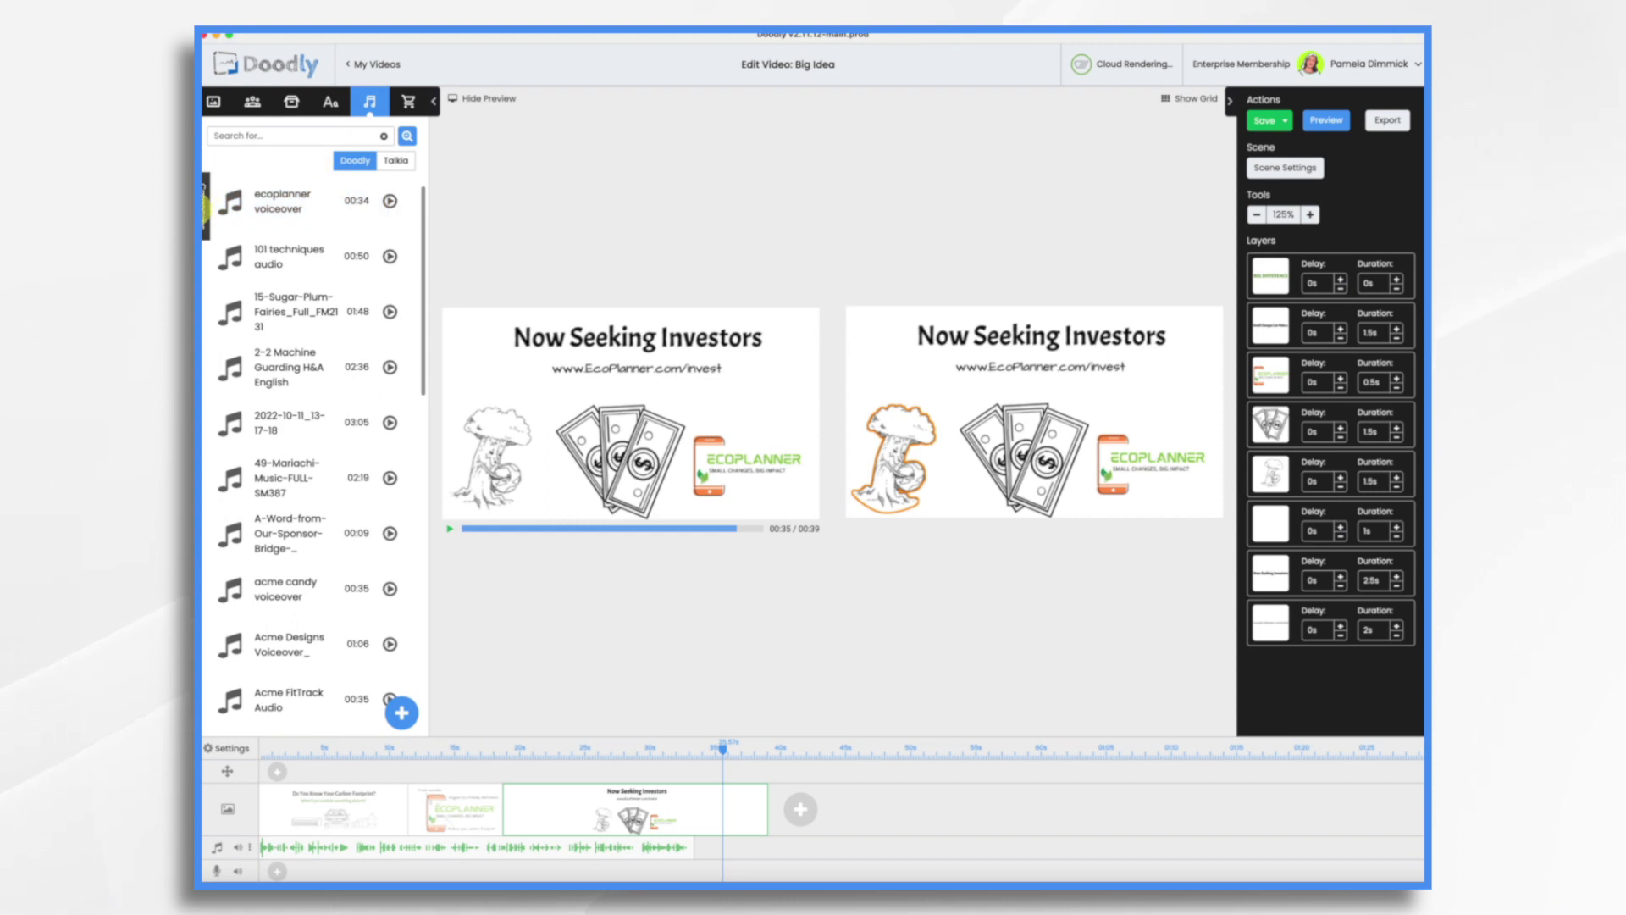
{"action": "left_click", "coordinate": [205, 206]}
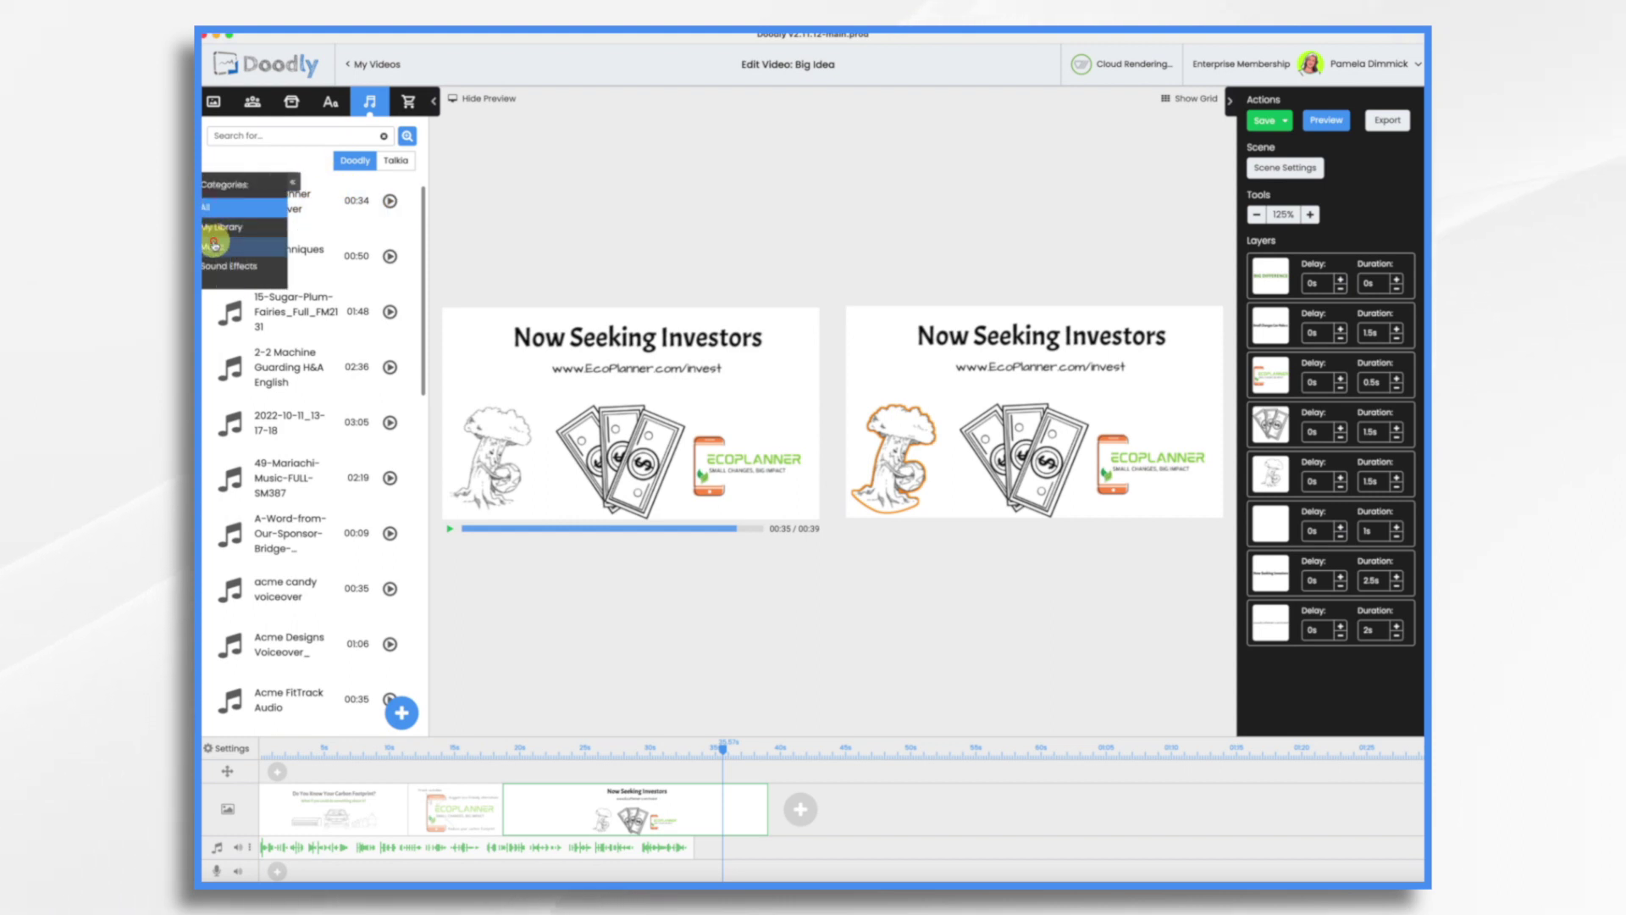
{"action": "left_click", "coordinate": [214, 245]}
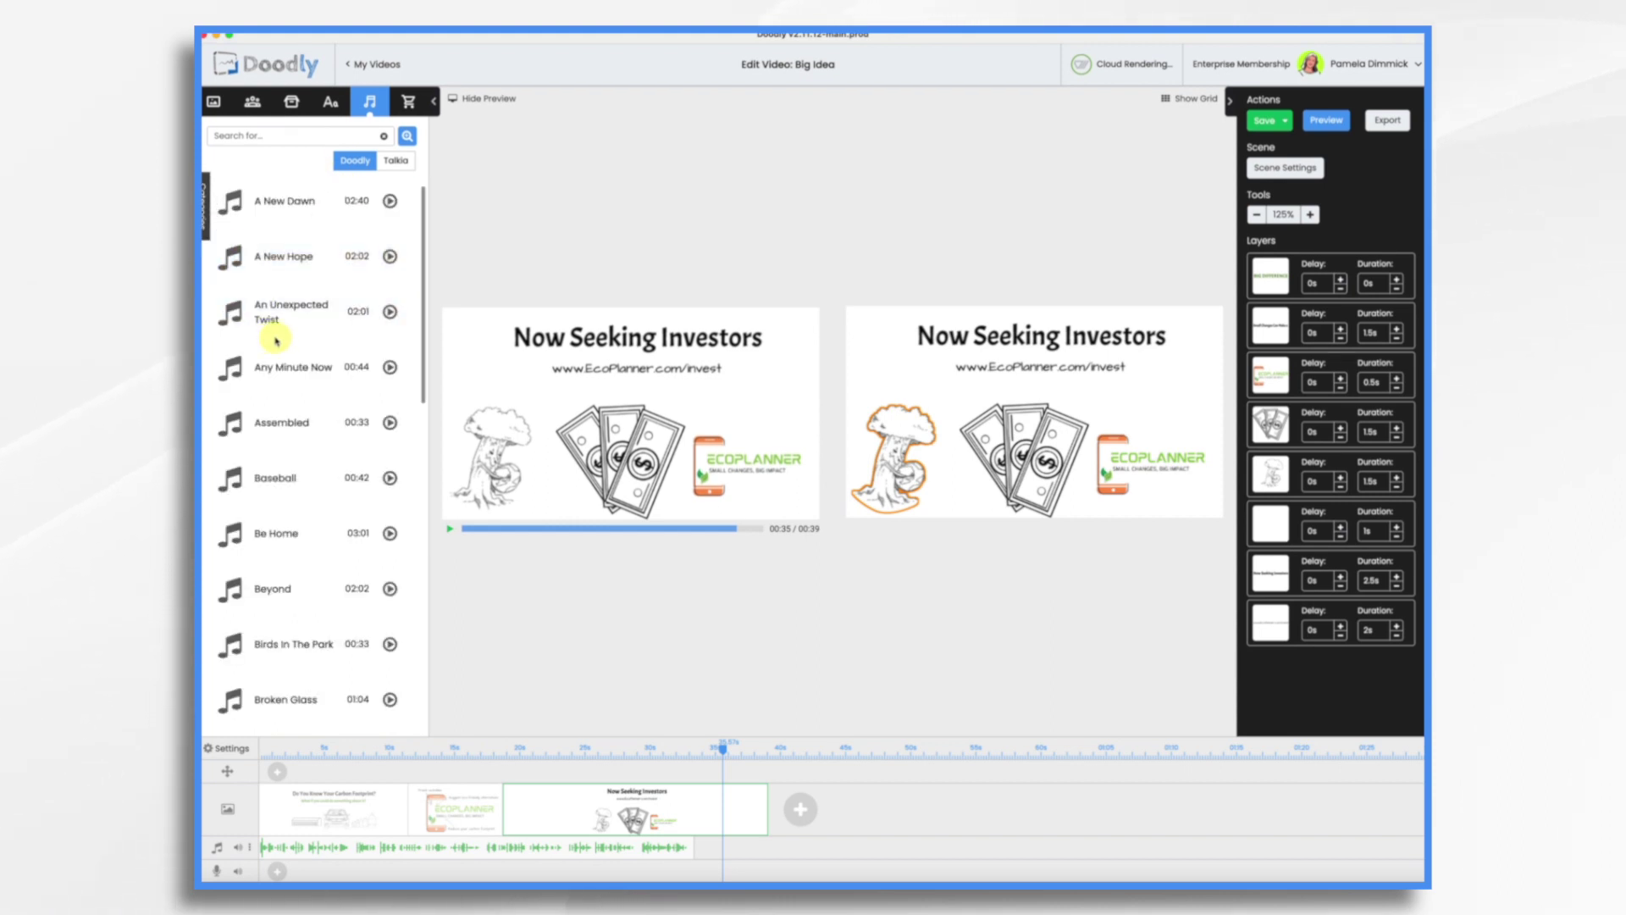
{"action": "scroll", "coordinate": [276, 342], "scroll_direction": "down", "scroll_amount": 20}
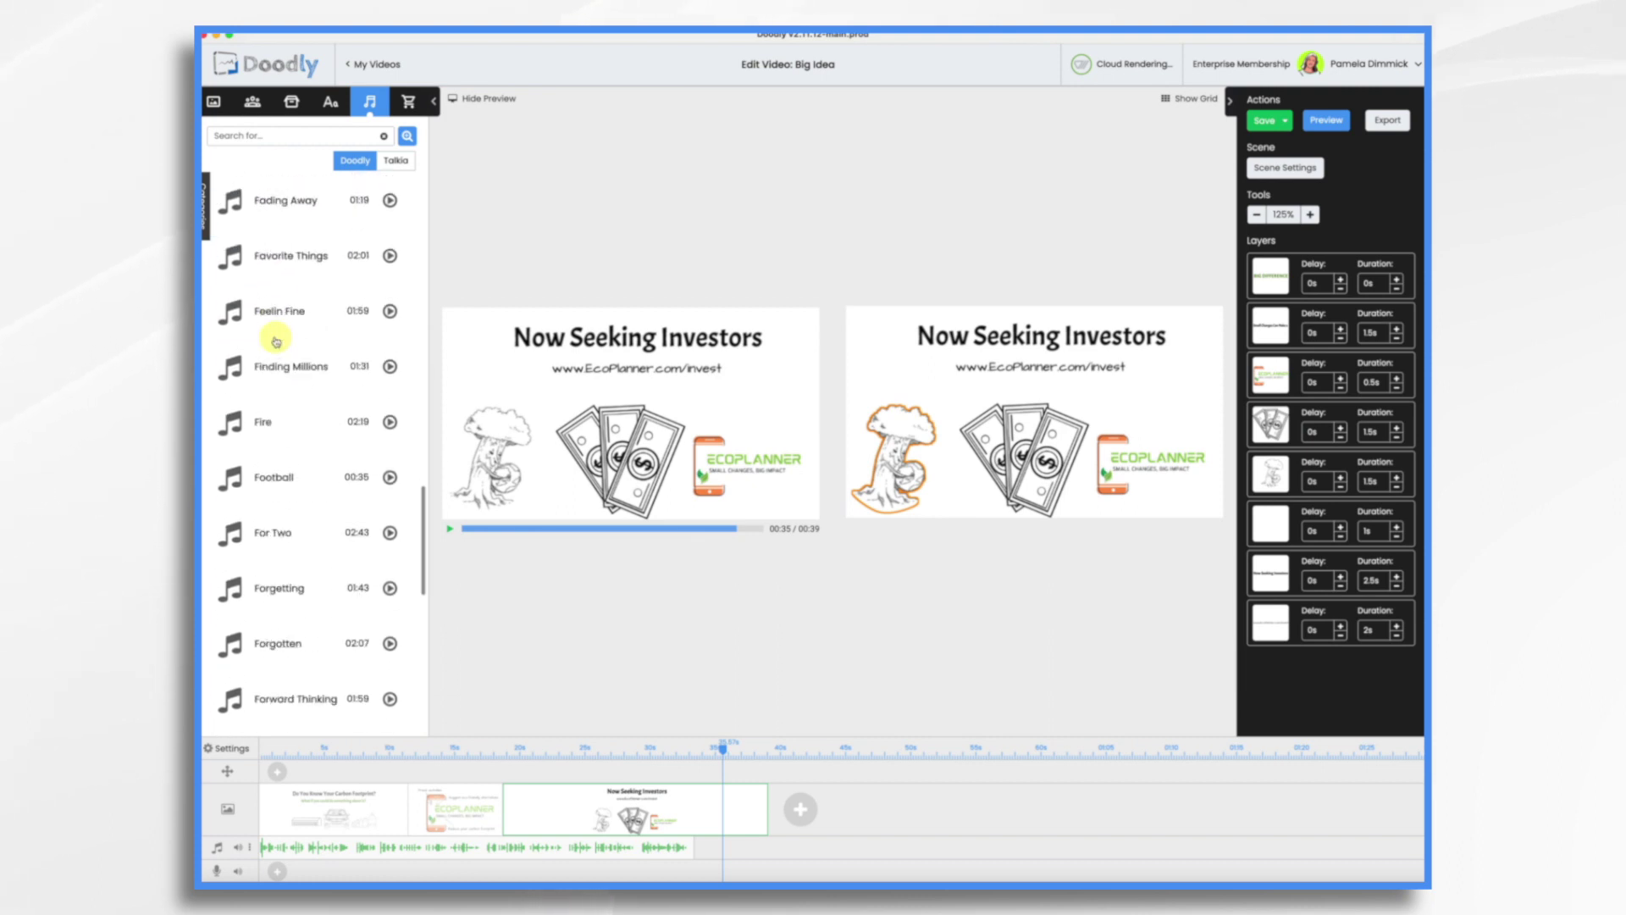
{"action": "scroll", "coordinate": [288, 549], "scroll_direction": "down", "scroll_amount": 10}
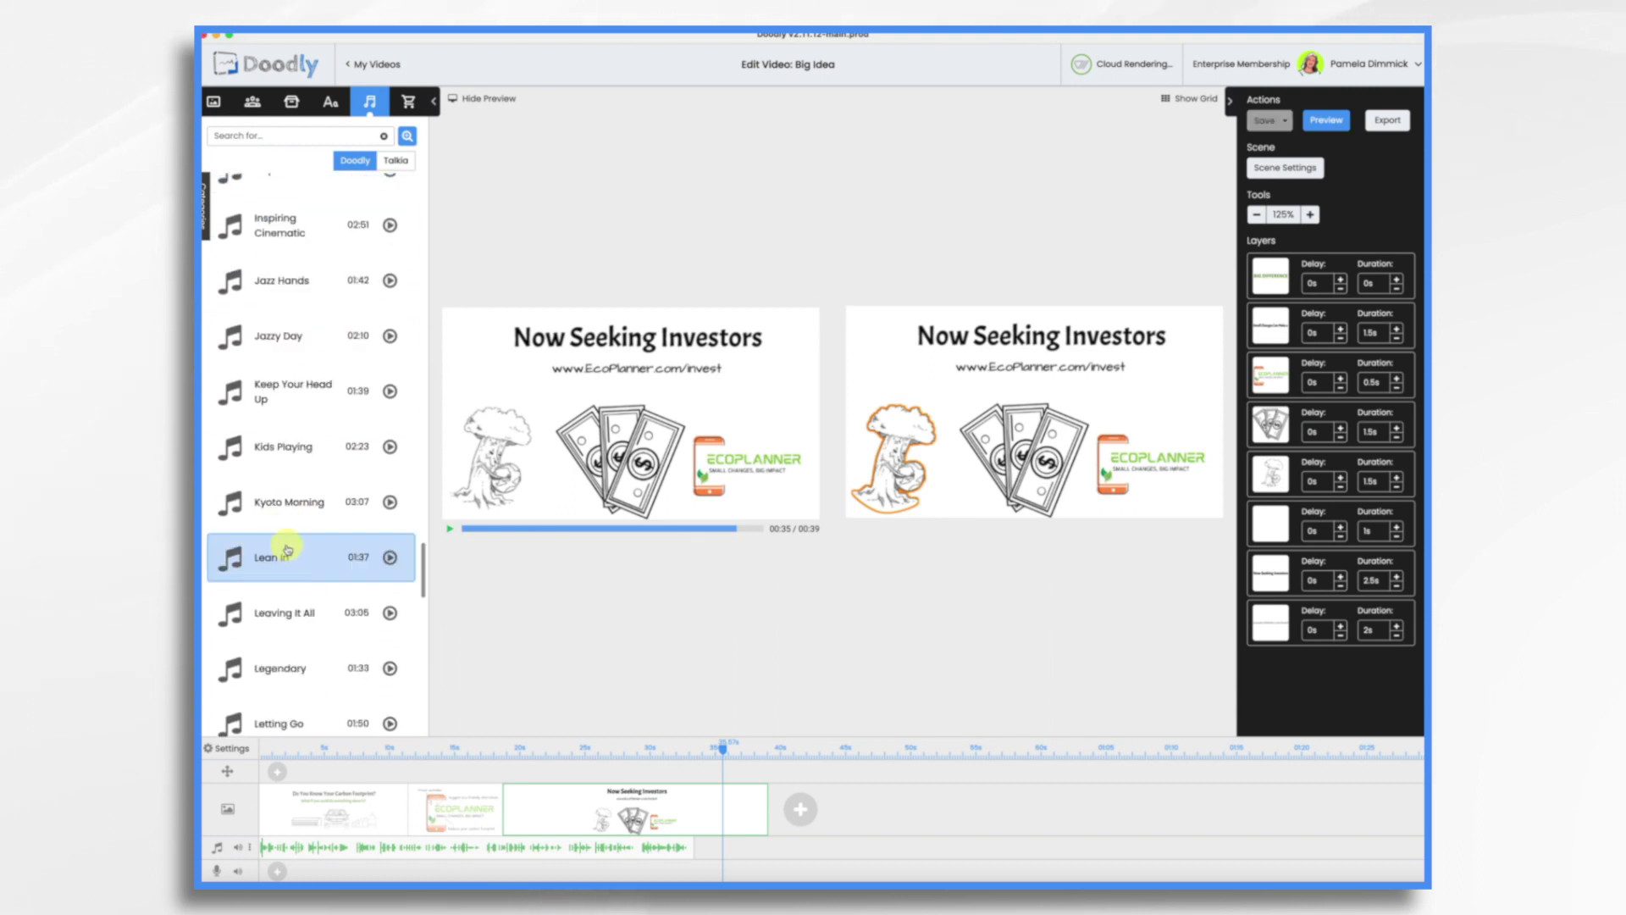
{"action": "left_click_drag", "start_coordinate": [284, 551], "coordinate": [399, 868]}
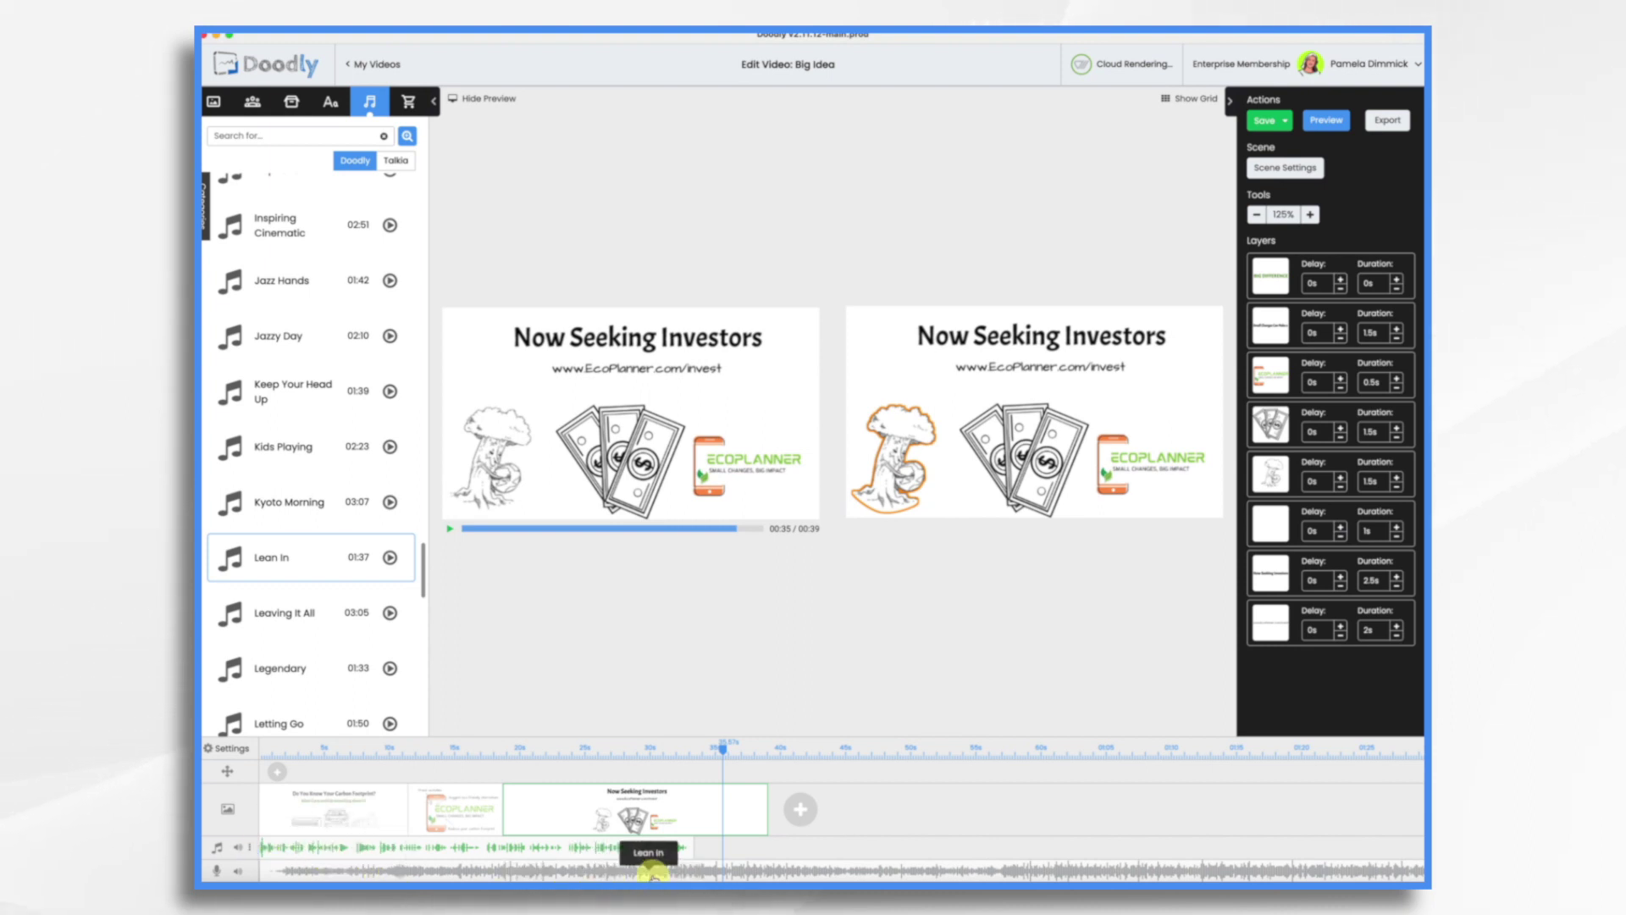
Step: Trim the Lean In clip to end near the investors scene and apply Fade Out
{"action": "scroll", "coordinate": [655, 872], "scroll_direction": "right", "scroll_amount": 3}
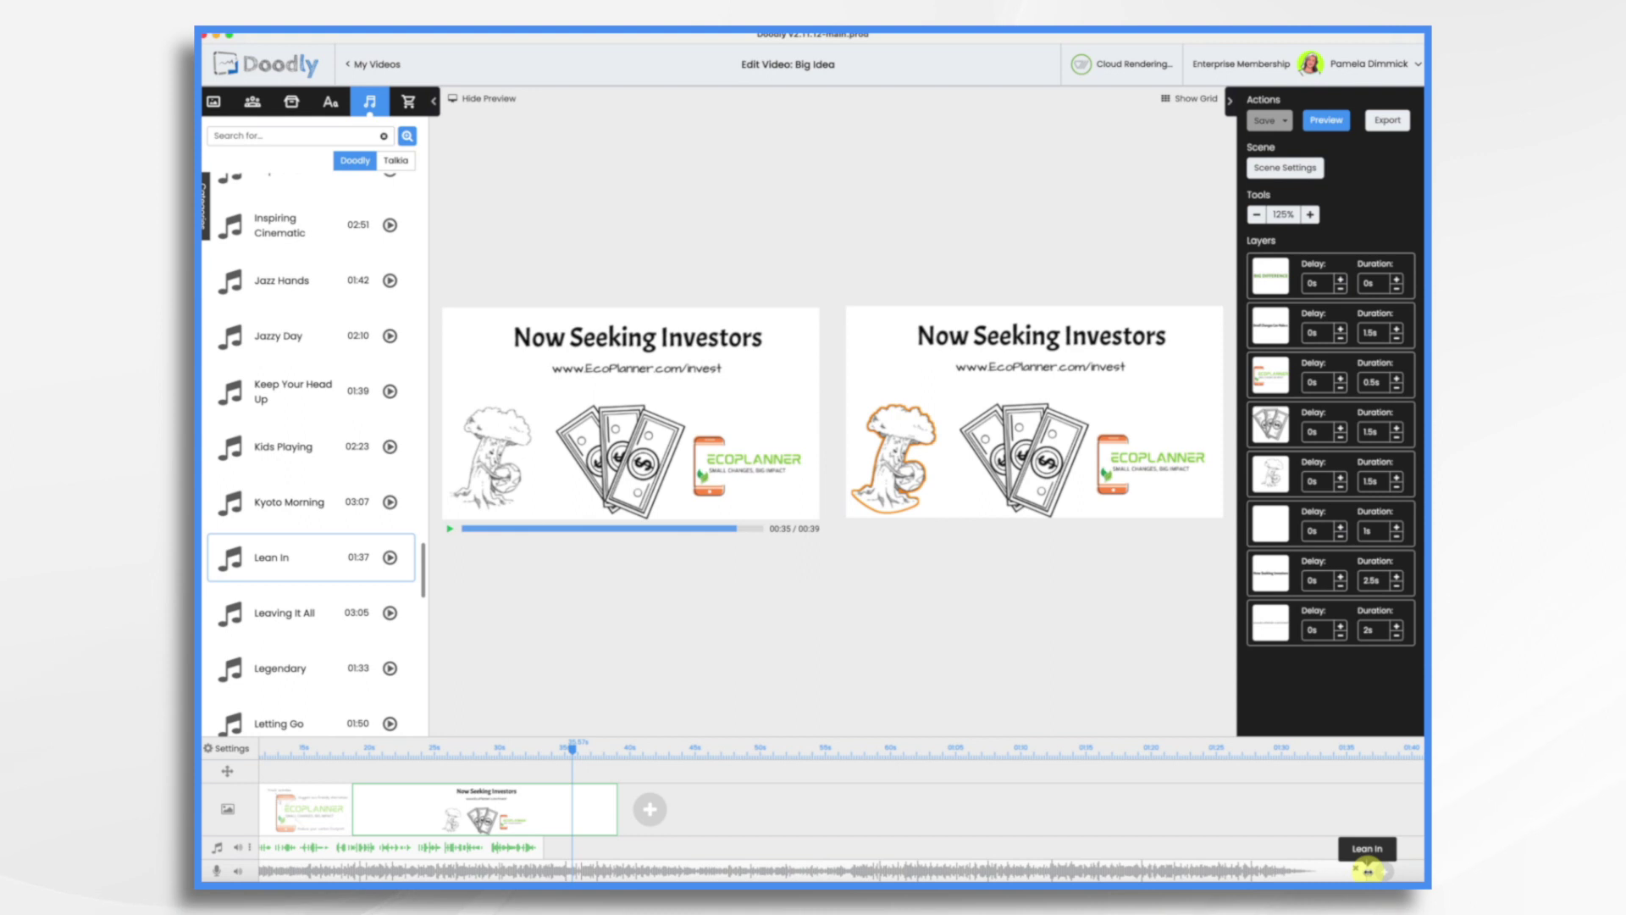
{"action": "left_click_drag", "start_coordinate": [1368, 870], "coordinate": [597, 872]}
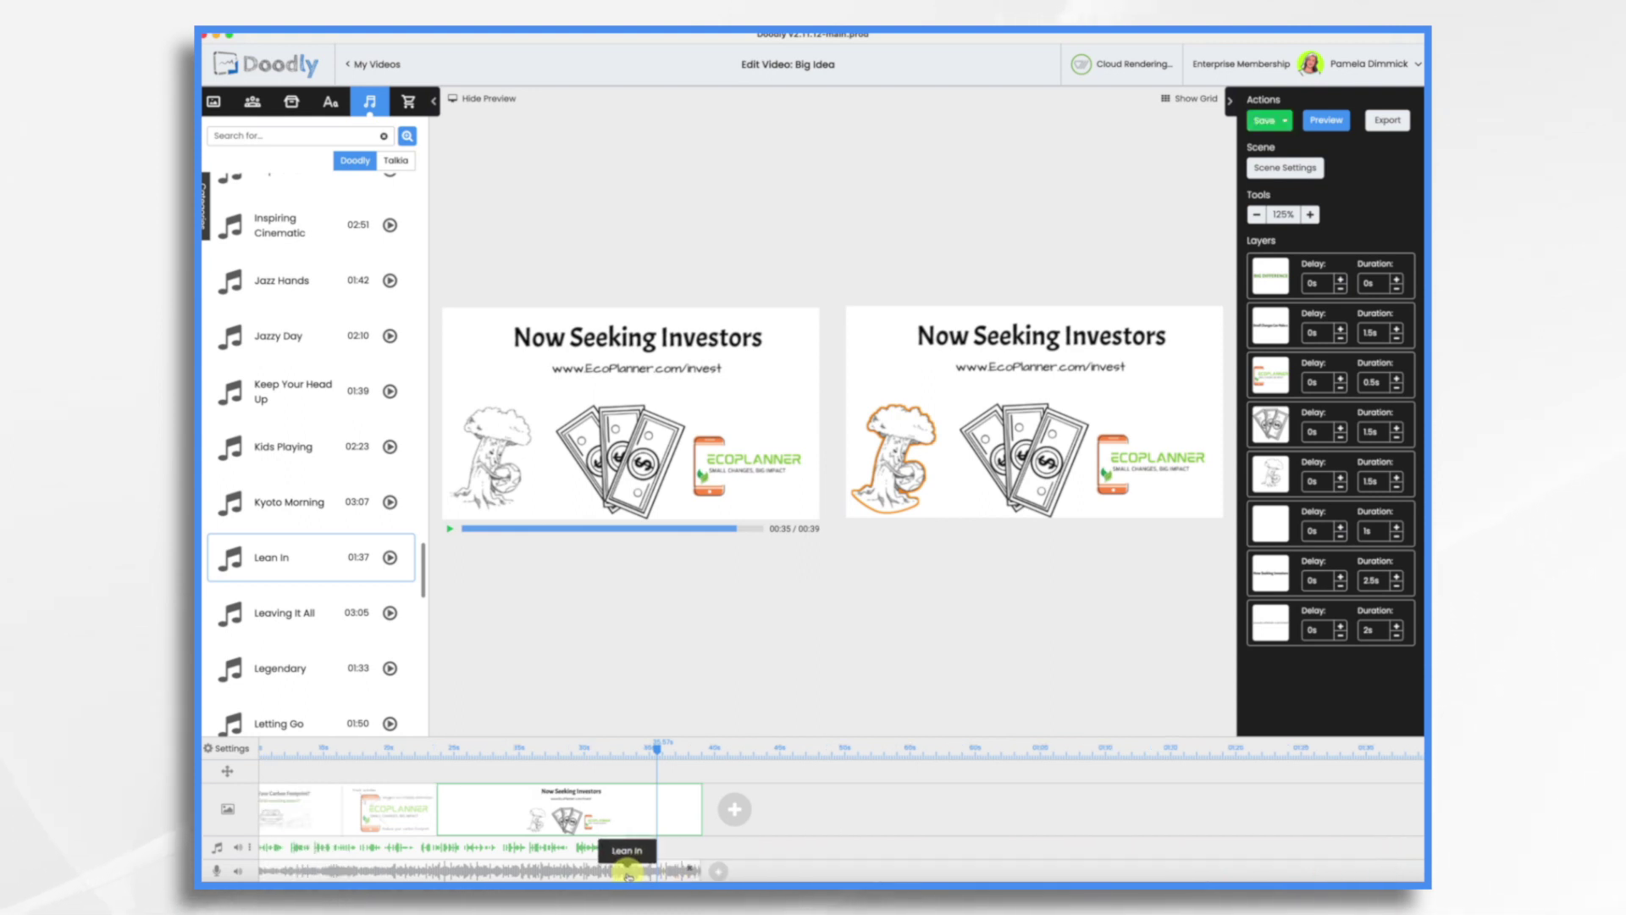
{"action": "right_click", "coordinate": [678, 872]}
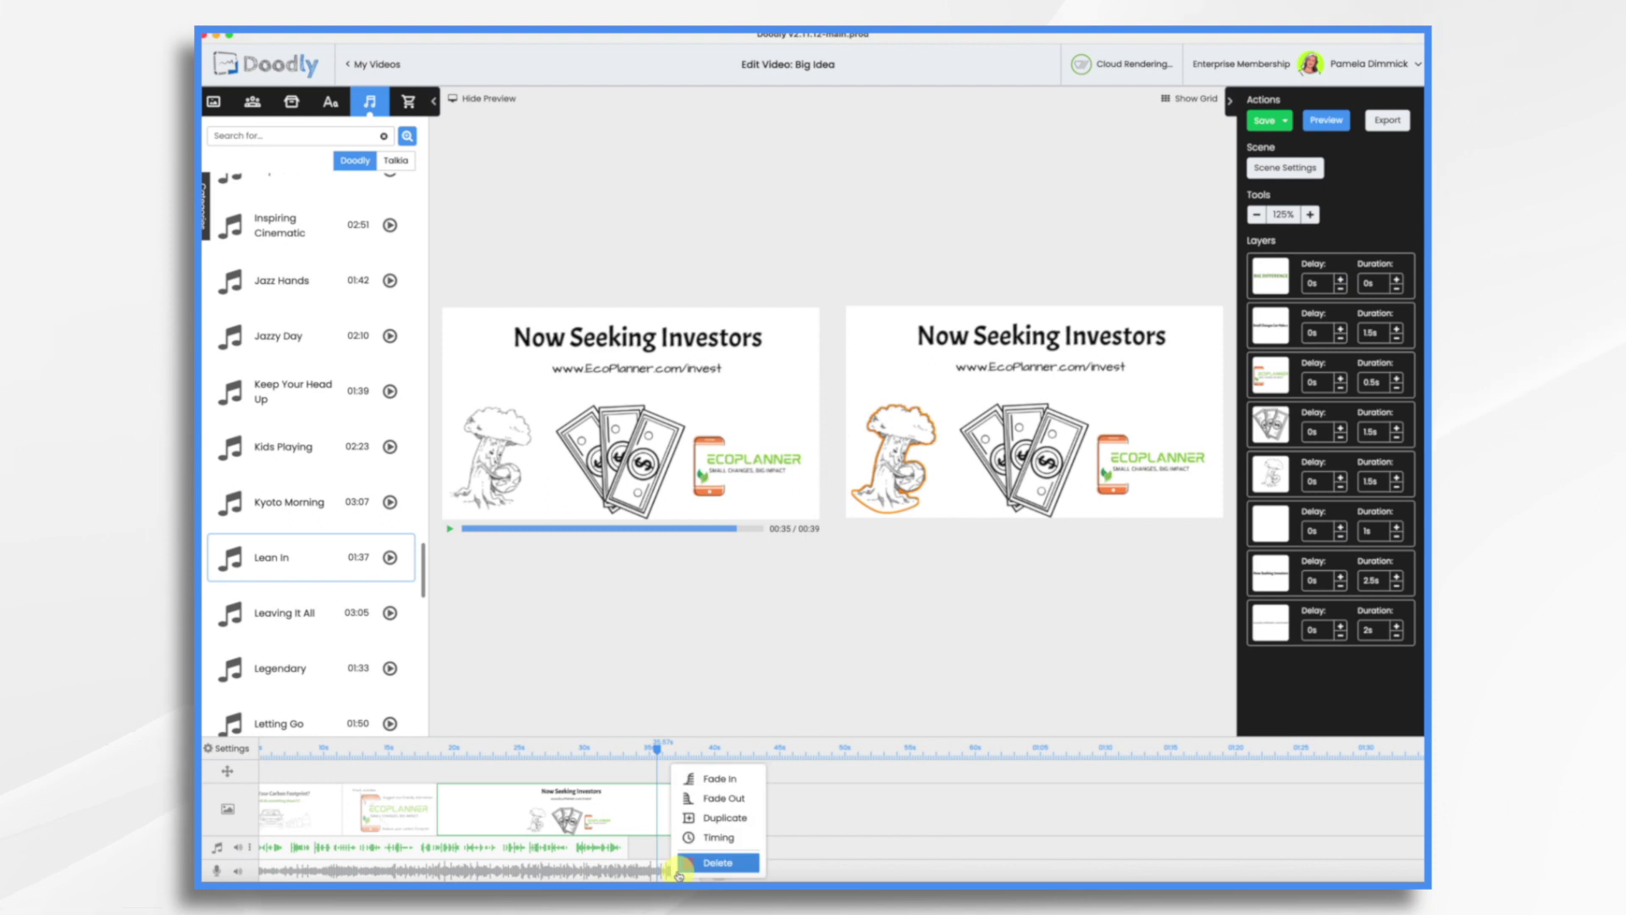
{"action": "left_click", "coordinate": [706, 799]}
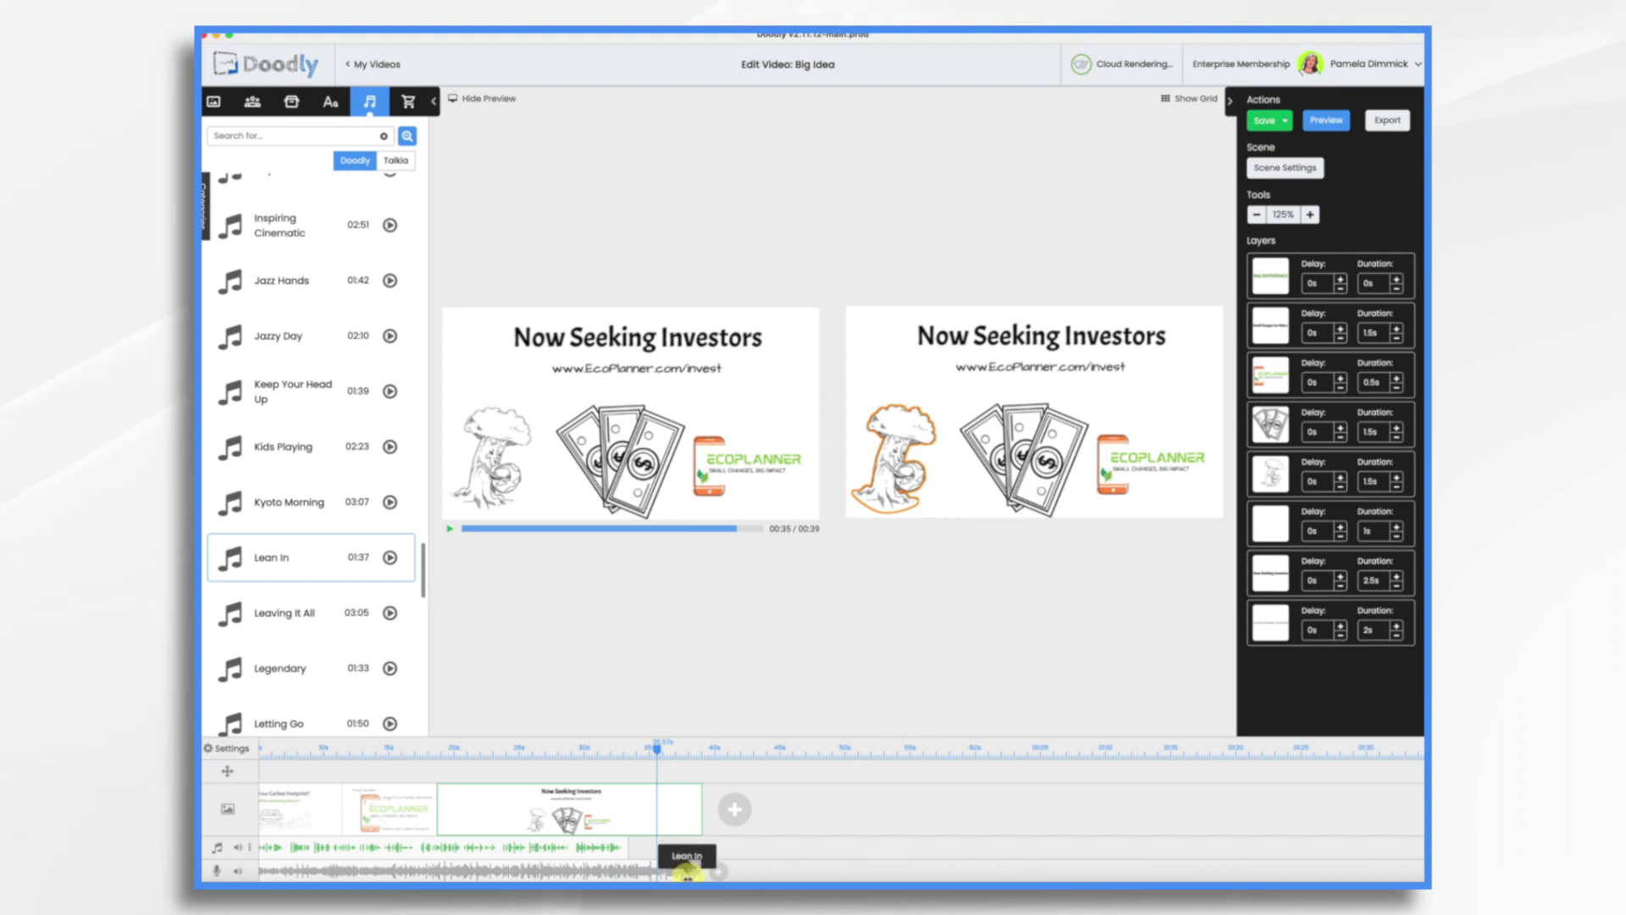
{"action": "left_click_drag", "start_coordinate": [688, 873], "coordinate": [628, 874]}
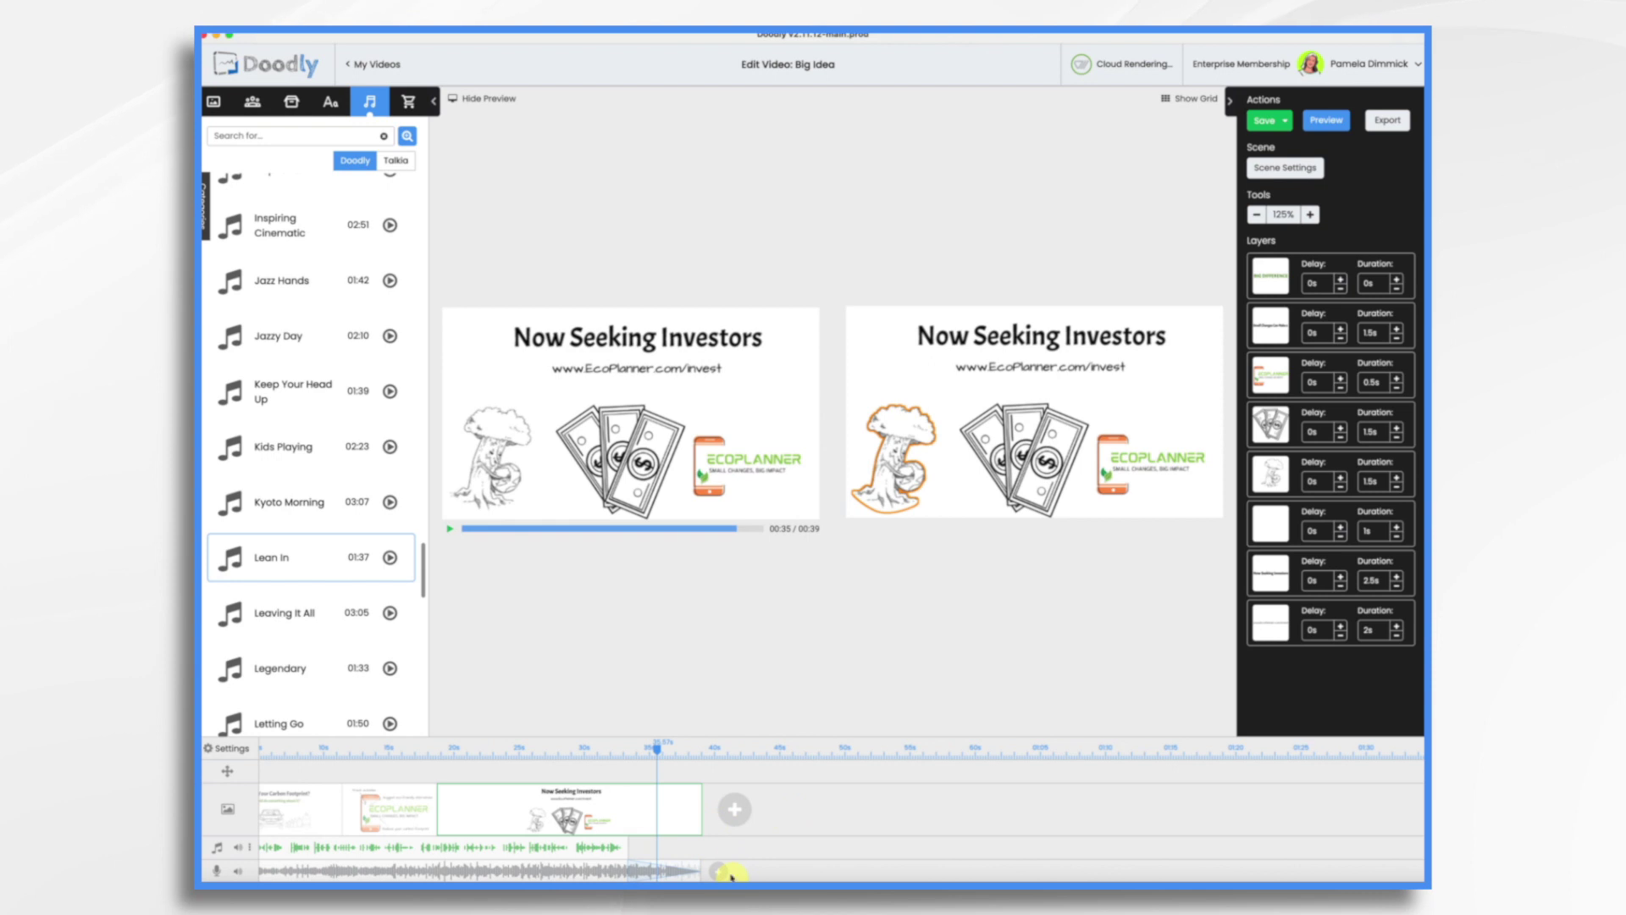
Step: Turn the Lean In background music volume down very low
{"action": "scroll", "coordinate": [508, 847], "scroll_direction": "left", "scroll_amount": 2}
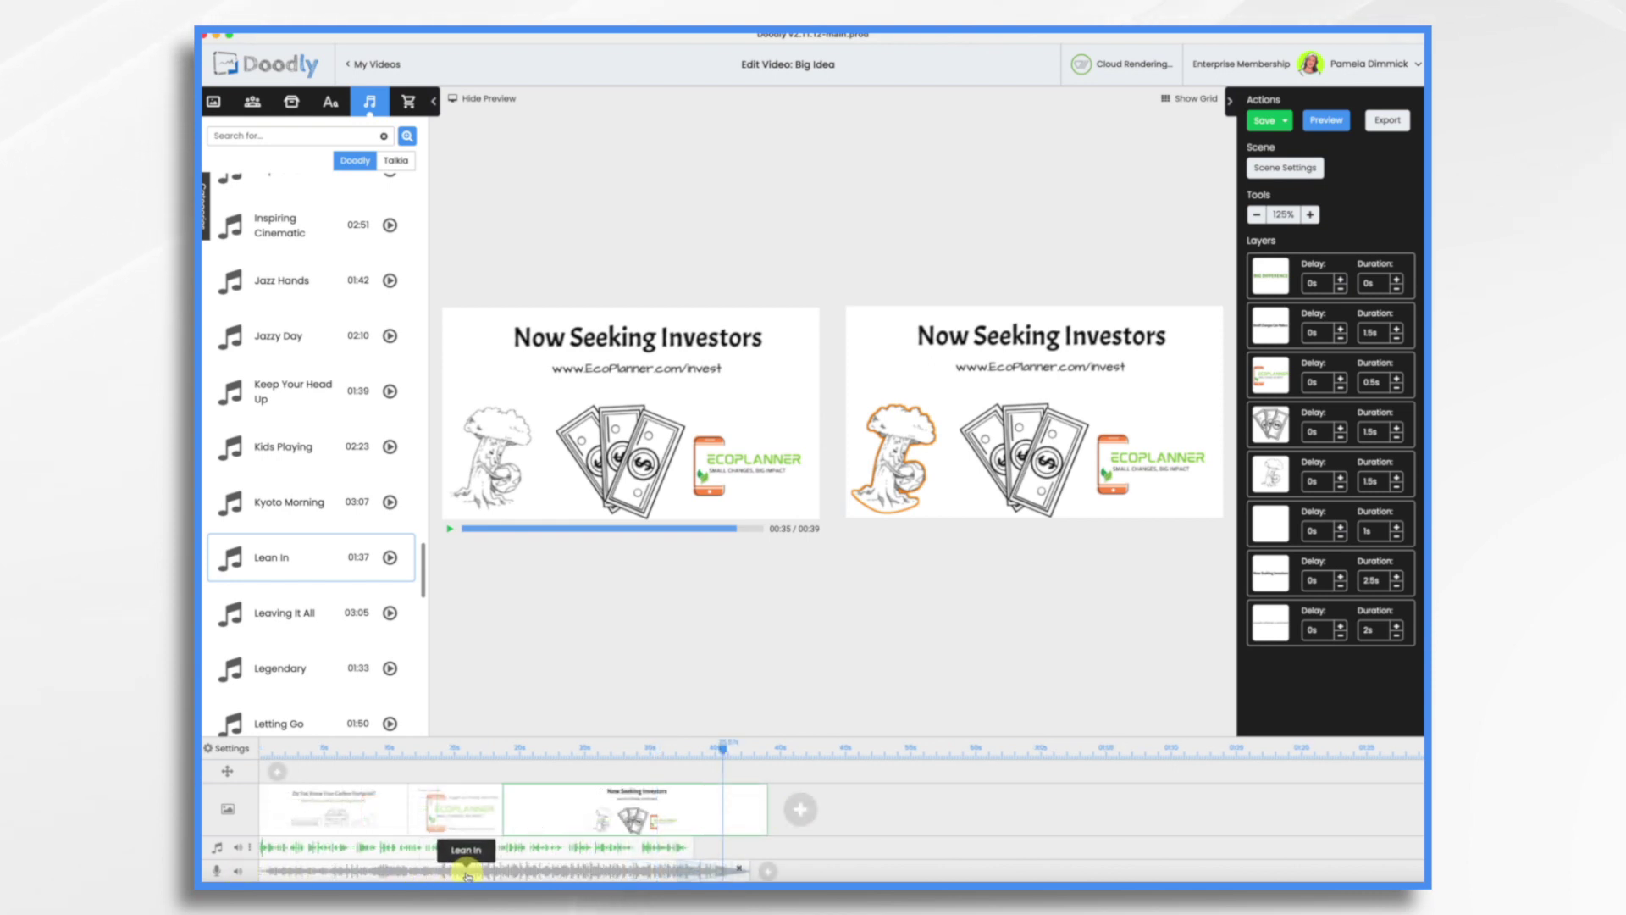
{"action": "left_click", "coordinate": [236, 872]}
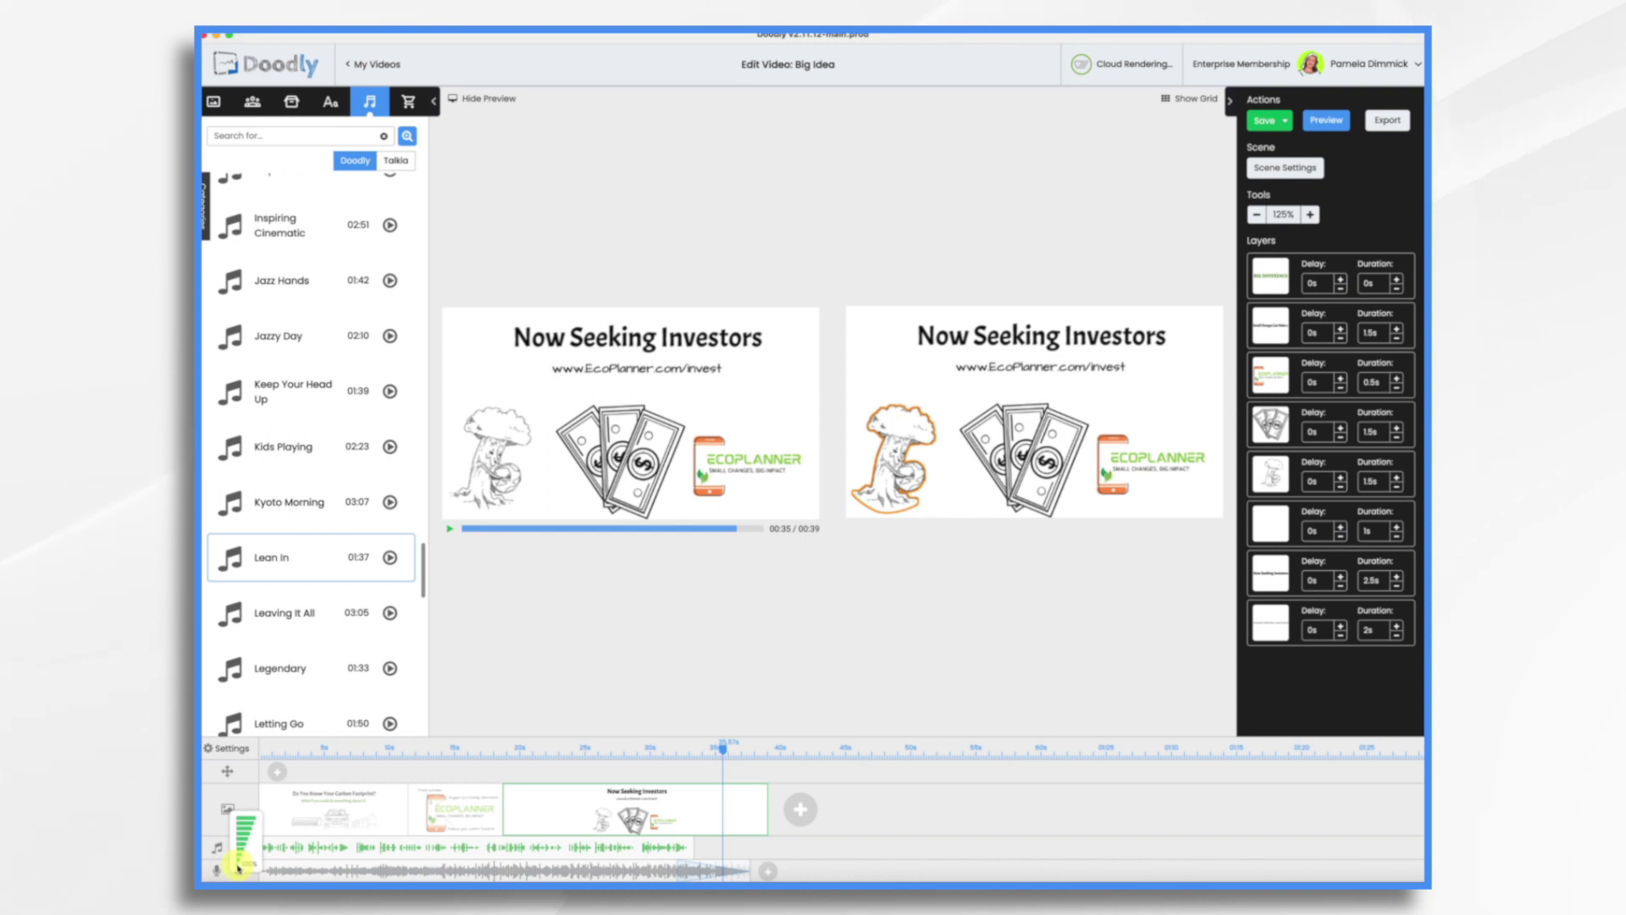
{"action": "left_click_drag", "start_coordinate": [237, 866], "coordinate": [239, 869]}
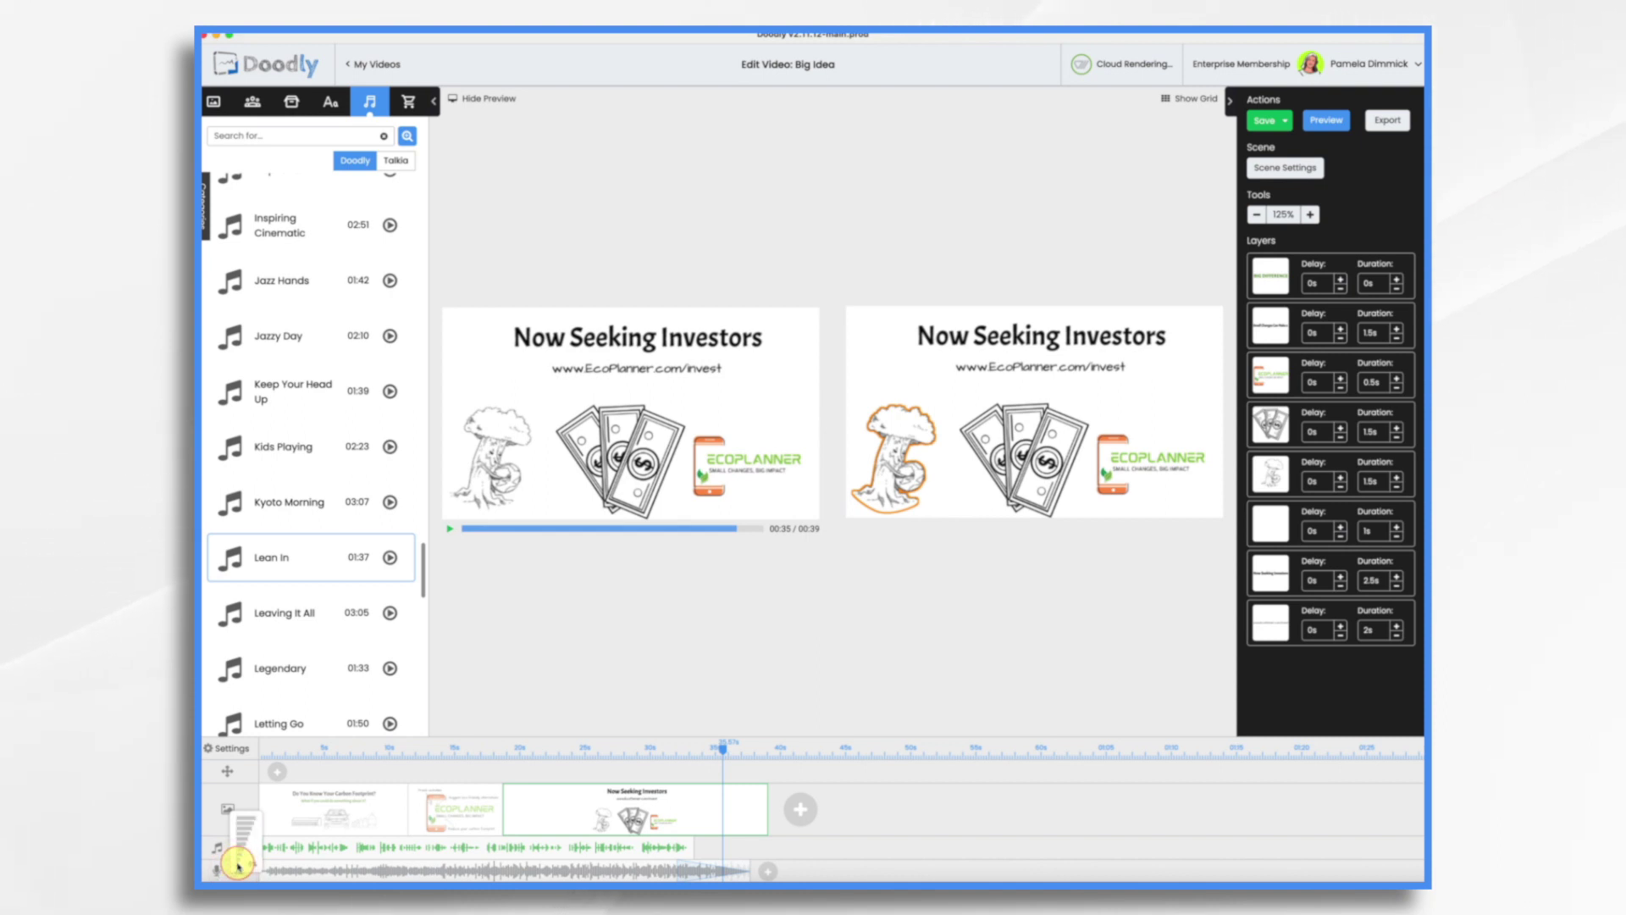